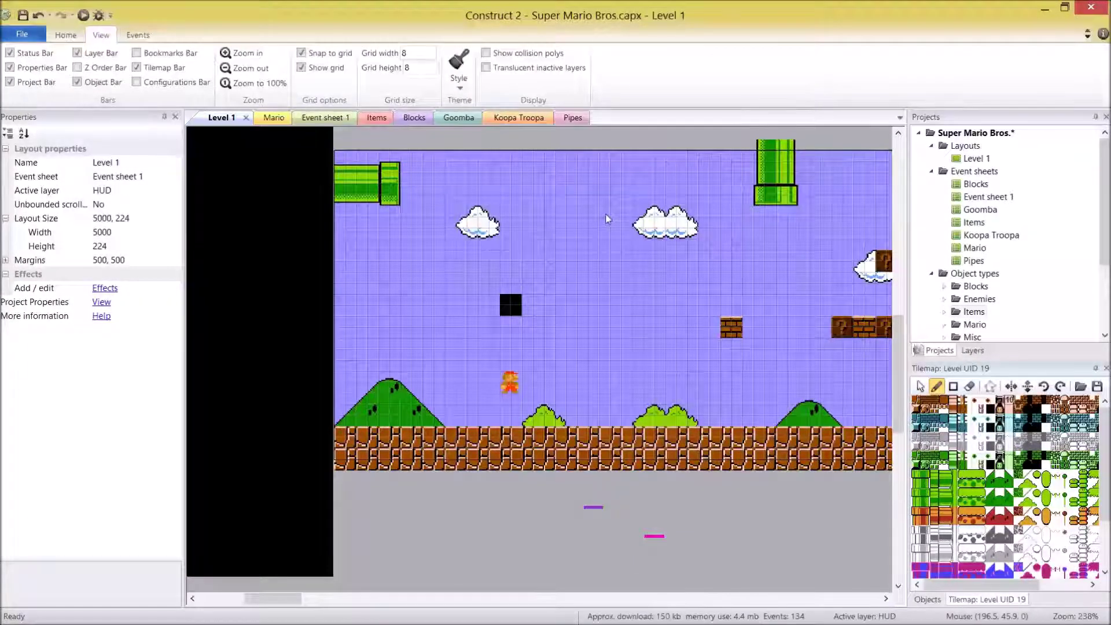
Compare the parallax settings of the HUD and Mario layers, starting from the Mario sprite's properties
click(510, 383)
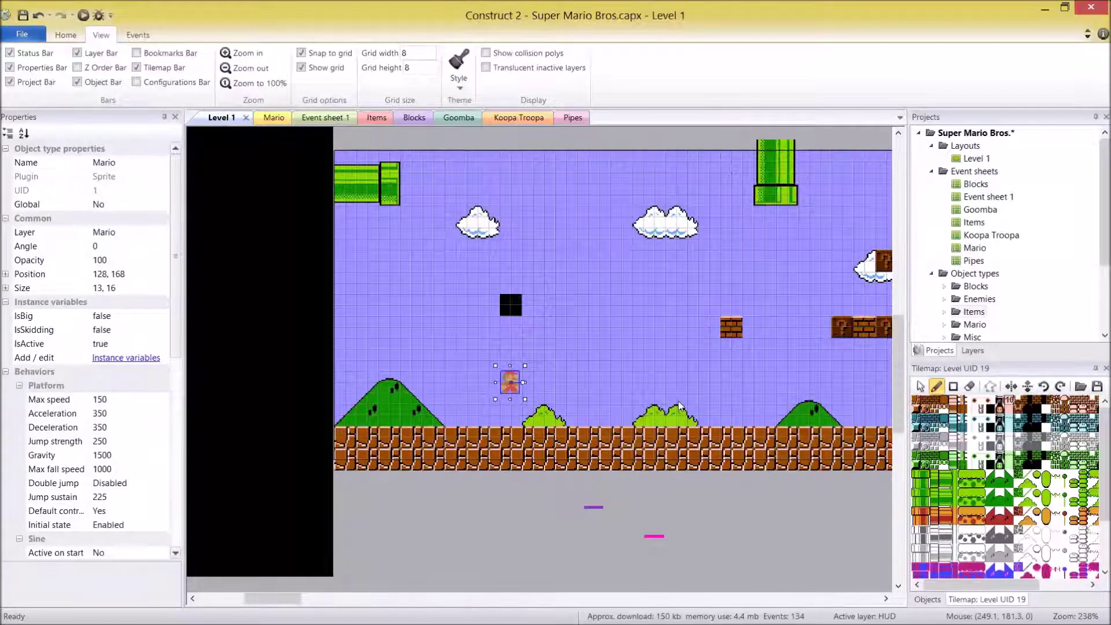
click(967, 351)
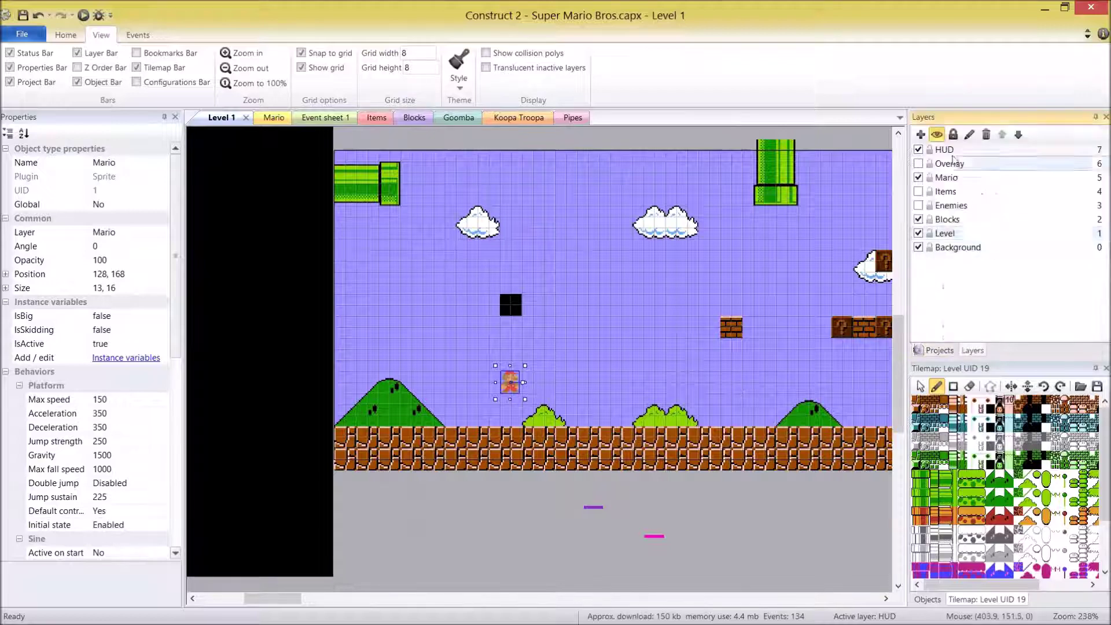
click(965, 152)
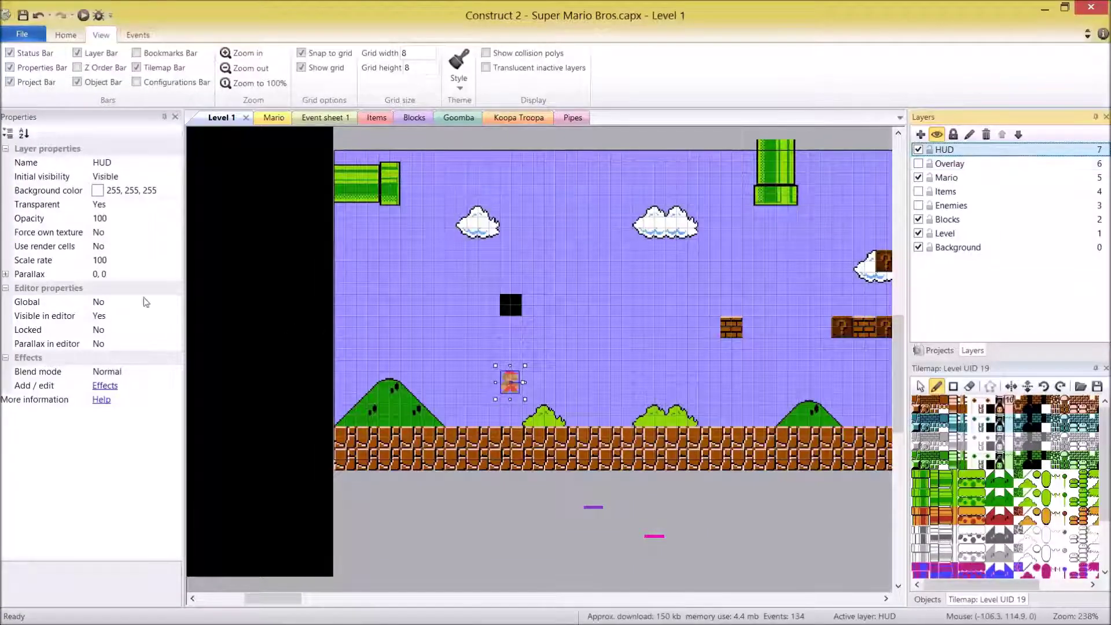
click(138, 273)
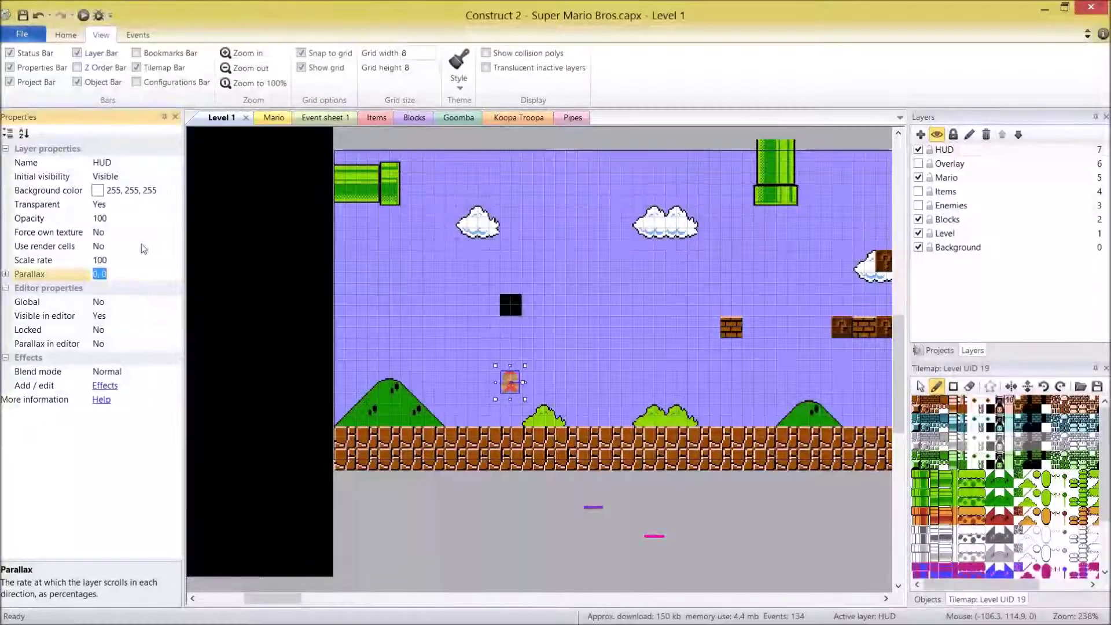
click(932, 178)
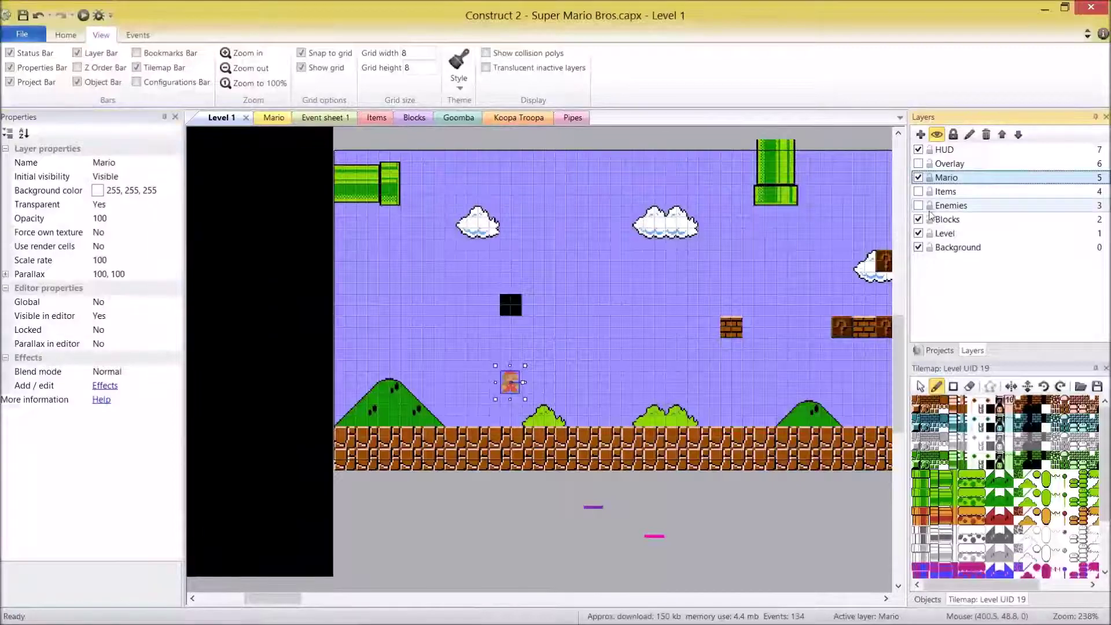
click(944, 149)
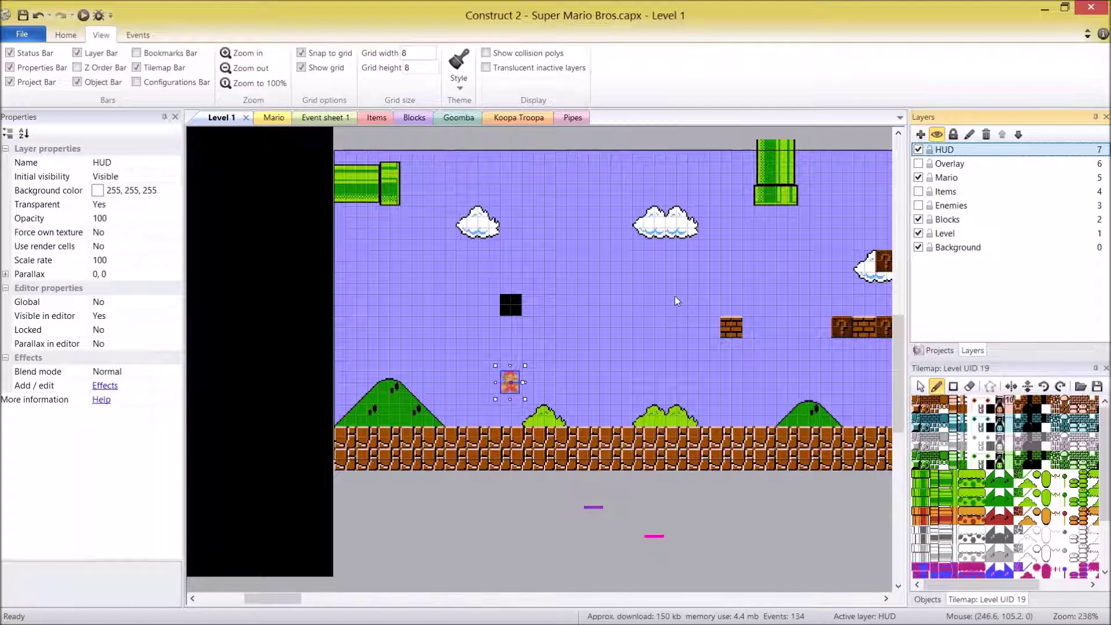
Switch to File Explorer, copy the HUD folder from HUD.zip into the Super Mario Bros gfx folder, and return to the Level 1 layout
key(alt+Tab)
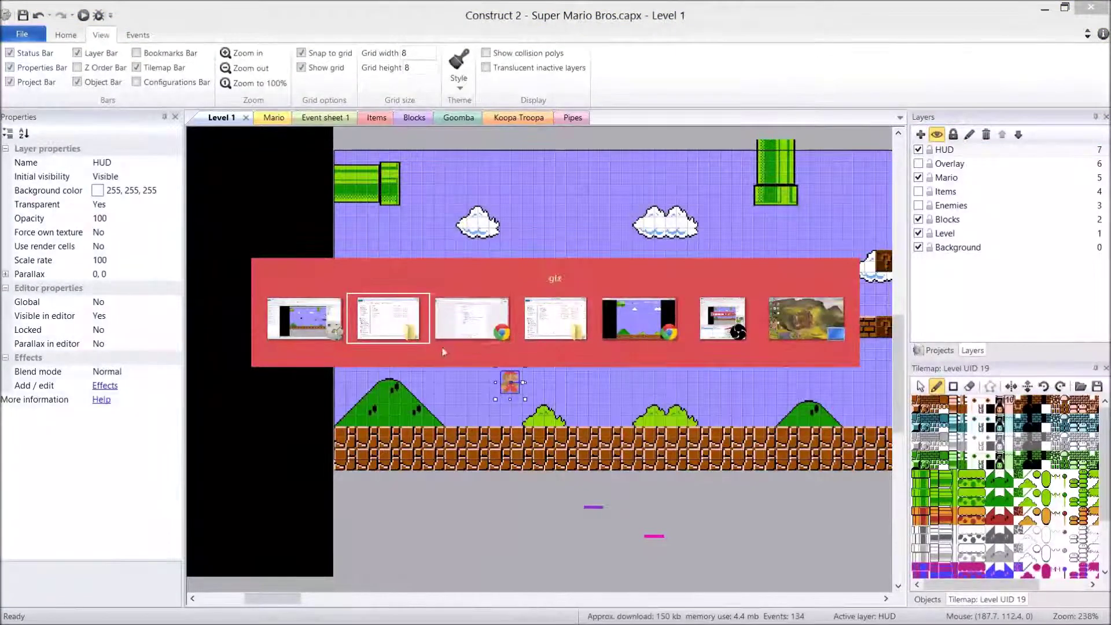
click(554, 321)
click(205, 271)
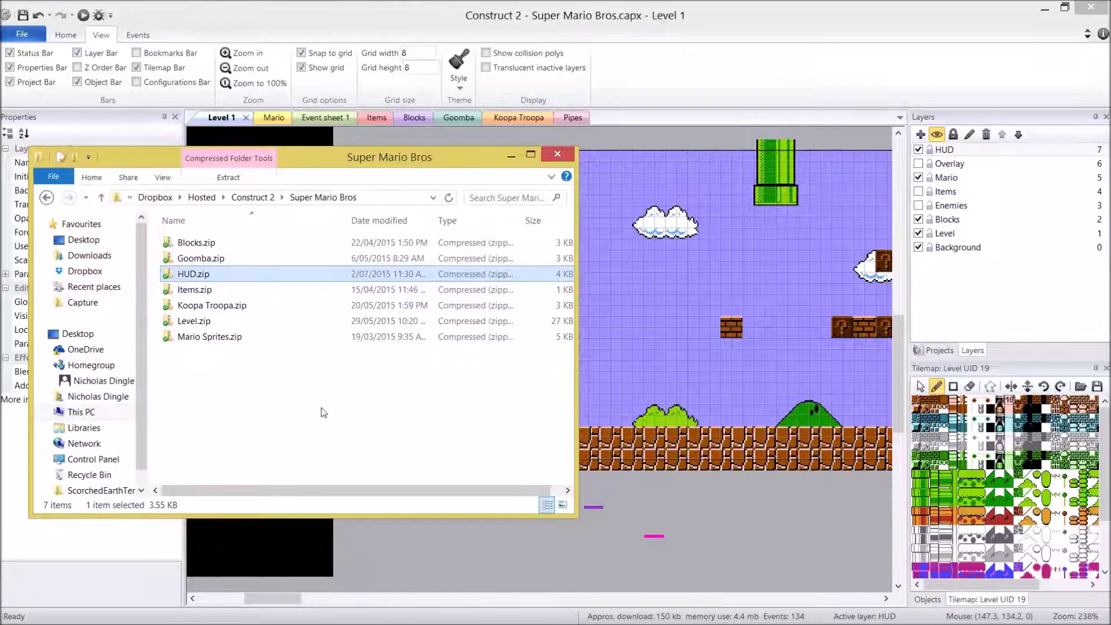
key(alt+Tab)
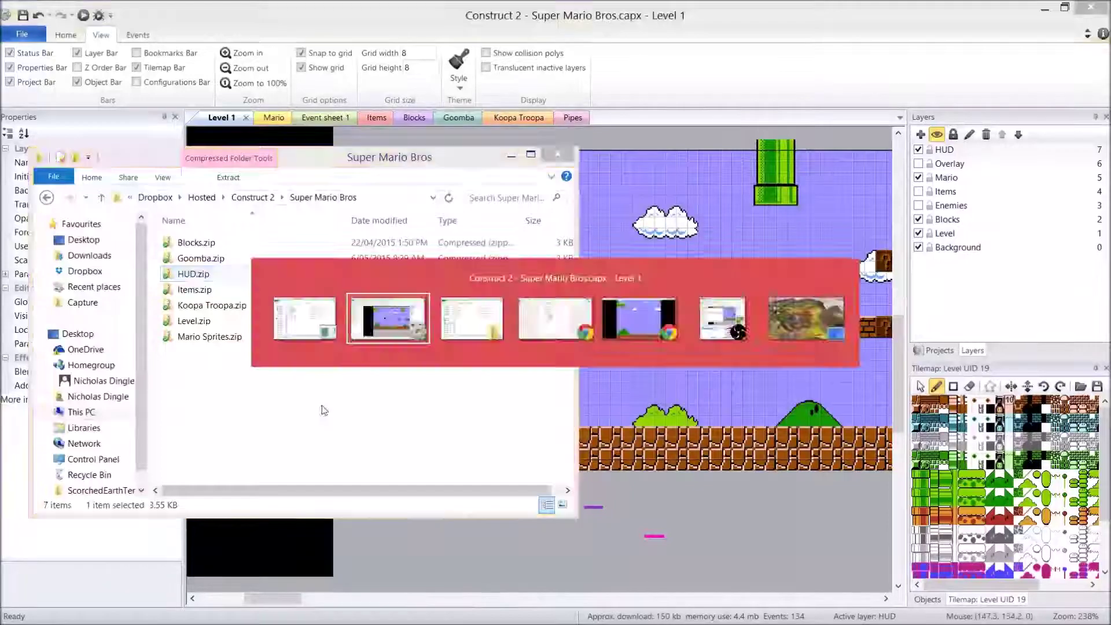
key(alt+Tab)
key(alt+Tab)
key(alt+Tab)
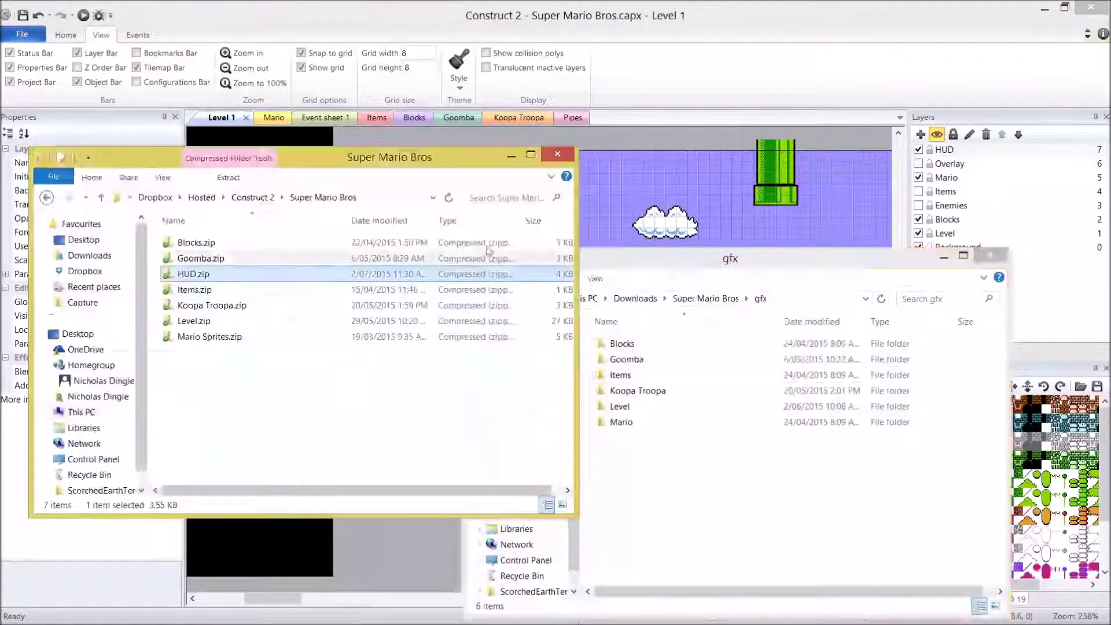
double_click(175, 270)
drag(175, 244, 748, 494)
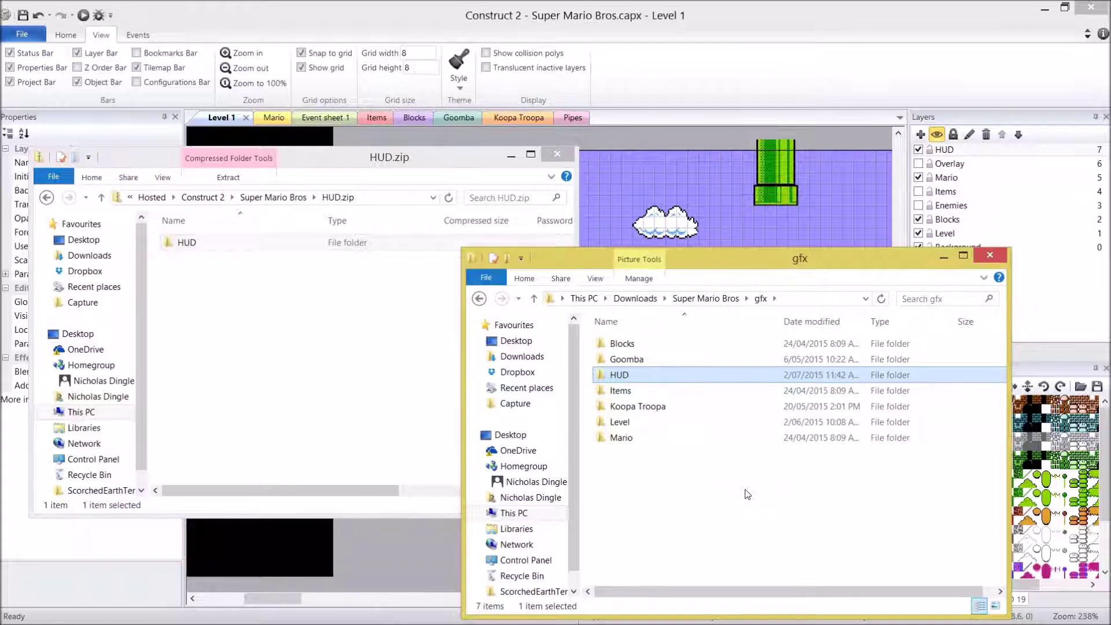
click(556, 154)
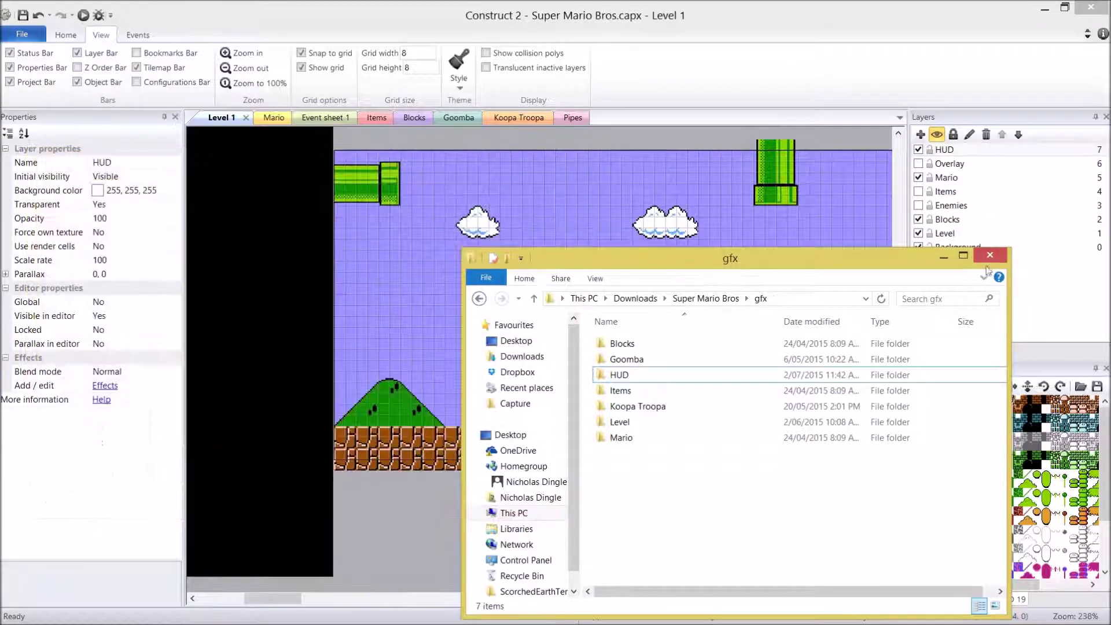
click(989, 255)
click(652, 137)
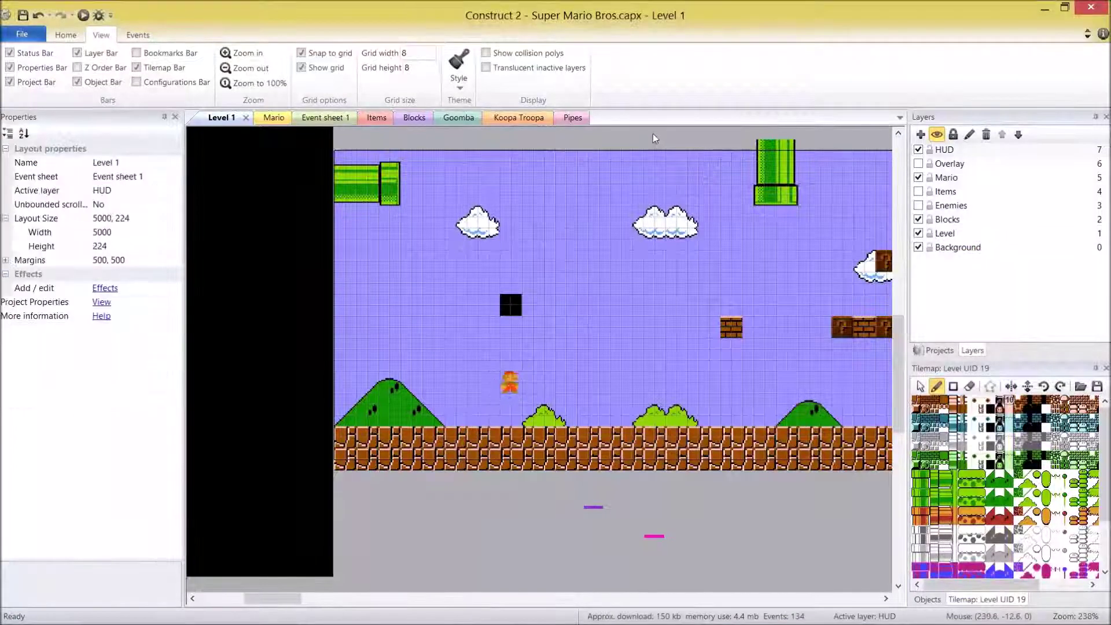
Move the lone breakable brick block above Mario to position 128, 88 and check its Blocks layer's parallax
click(990, 151)
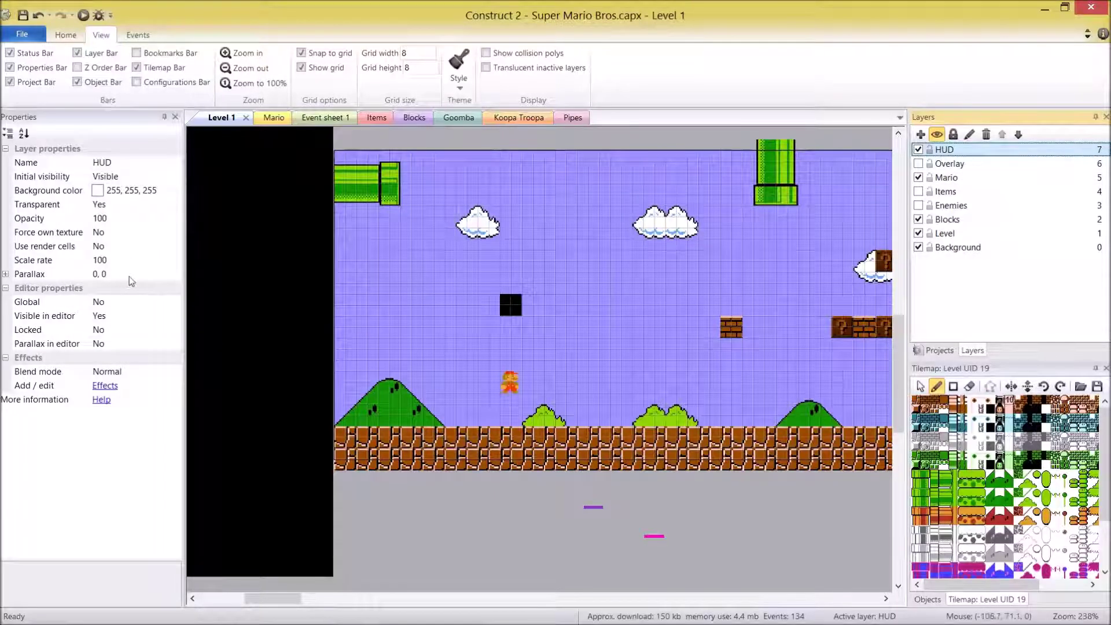
drag(731, 328, 510, 272)
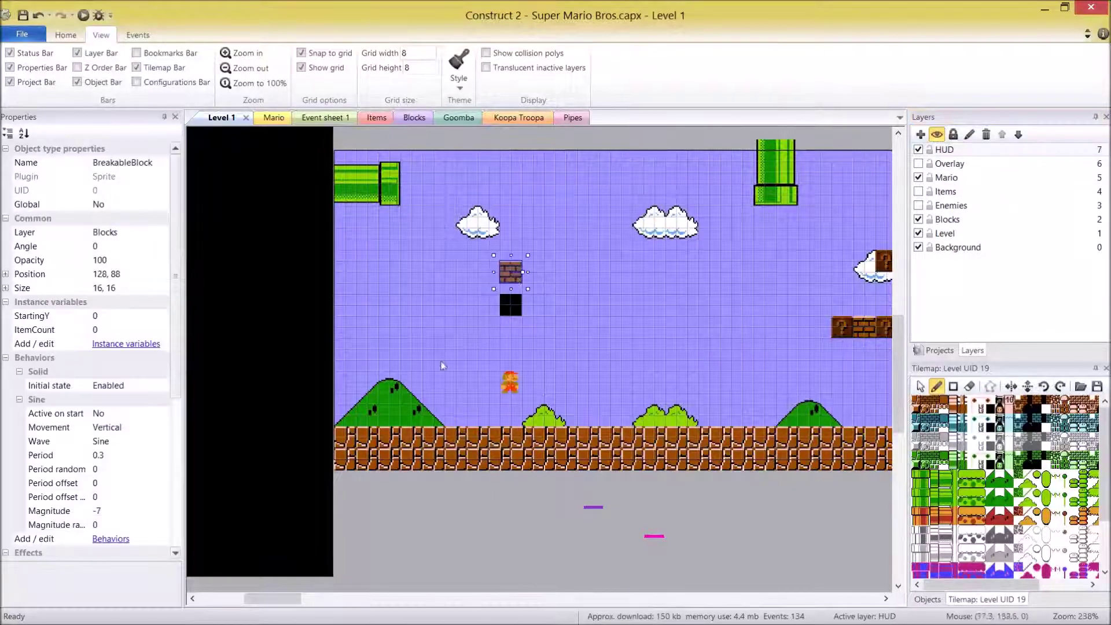
click(137, 233)
click(948, 219)
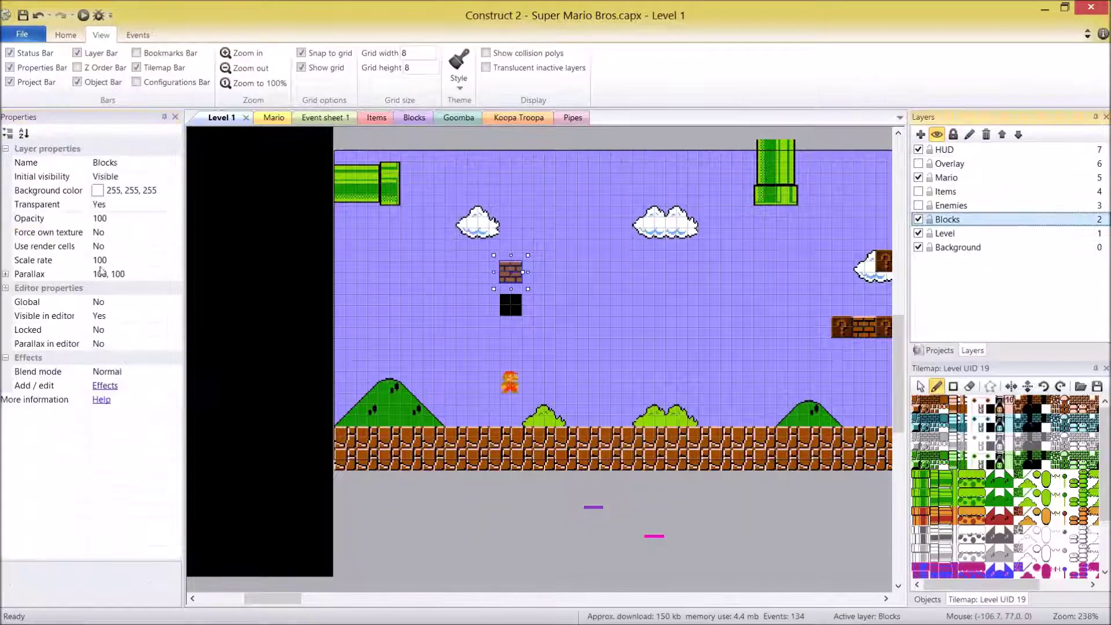
Preview the level and run Mario back and forth to see how the brick block scrolls on the Blocks layer
click(83, 15)
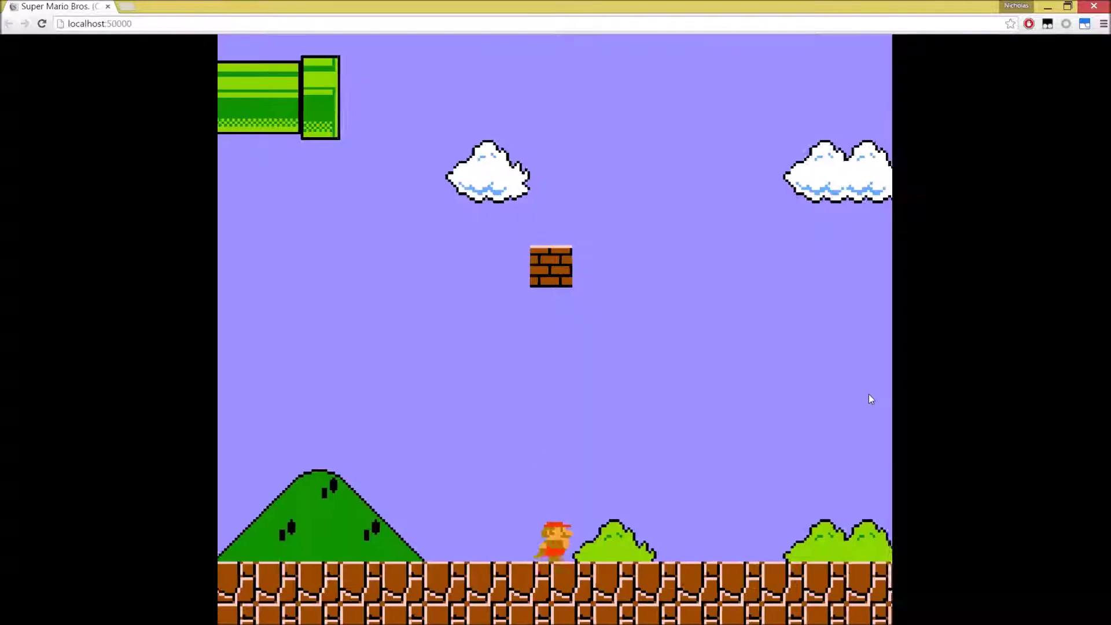
key(Right)
key(Left)
key(Right)
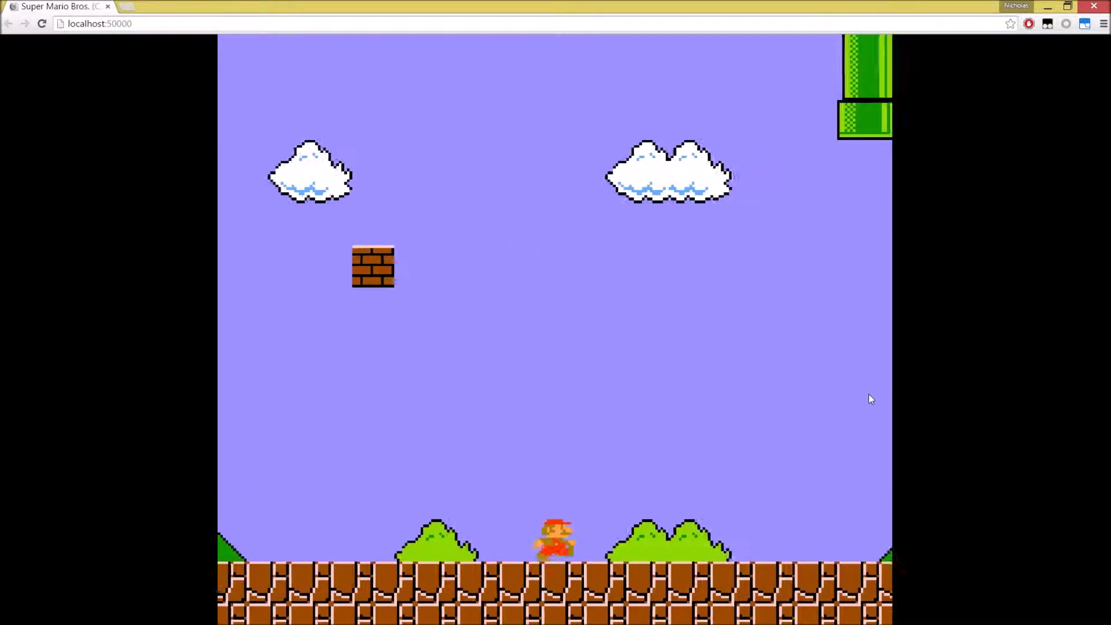
key(alt+Tab)
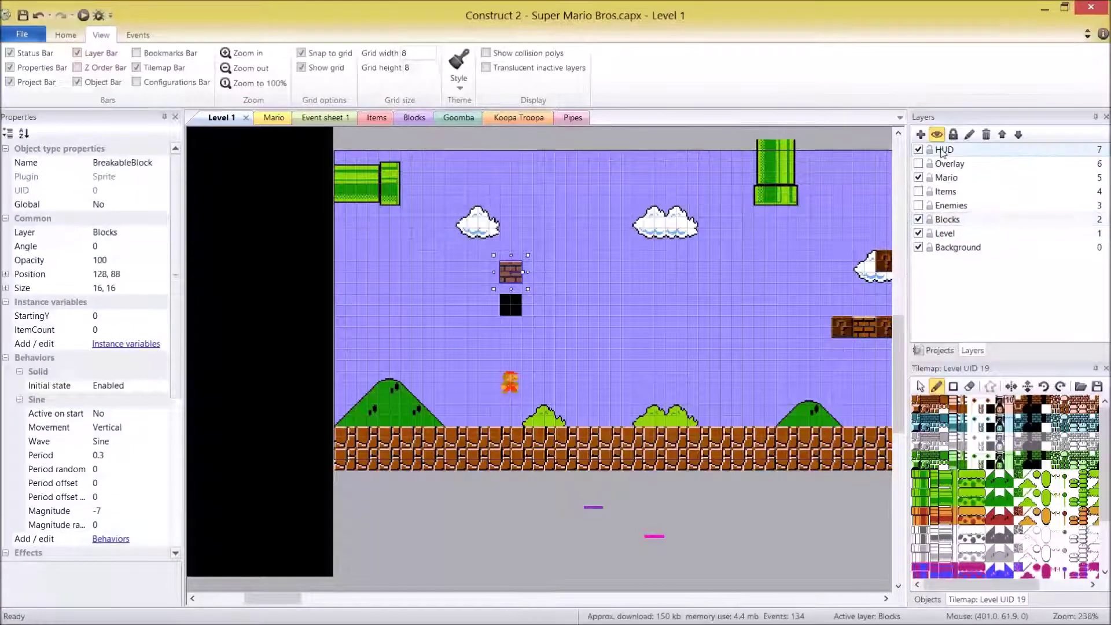
Assign the brick block above Mario to the HUD layer
click(944, 152)
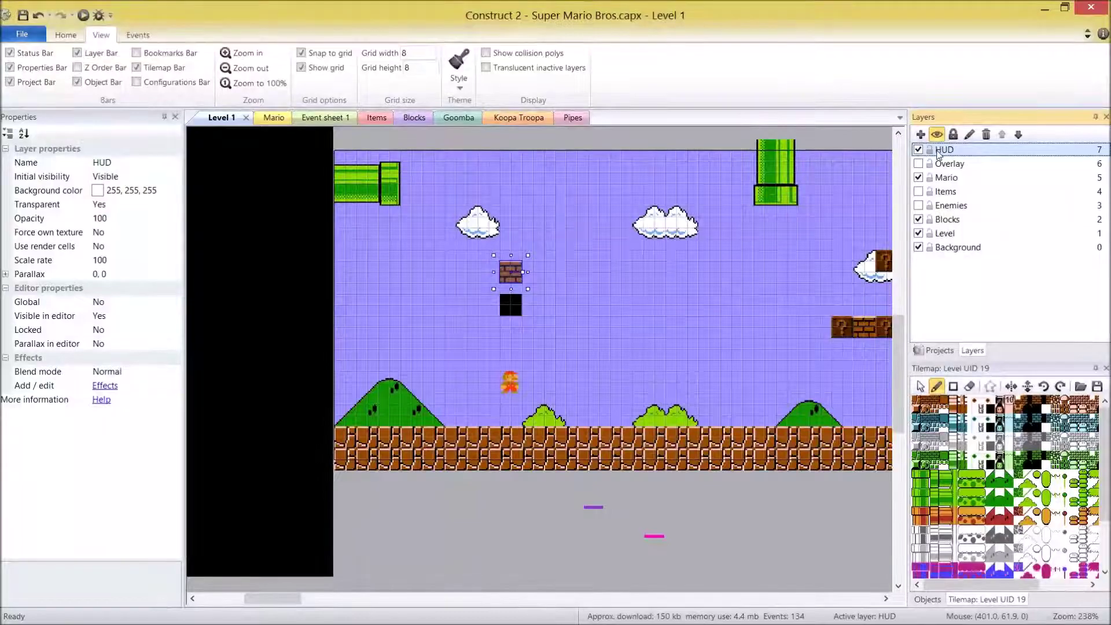
click(510, 271)
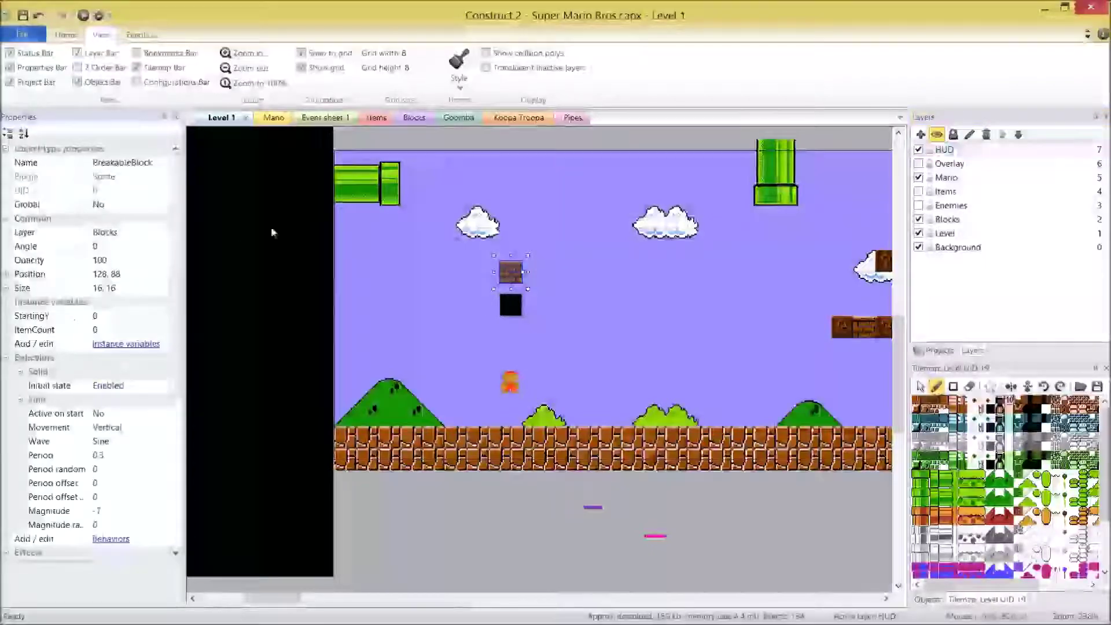
click(158, 234)
click(116, 245)
Preview the level again, running and jumping with Mario to see how the block behaves on the HUD layer
click(83, 15)
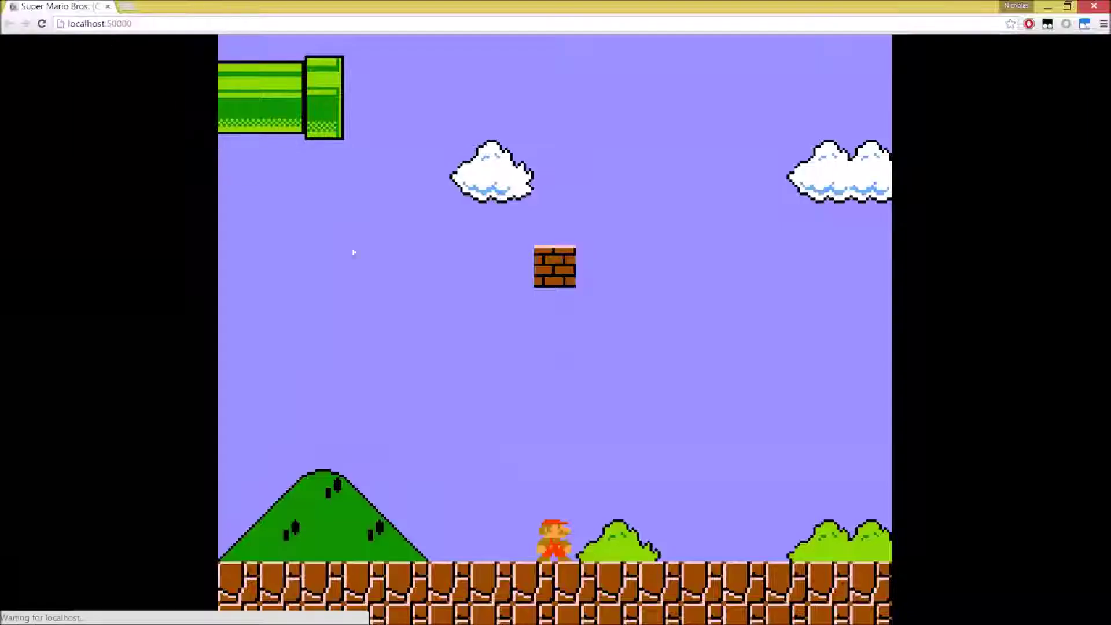
key(Right)
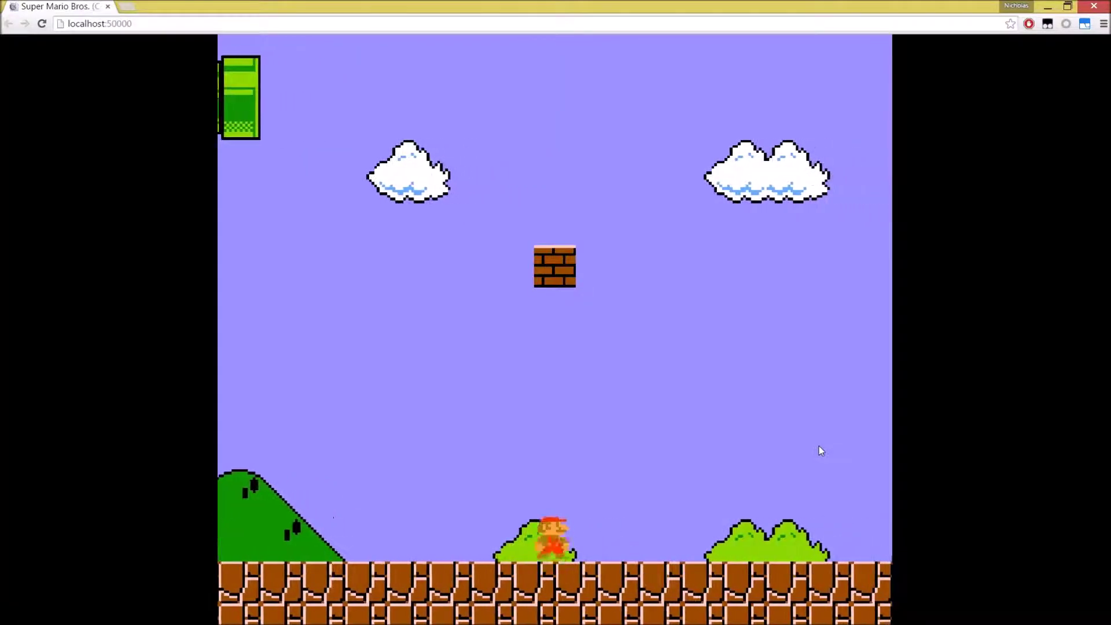
key(Left)
key(Right)
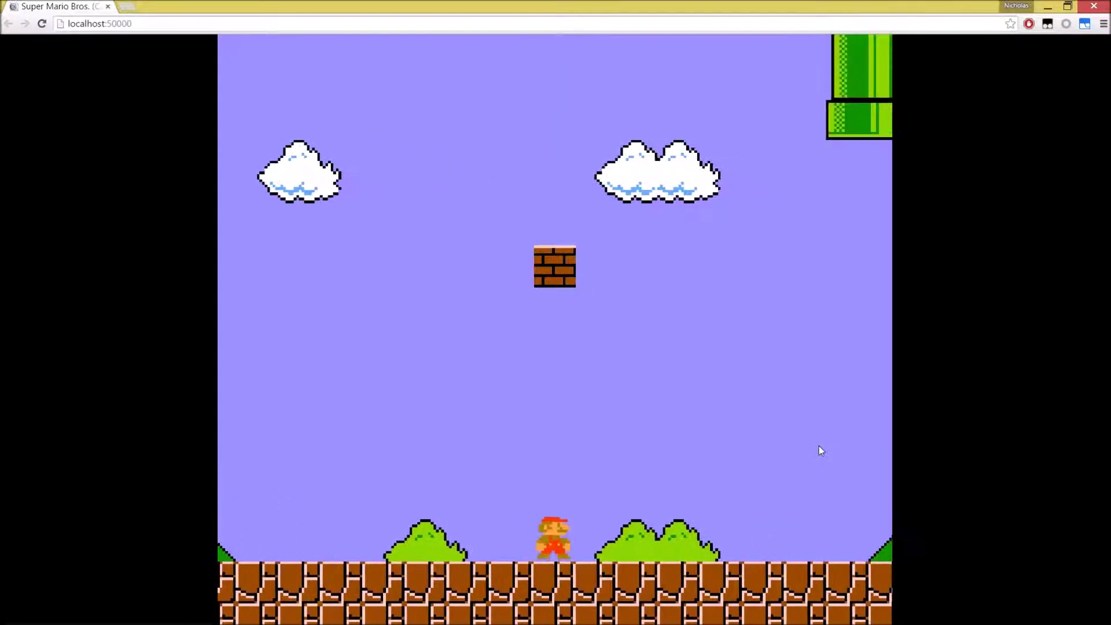
key(Right)
key(Up)
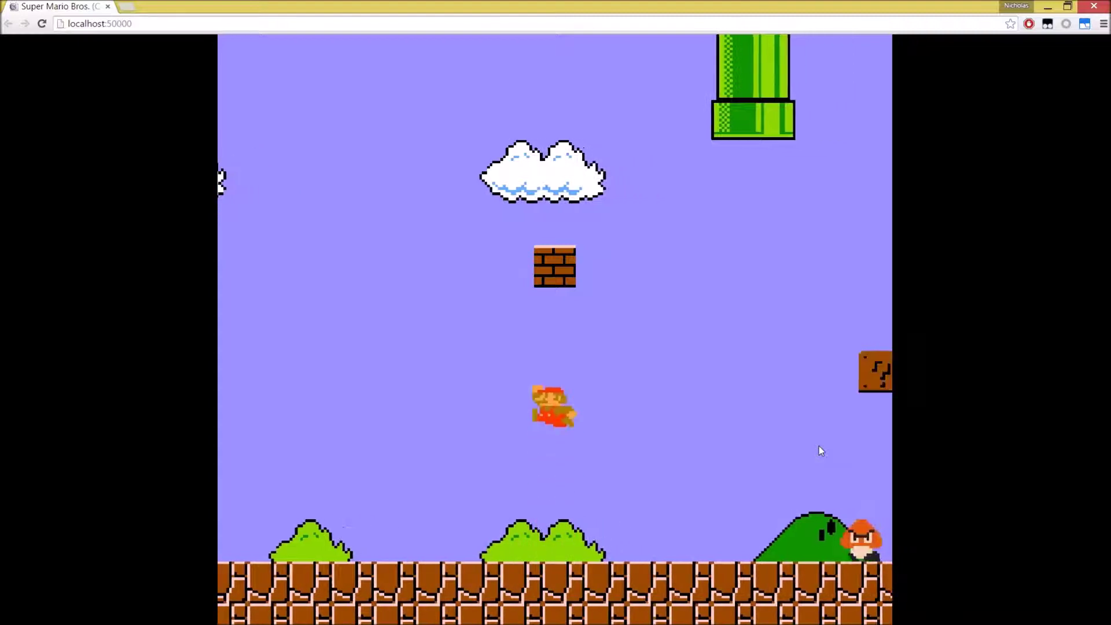
key(Left)
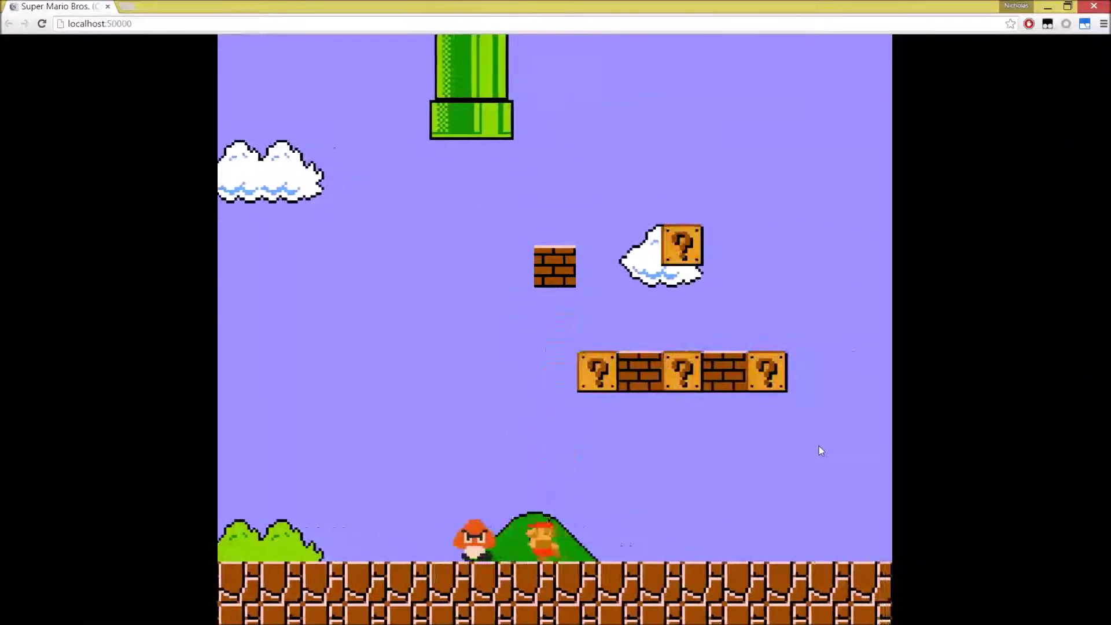
key(Up)
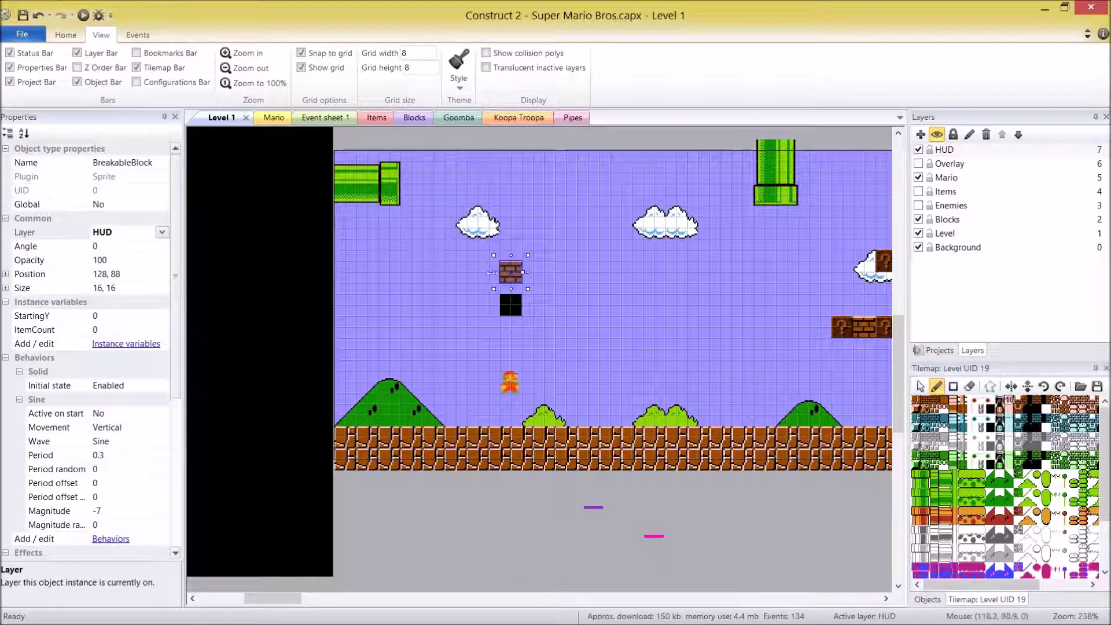
Move the brick block back near the question blocks at position 304, 128 and assign it to the Blocks layer
drag(510, 280, 754, 336)
click(161, 232)
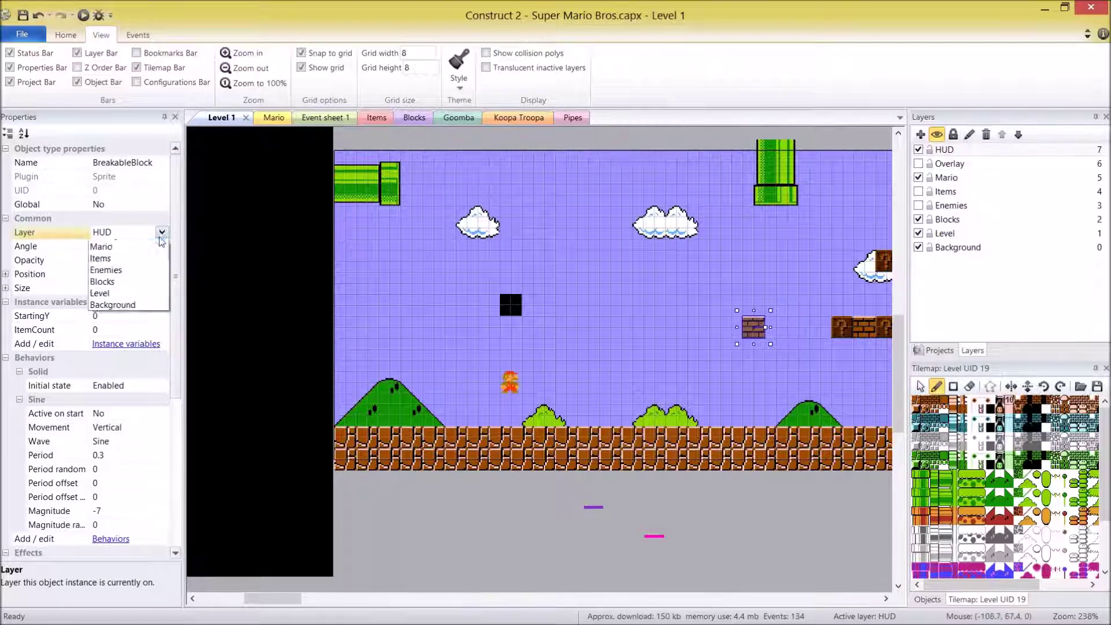
click(116, 303)
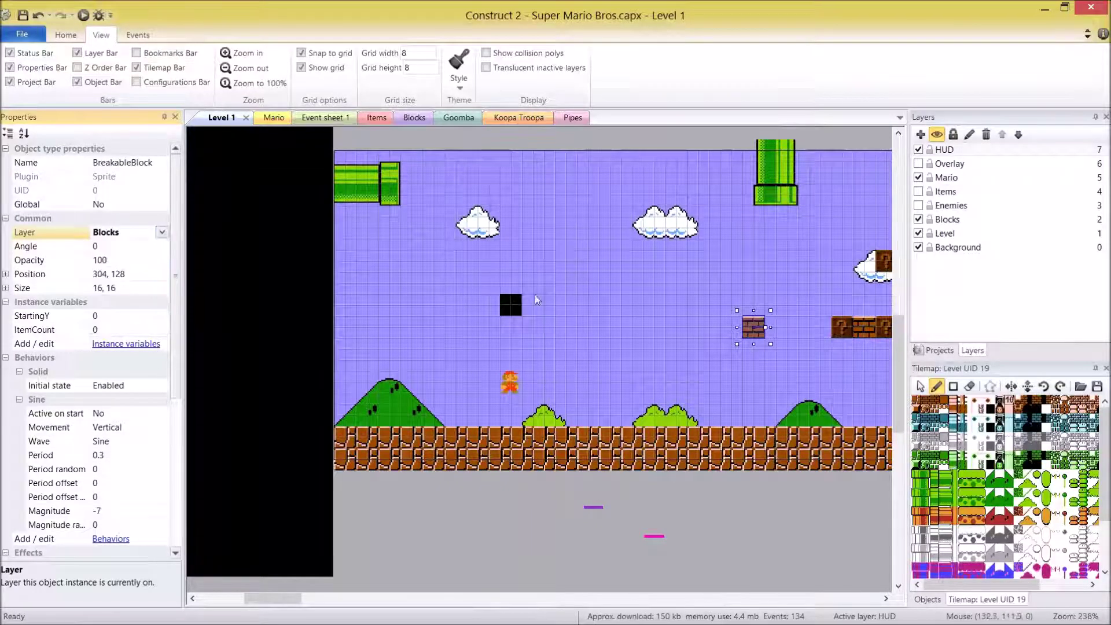
click(538, 139)
Create a subfolder named HUD under the project's Object types
click(939, 350)
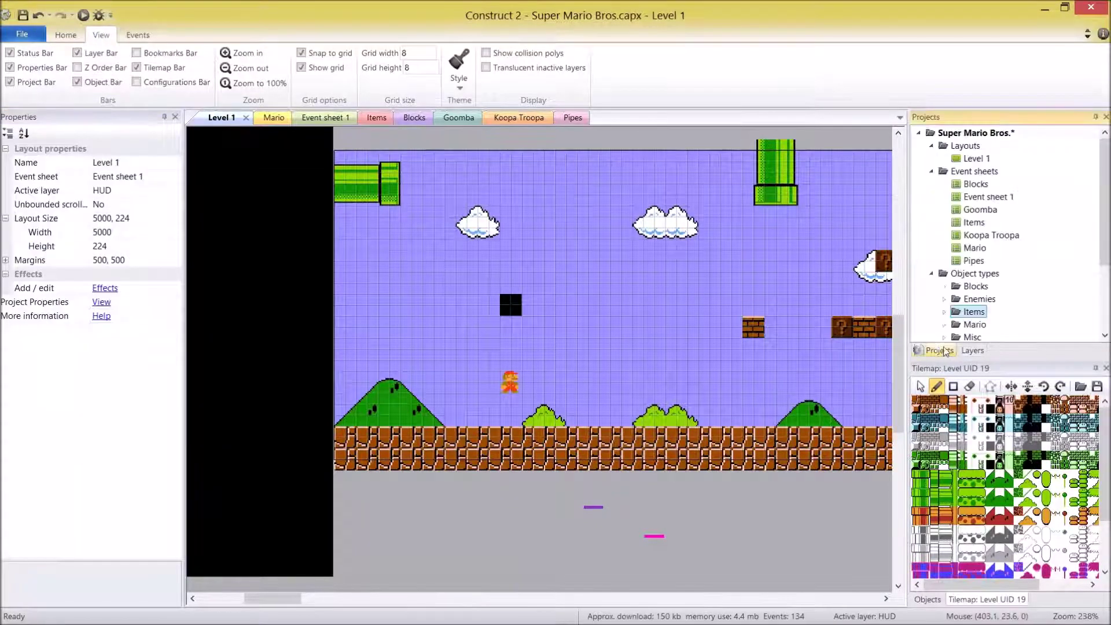
scroll(1093, 267, down, 2)
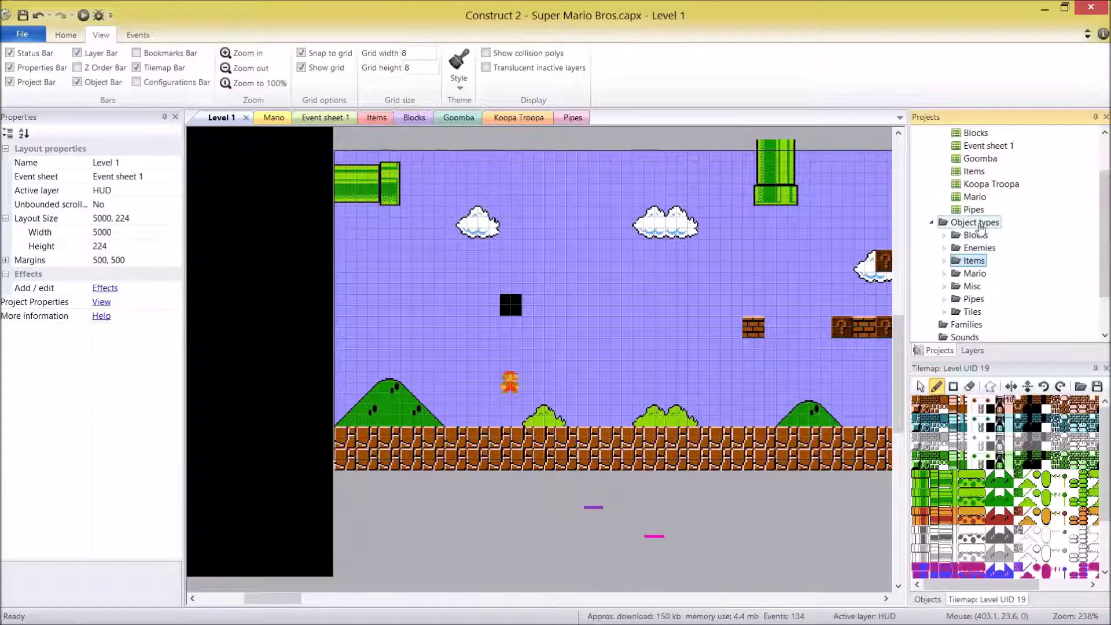
right_click(980, 226)
click(1011, 251)
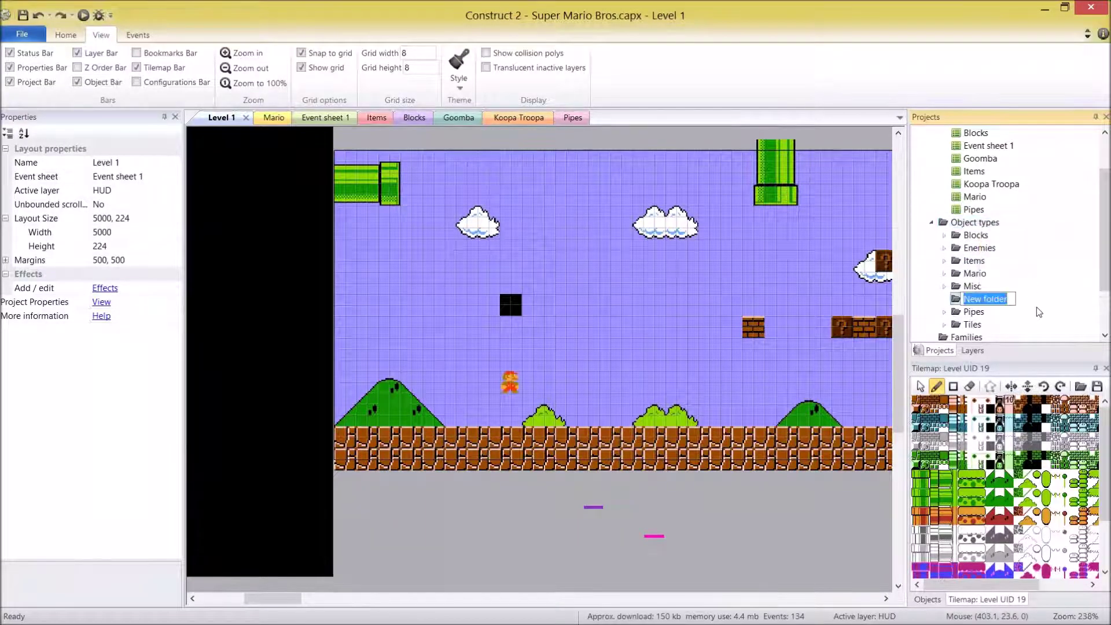
text(HUD)
key(Return)
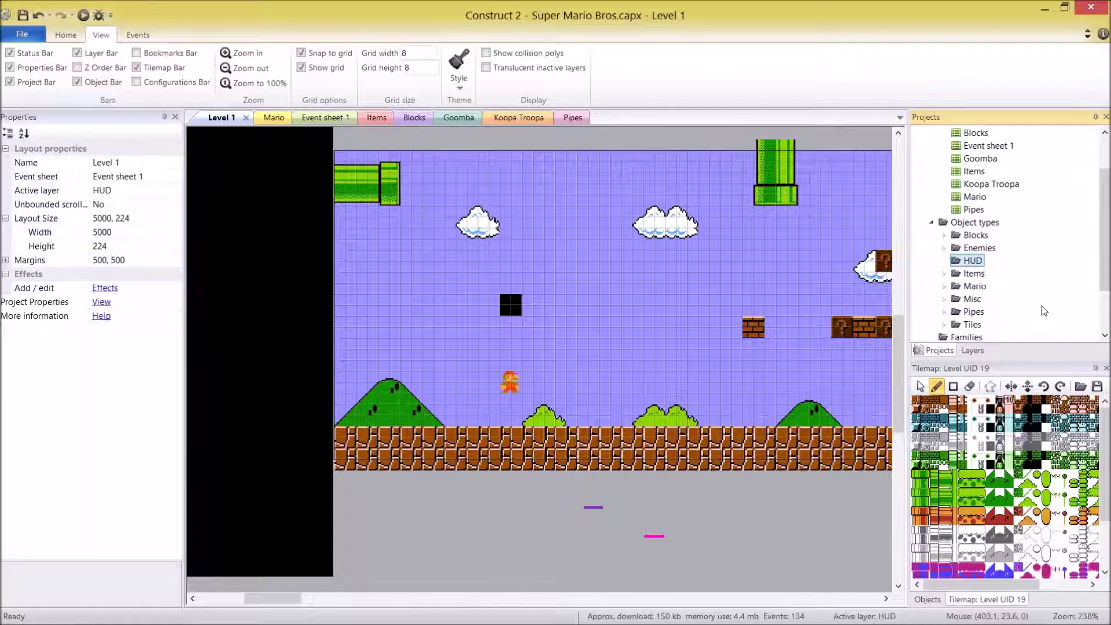
Insert a Sprite font object named Text into the HUD object folder and place it above Mario at position 128, 88
right_click(970, 262)
click(1018, 270)
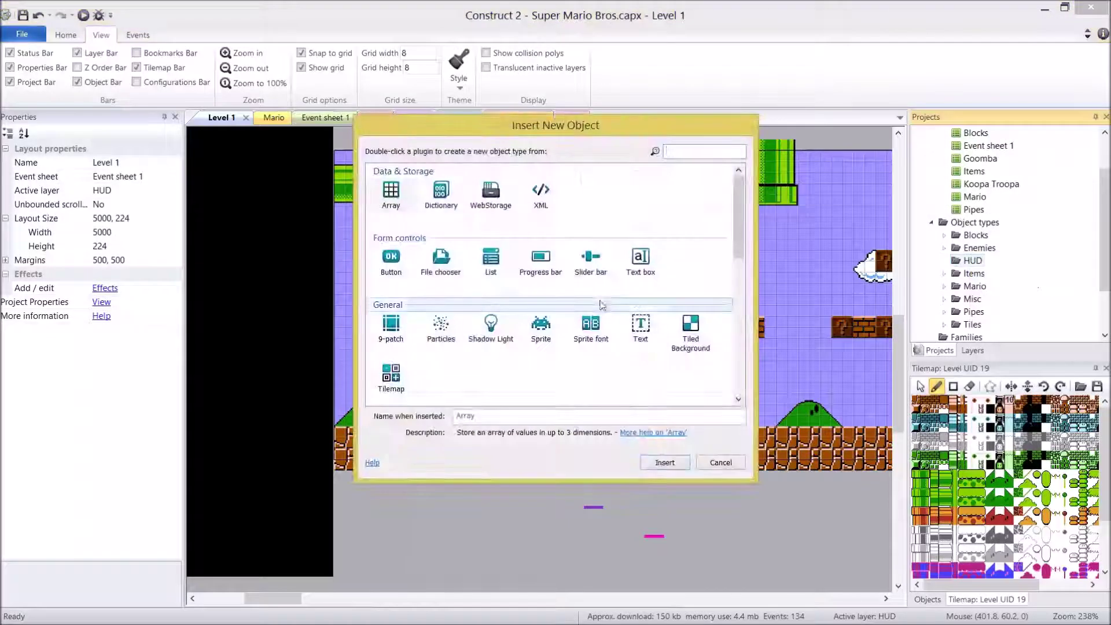
click(591, 325)
click(572, 415)
text(T)
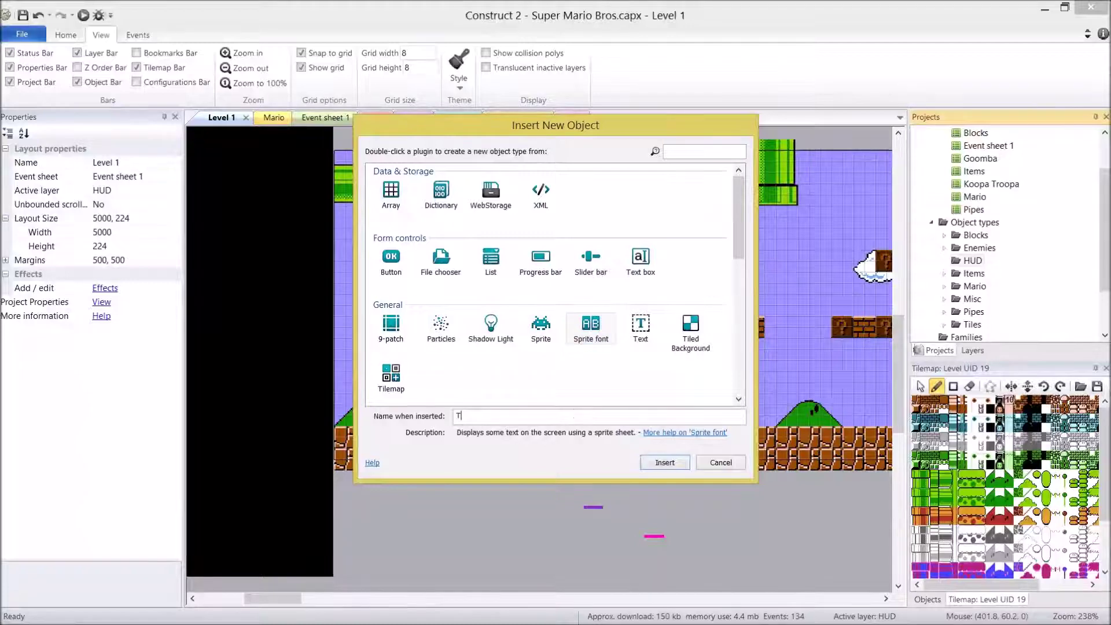
text(ext)
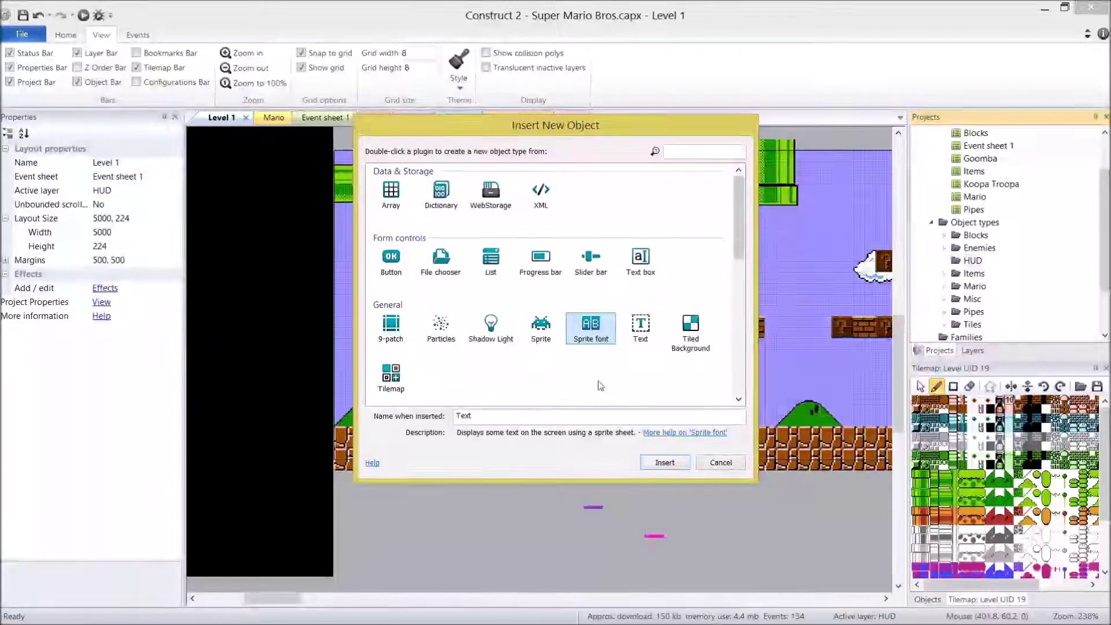
click(664, 462)
click(512, 272)
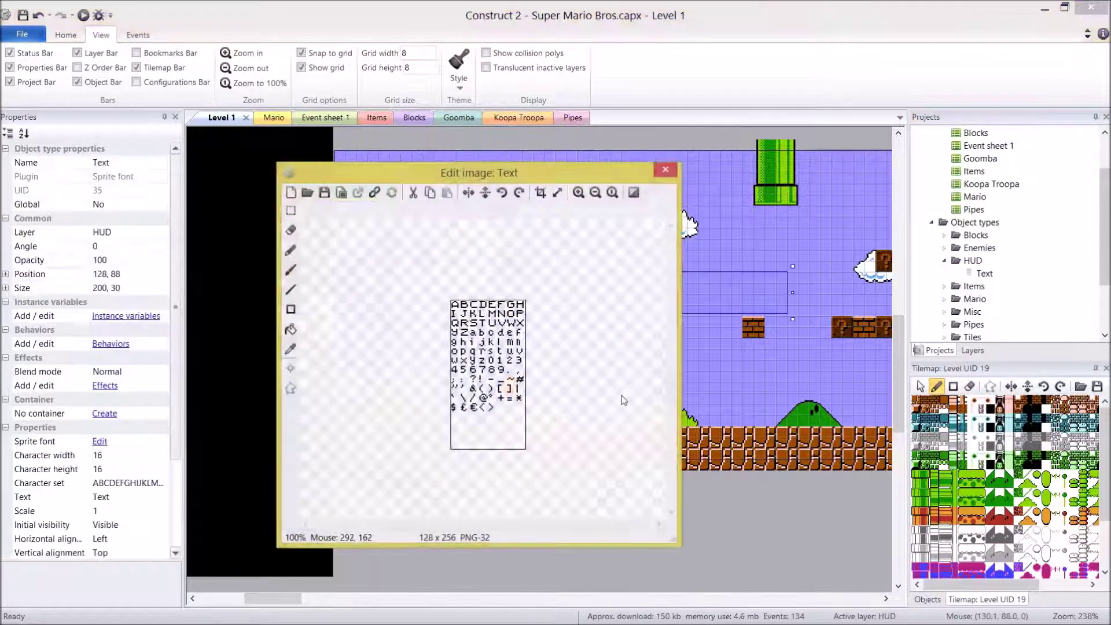
Examine the default sprite font image alongside the Text object's character height and character set, and close the image editor
ctrl+scroll(618, 402, up, 1)
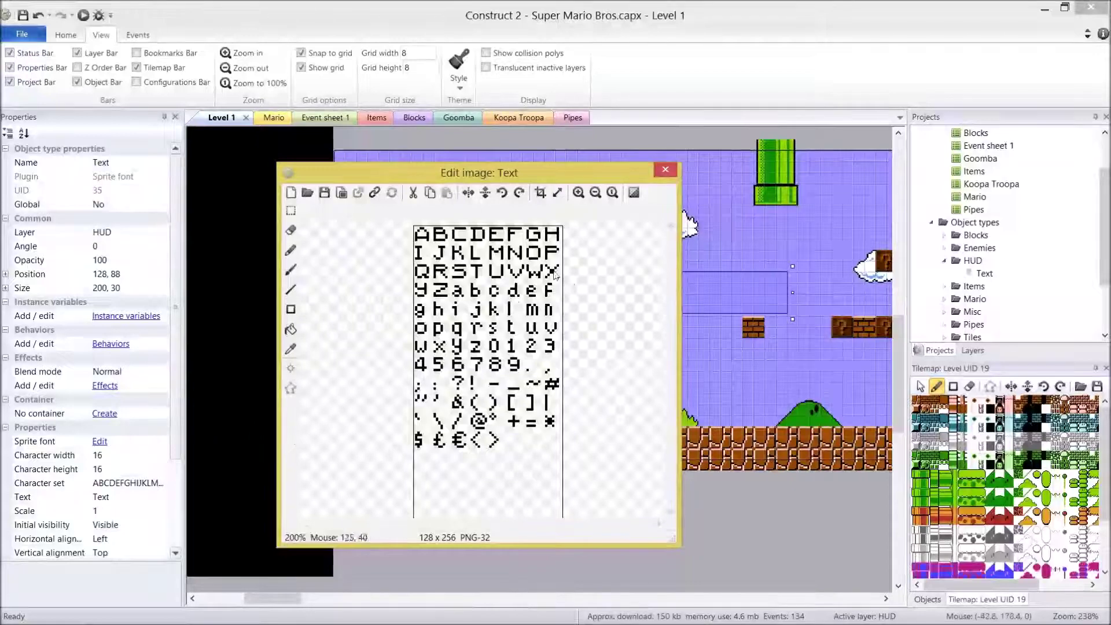
click(128, 471)
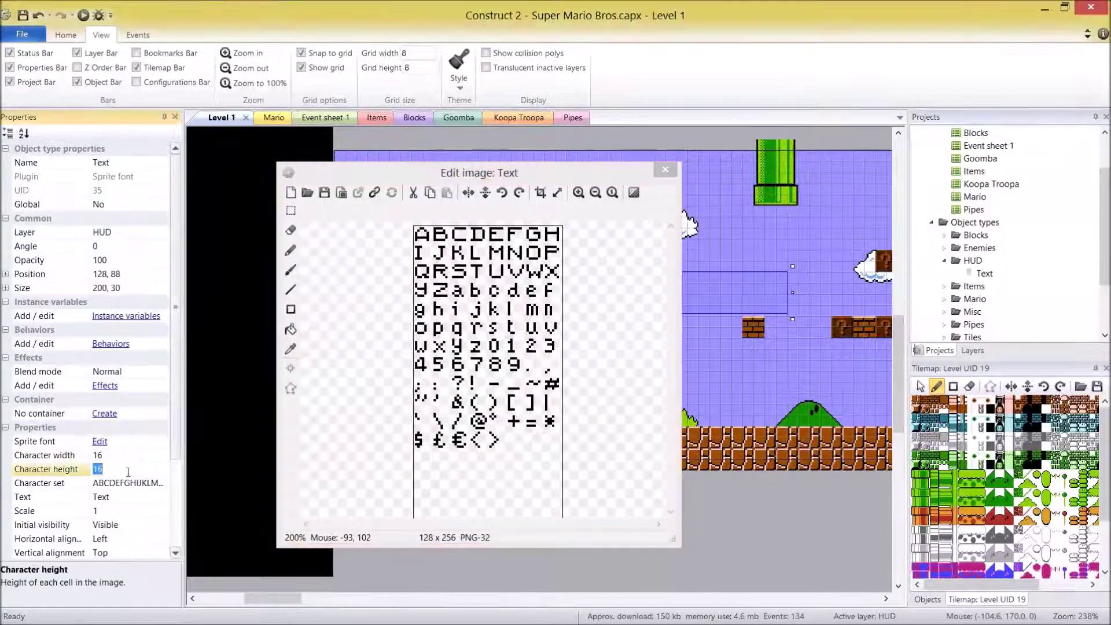
click(516, 173)
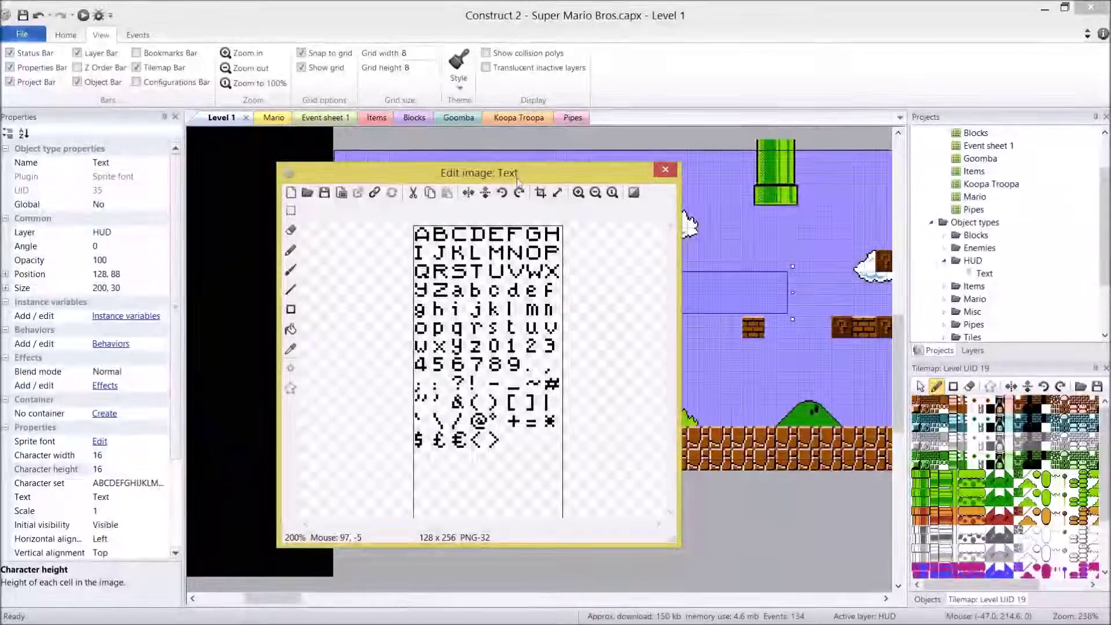
click(57, 490)
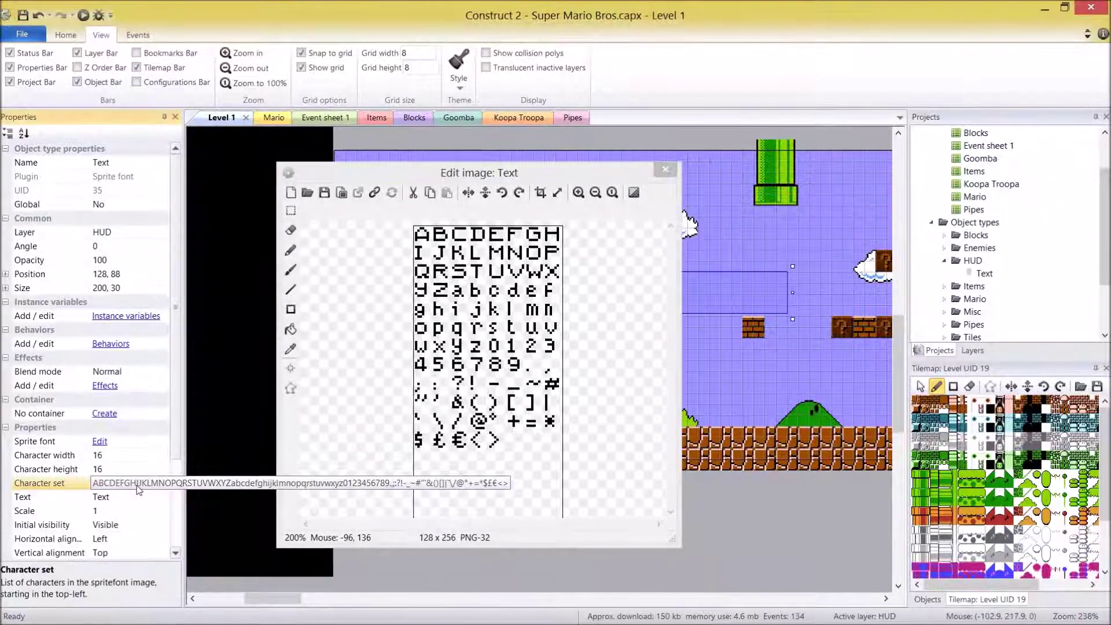
key(Down)
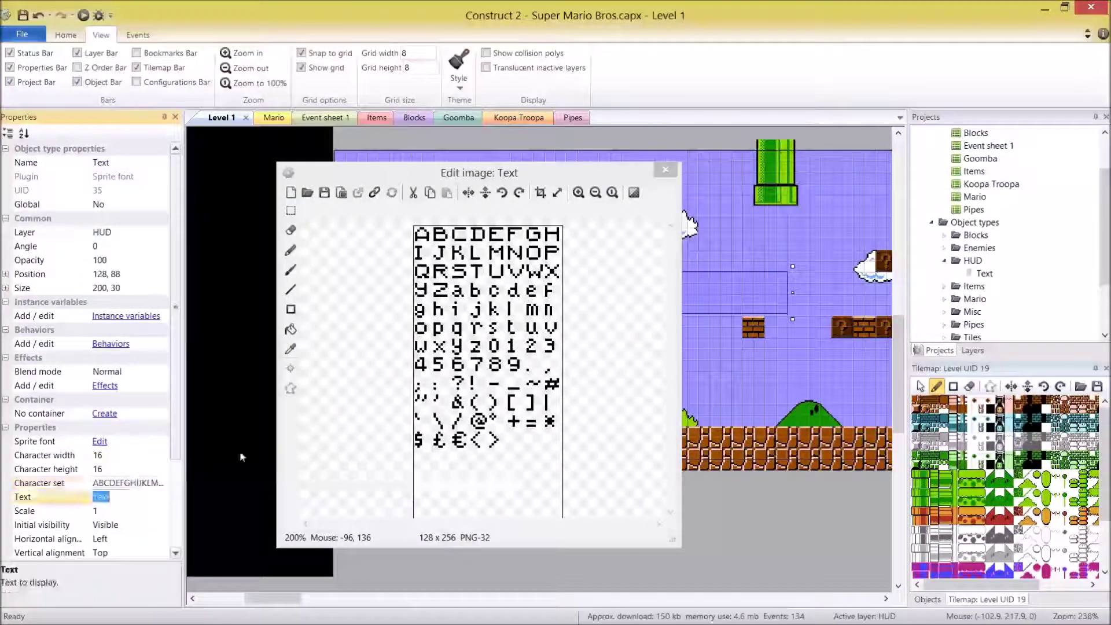
key(Escape)
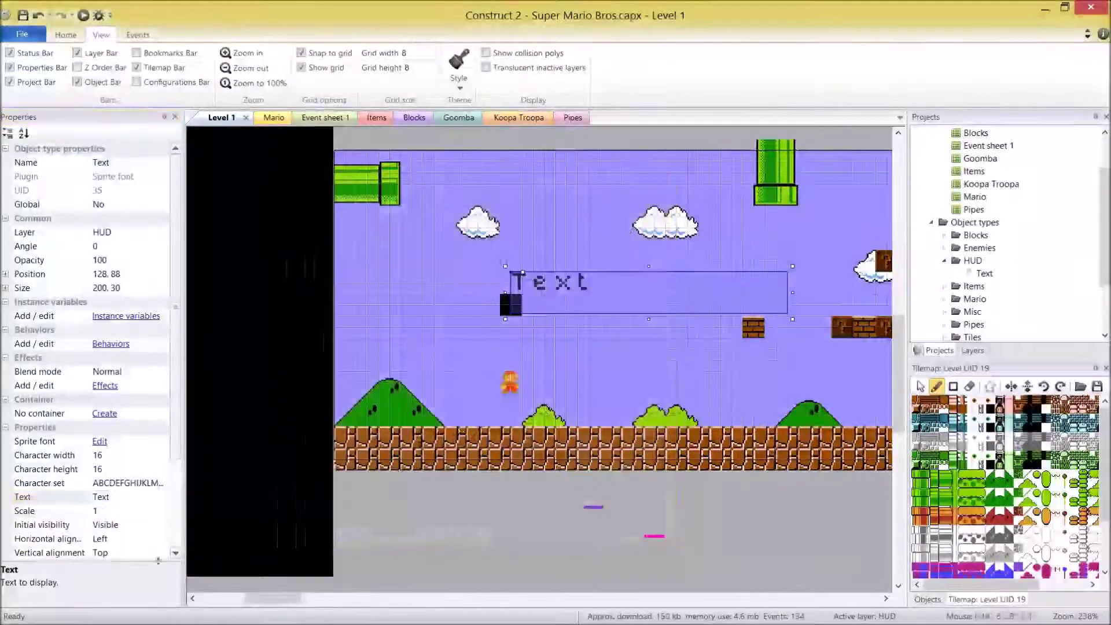
Set the sprite font's displayed text to Hello and move the object to position 96, 72
key(Return)
text(Hello)
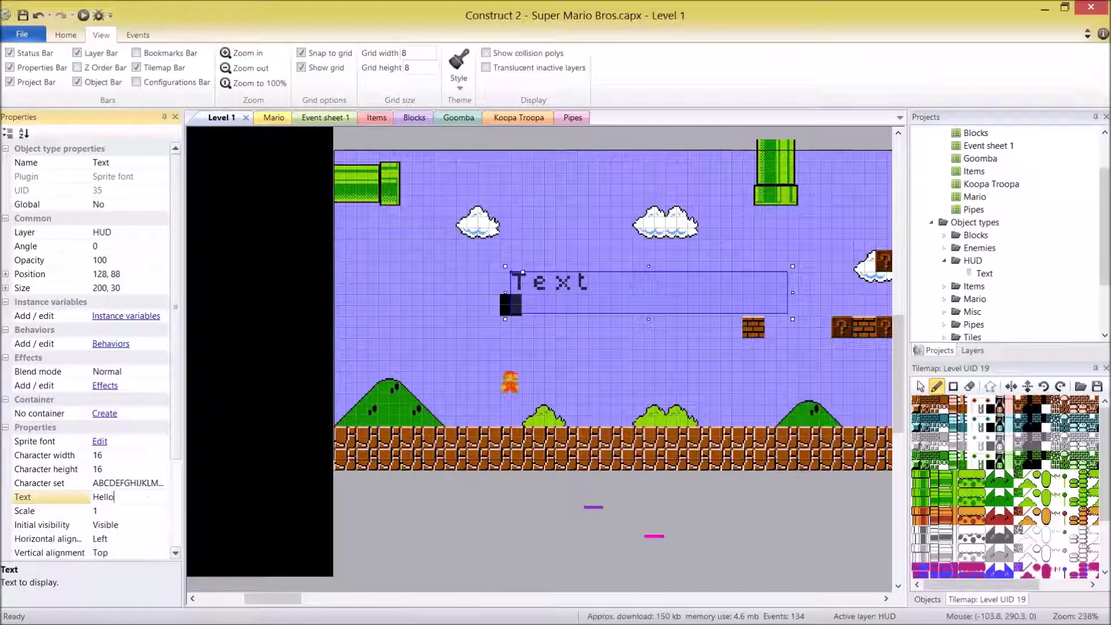
key(Return)
drag(555, 290, 510, 267)
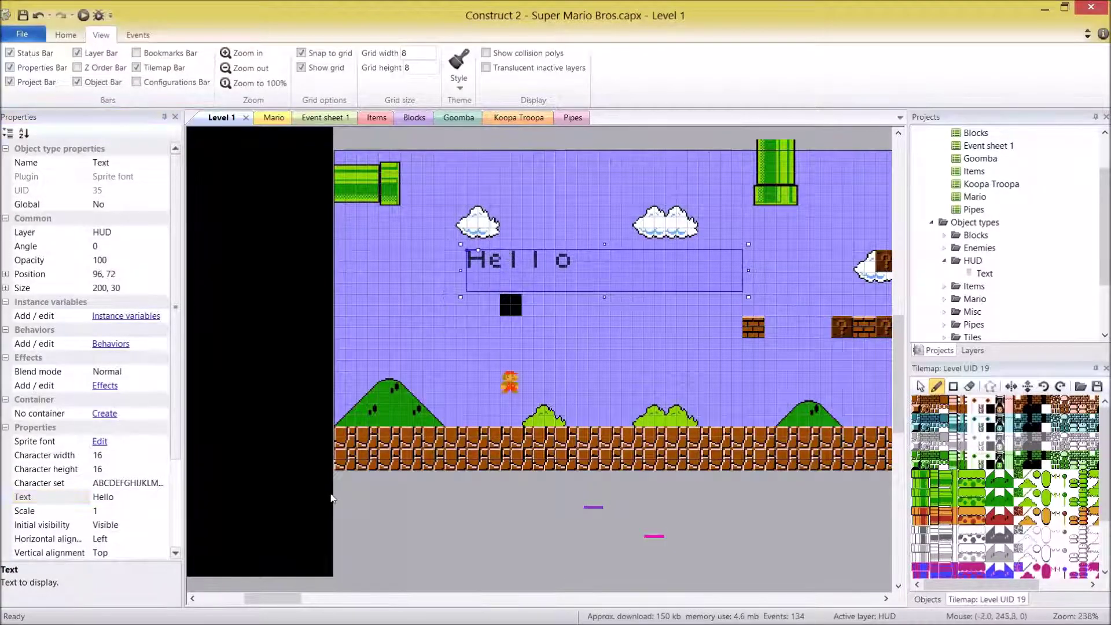
Try a scale of 0.5 and another of 1.5 on the Hello text
click(157, 513)
text(0.5)
key(Return)
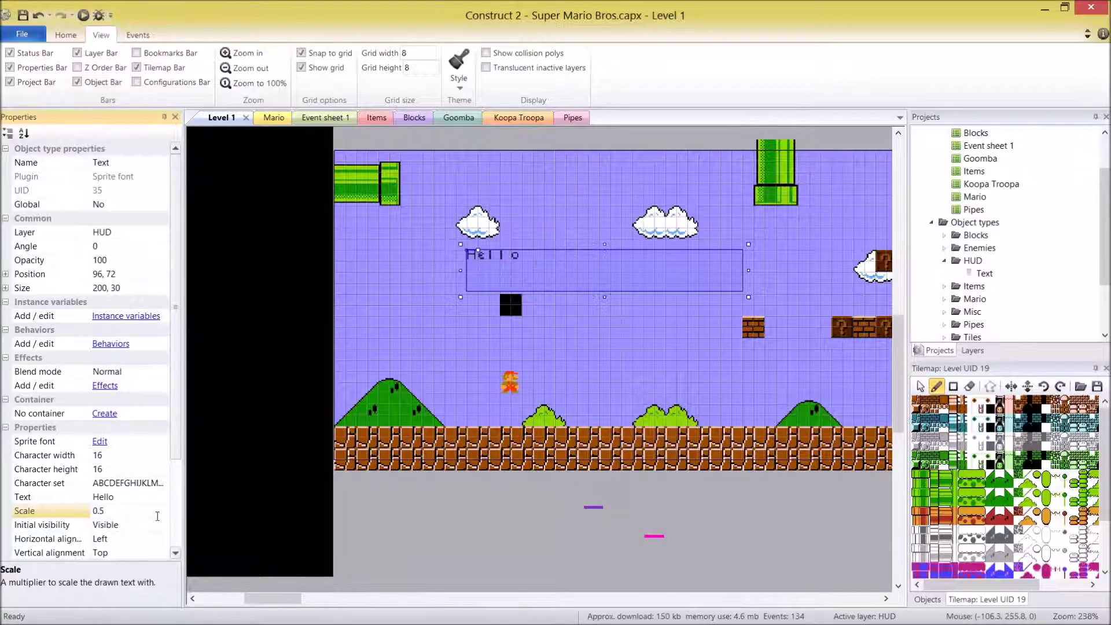
text(1.5)
key(Return)
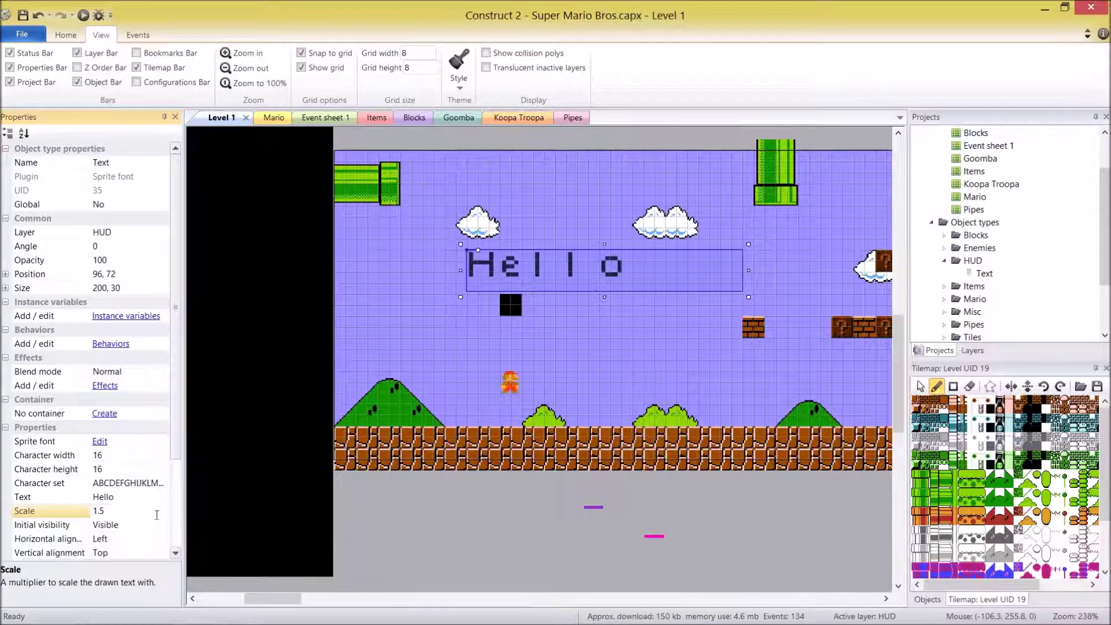
Try Center and Right horizontal alignment on the Hello text, and restore it to Left
scroll(172, 418, down, 1)
click(116, 524)
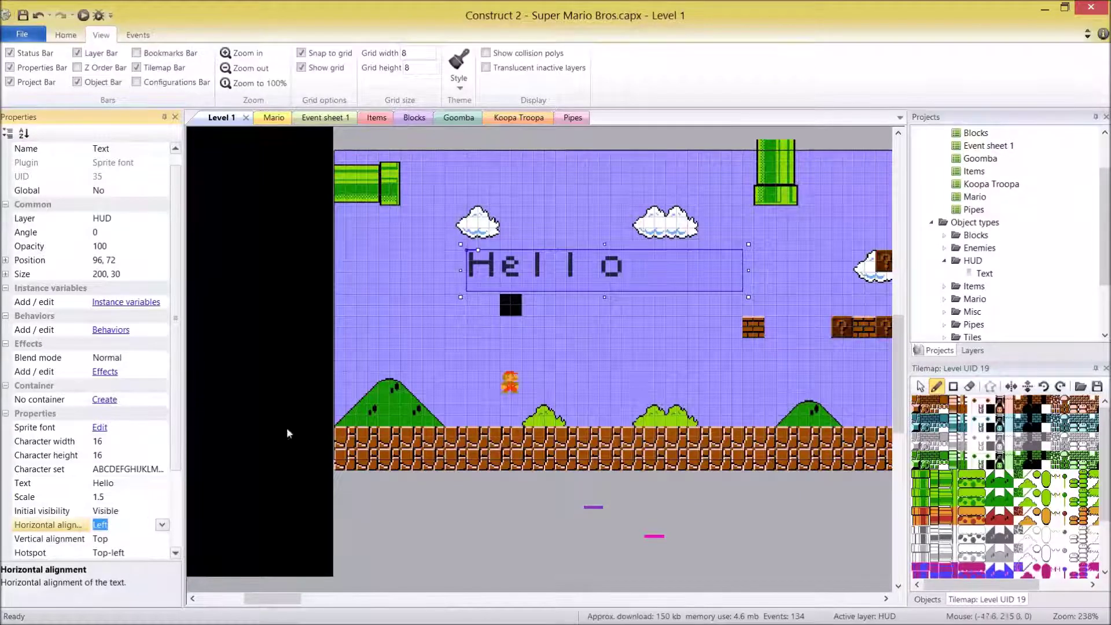
click(162, 524)
click(107, 548)
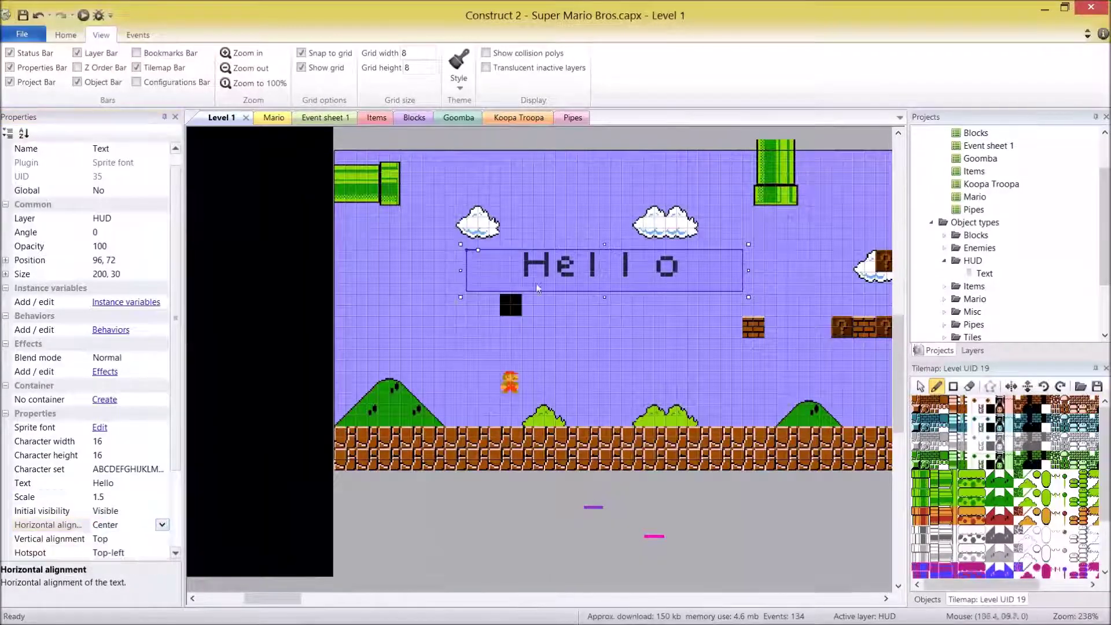
click(161, 524)
click(134, 562)
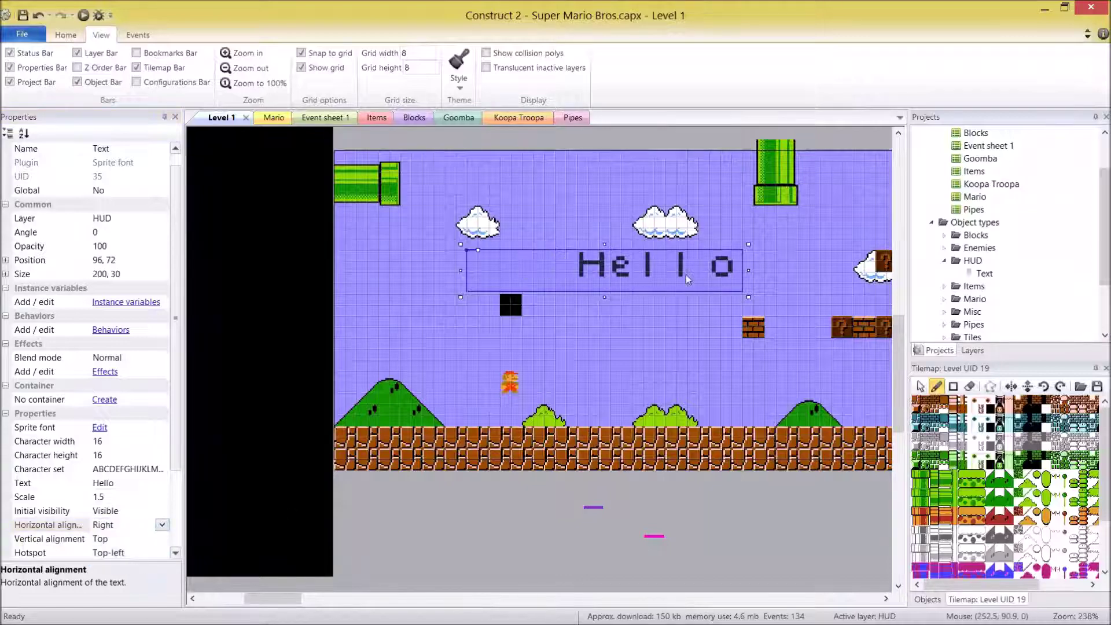
click(162, 524)
click(107, 534)
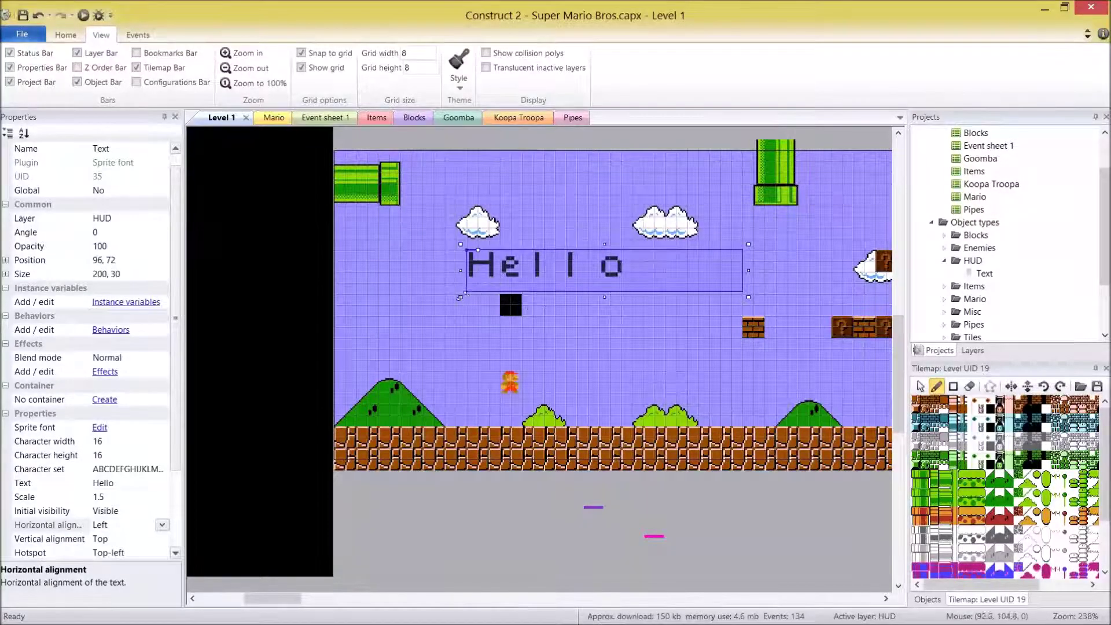
Preview SpriteFont.png from the gfx HUD folder and load it as the Text object's sprite font image
click(99, 428)
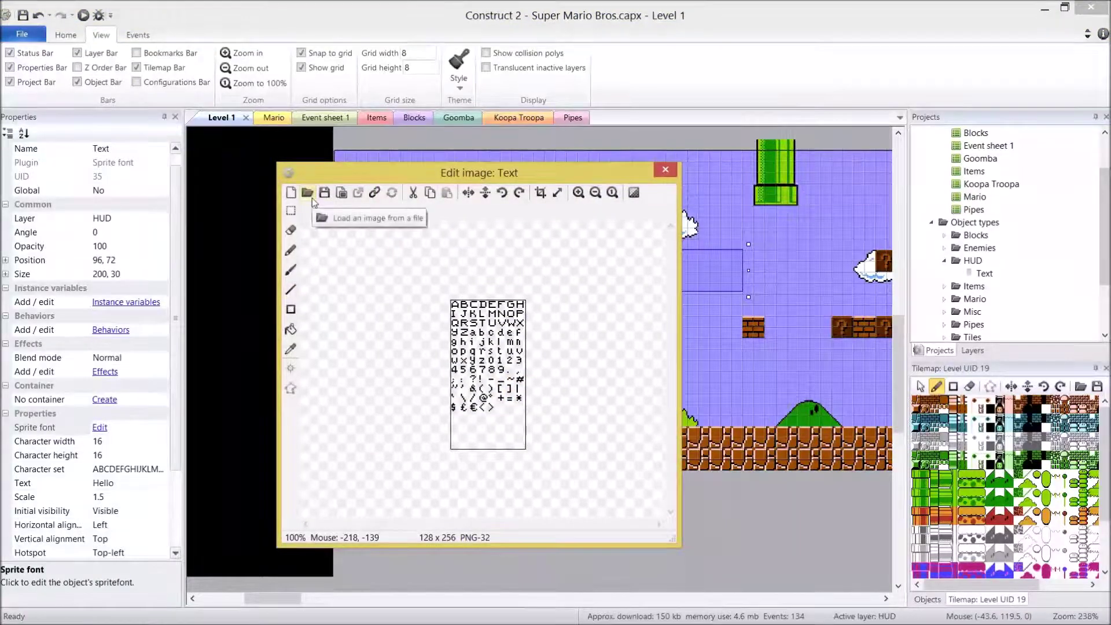
click(310, 197)
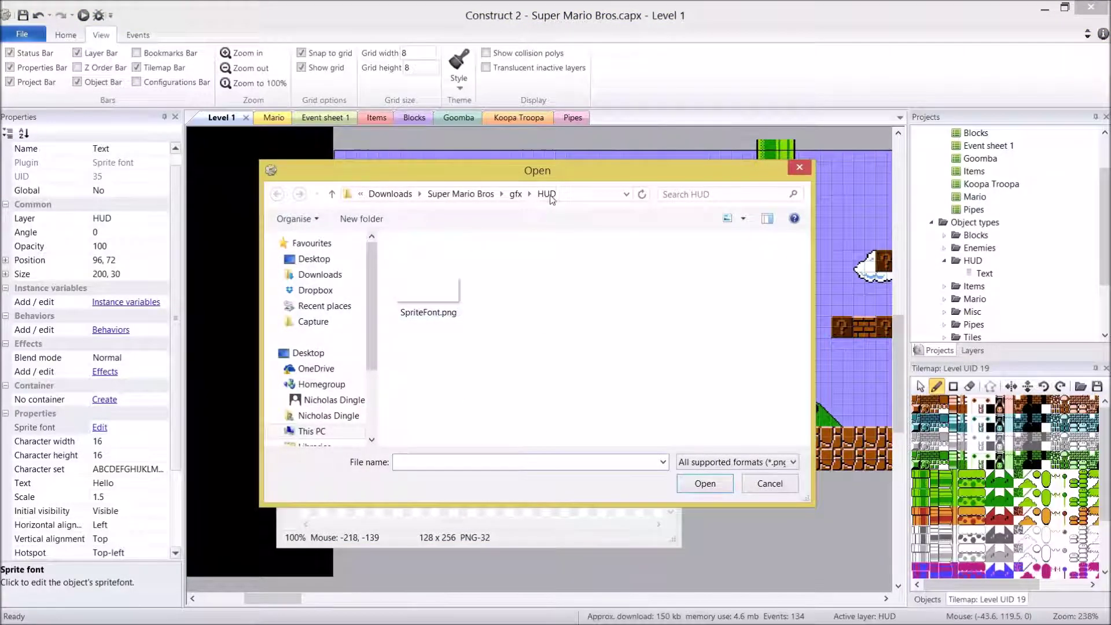
click(454, 286)
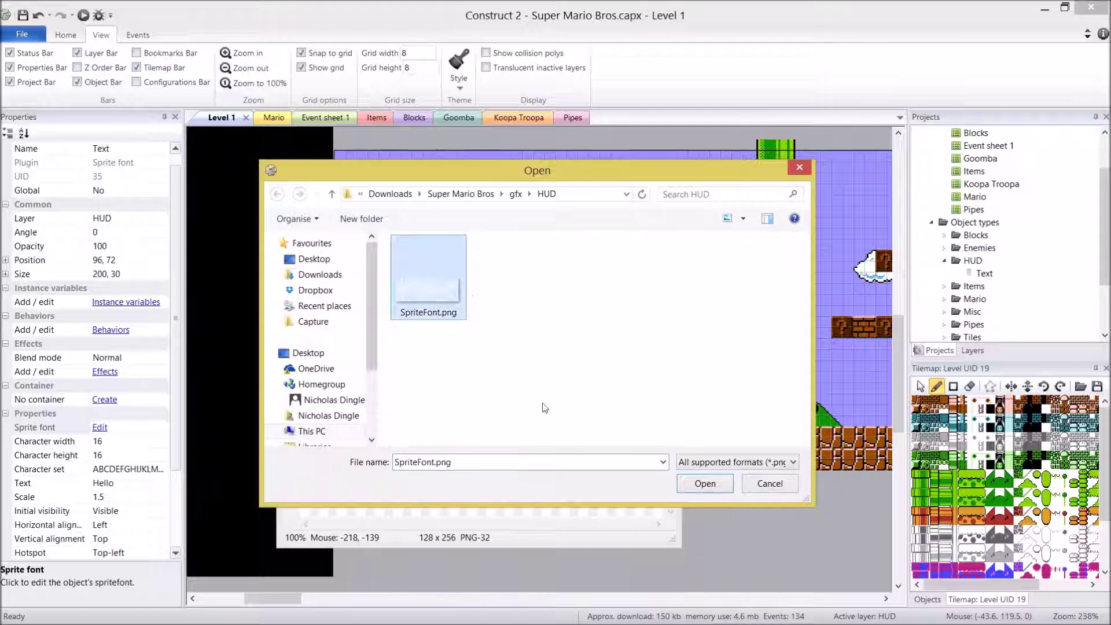
right_click(429, 286)
click(463, 316)
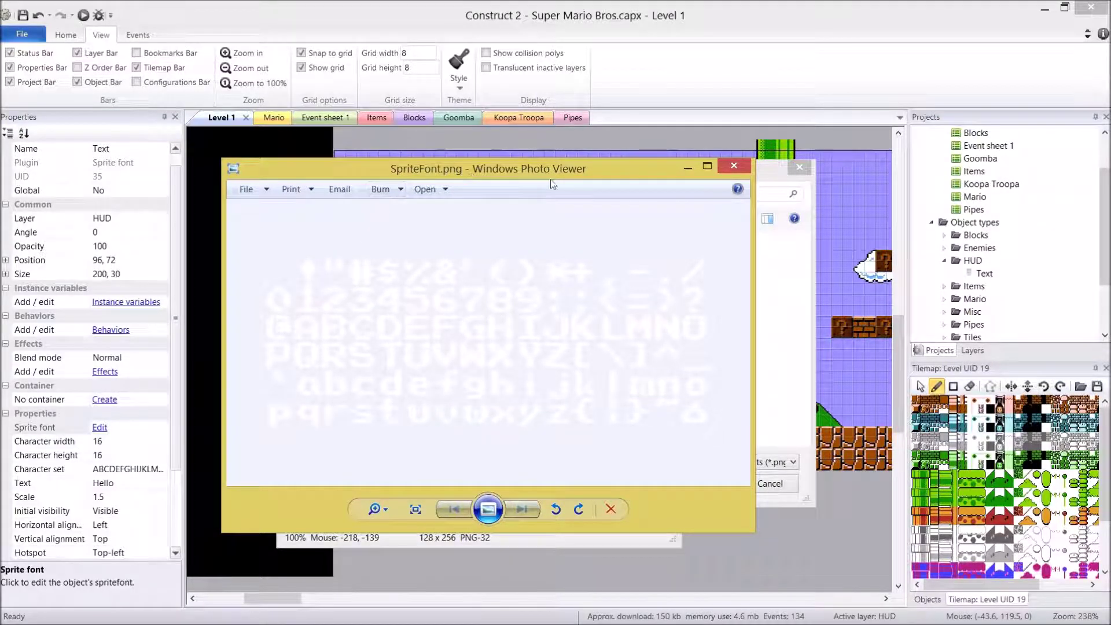
click(733, 167)
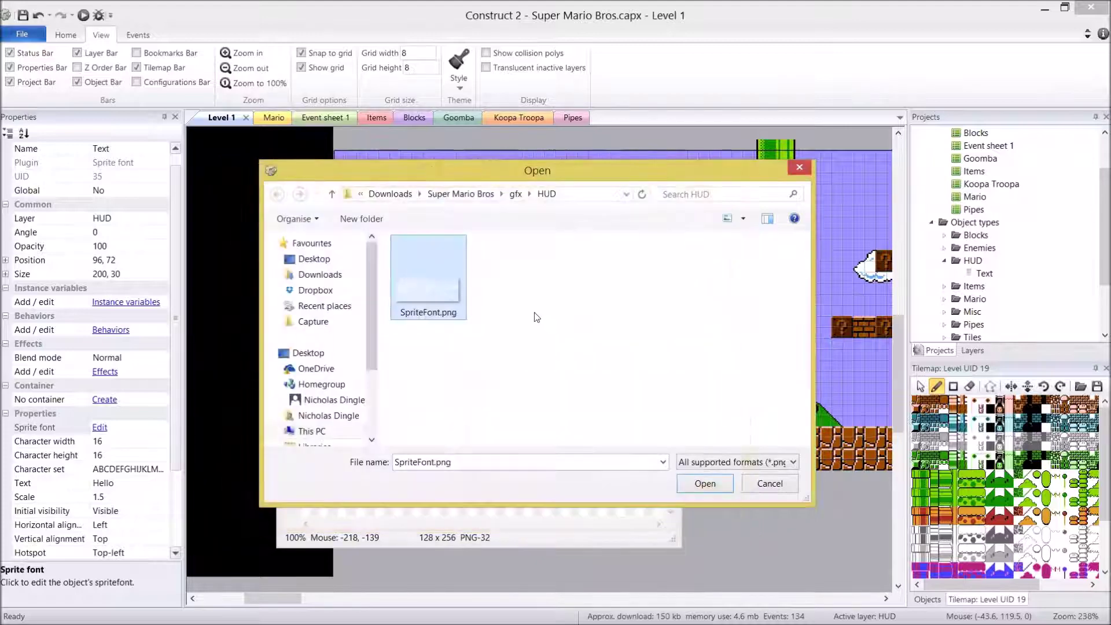
click(719, 487)
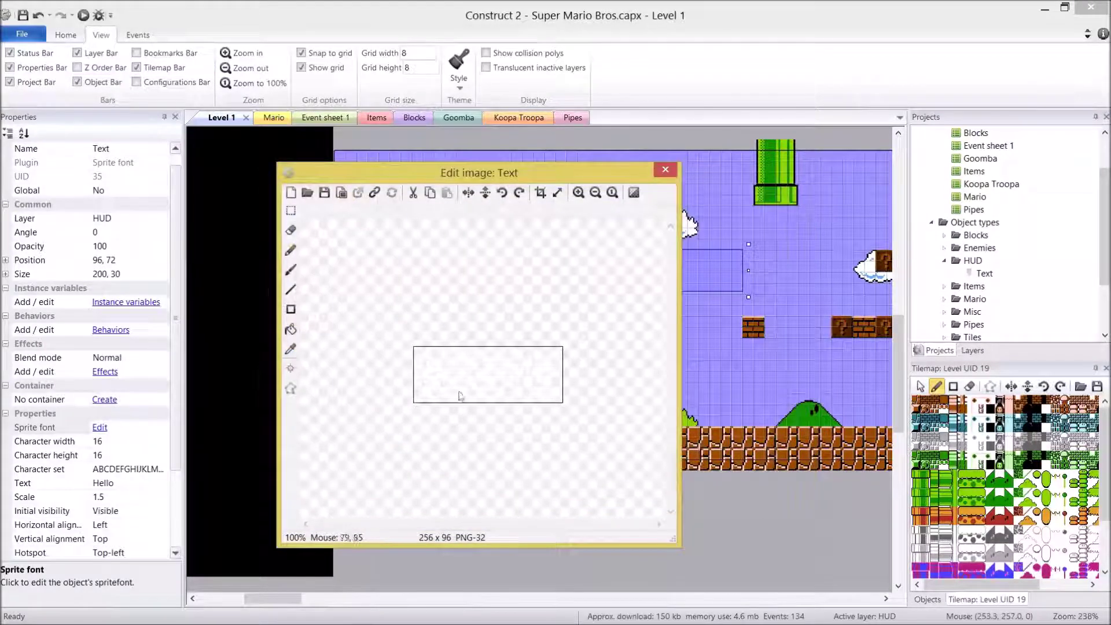
click(666, 169)
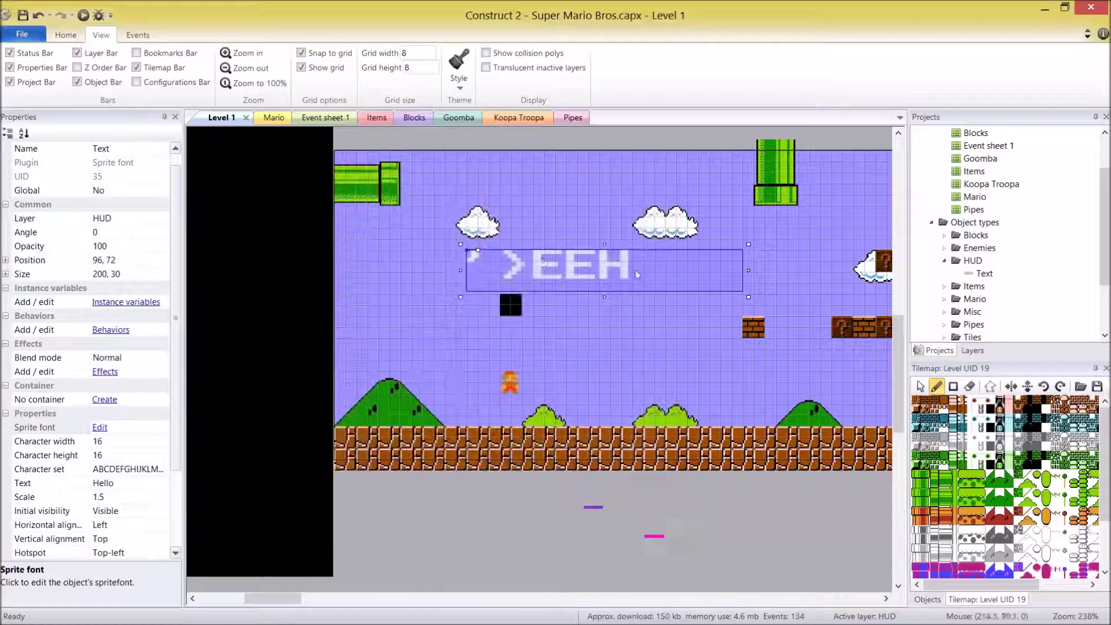
Replace the character set with the loaded font's order: a leading space, !"#$%&'()*+,-./, digits, capitals and lowercase letters with their symbols, ending in ~
click(120, 440)
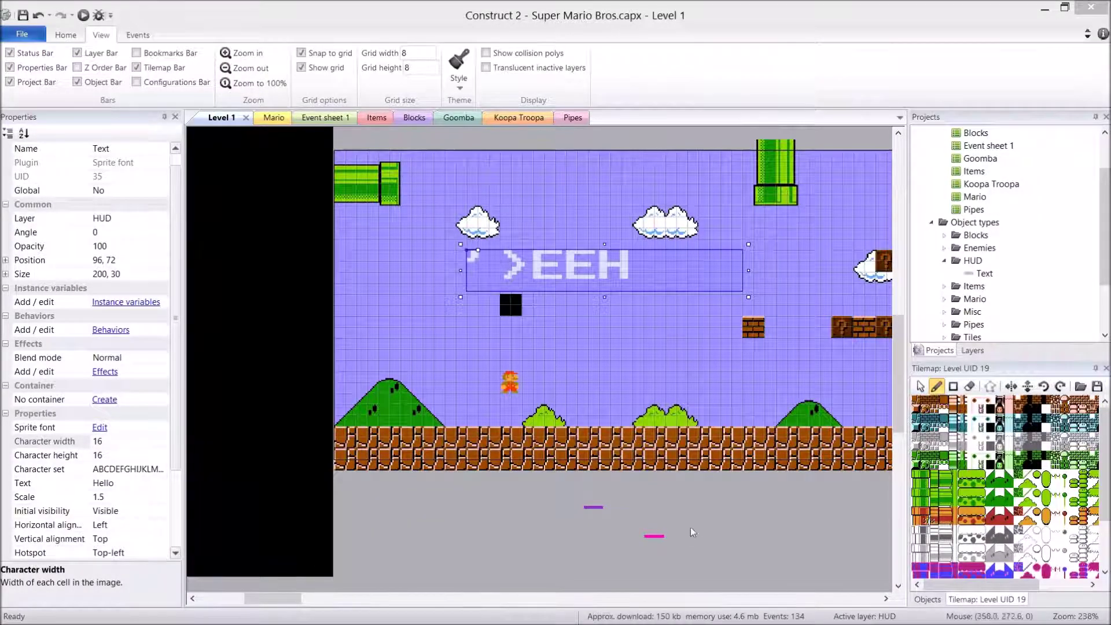
click(104, 469)
key(End)
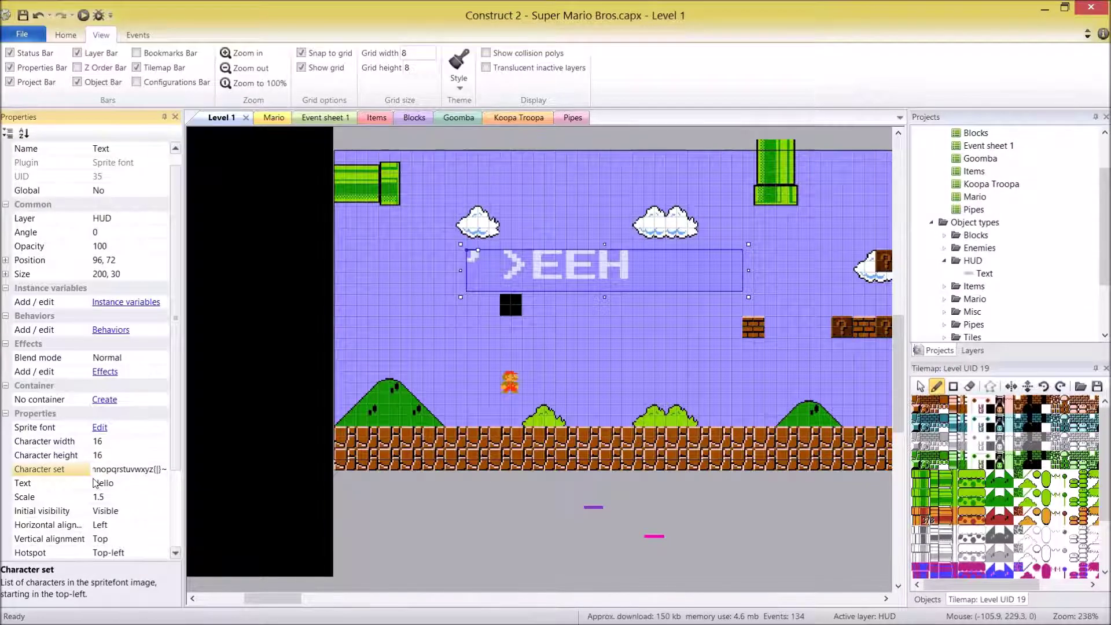
key(Home)
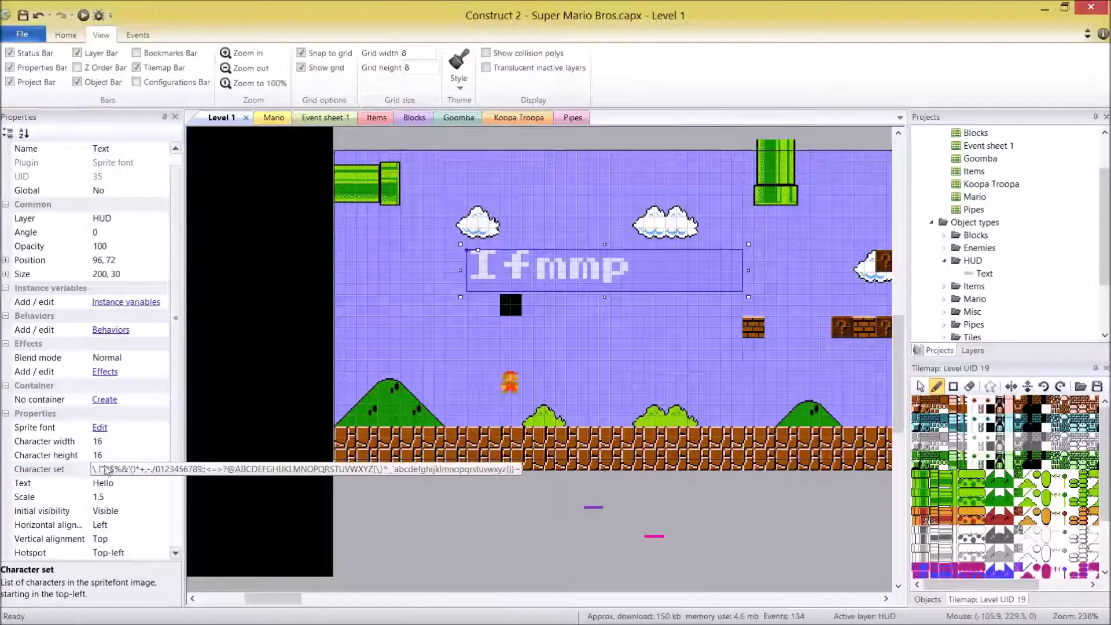
key(BackSpace)
key(Return)
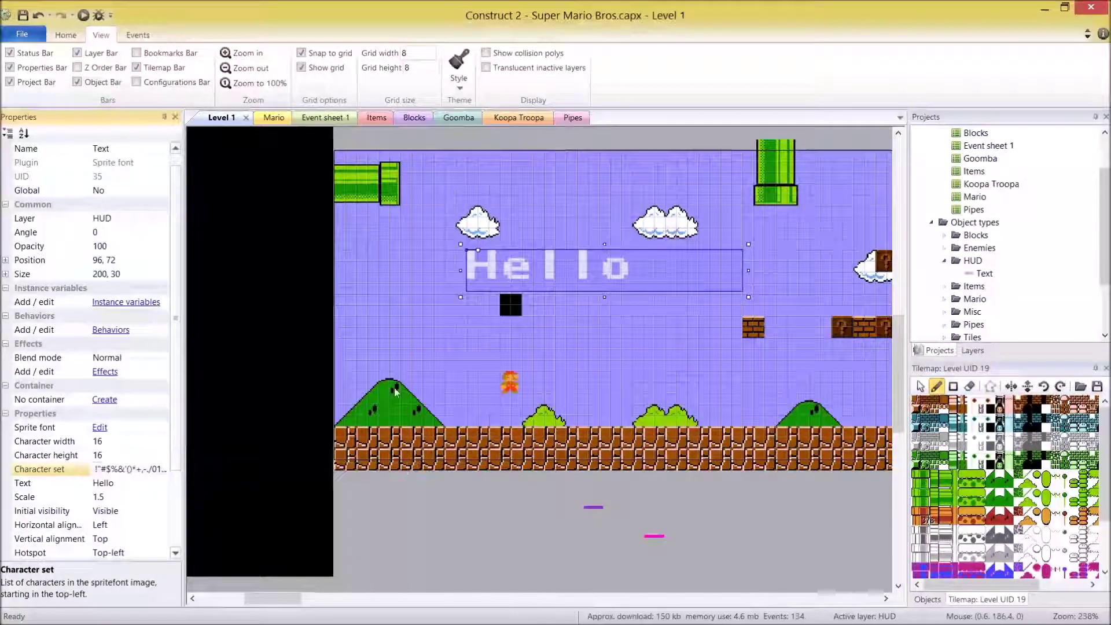
click(133, 475)
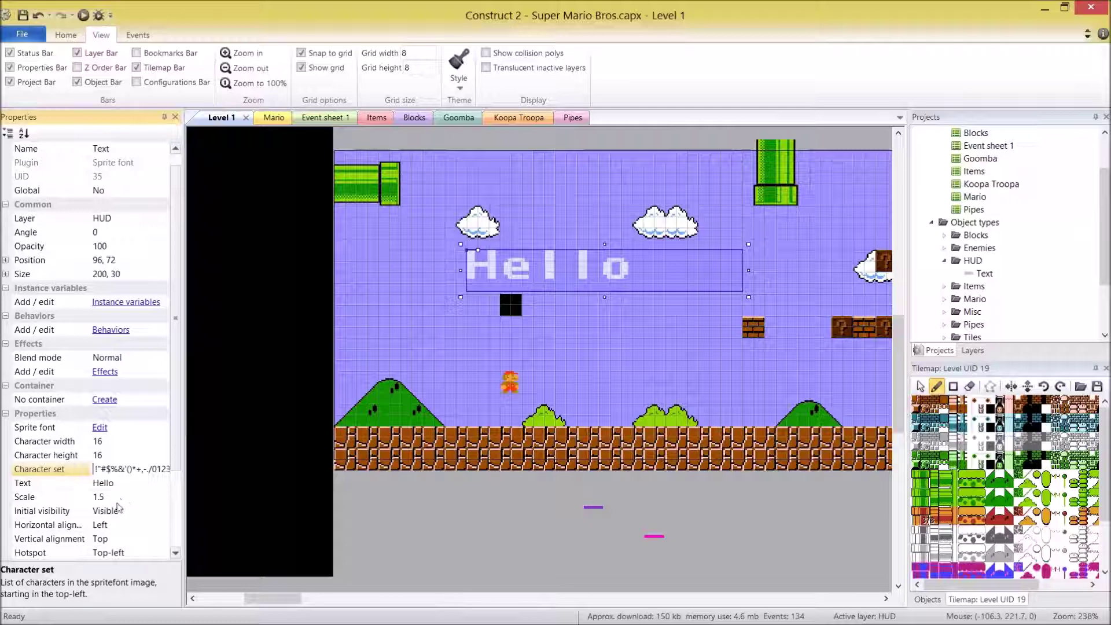
Set the Hello text's scale to 0.4 and fit its box to 40 × 8 at position 16, 8 in the level's upper-left corner
click(116, 496)
text(0.4)
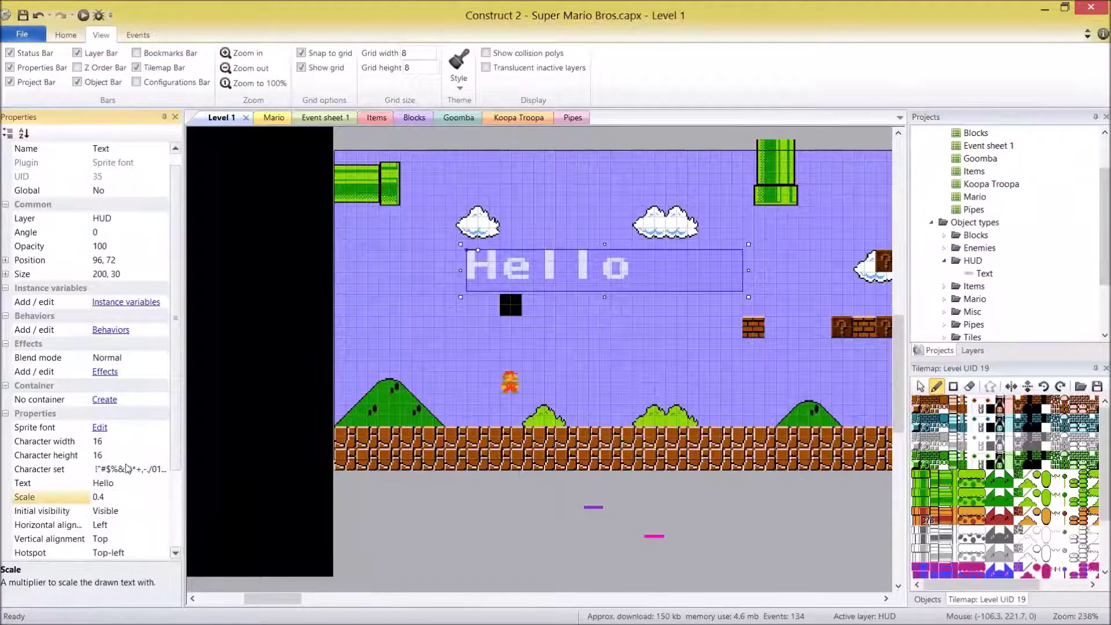
key(Return)
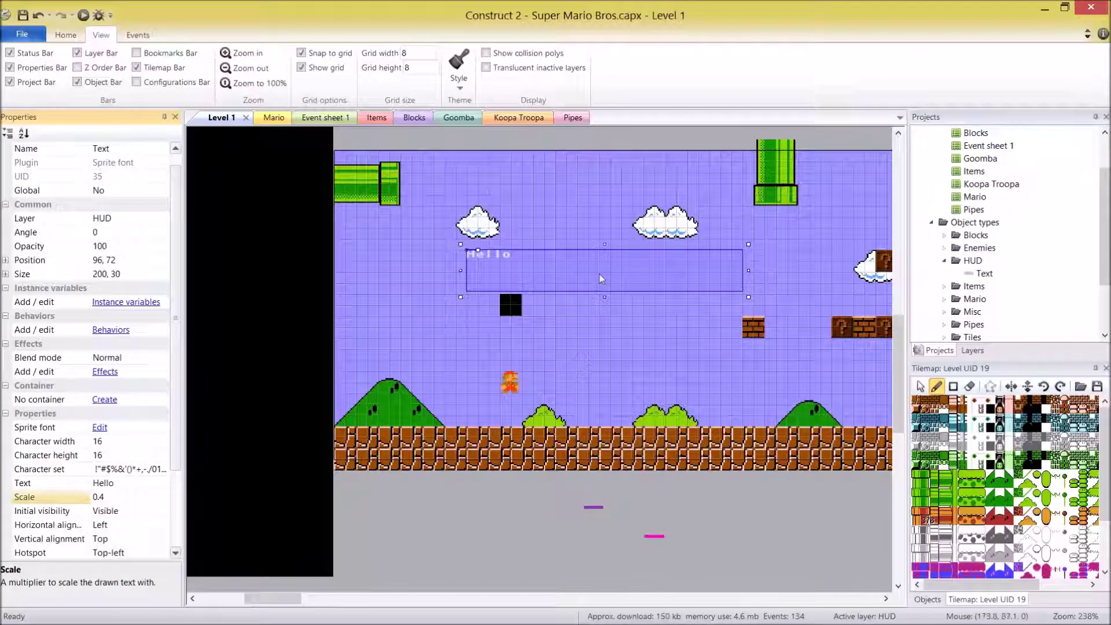
drag(666, 279, 600, 279)
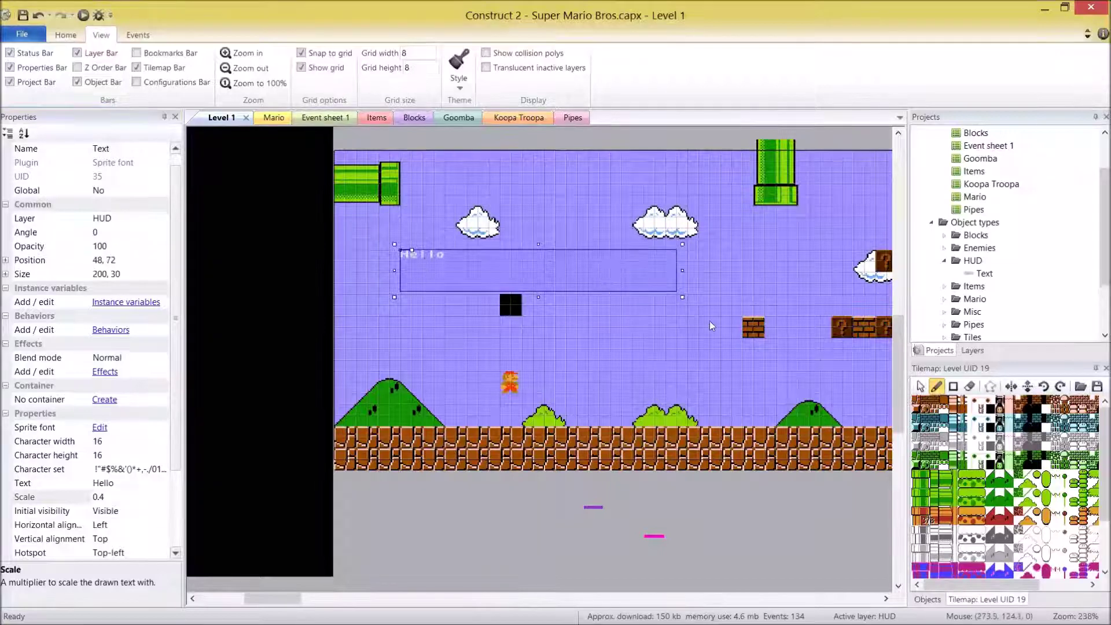
drag(682, 296, 397, 177)
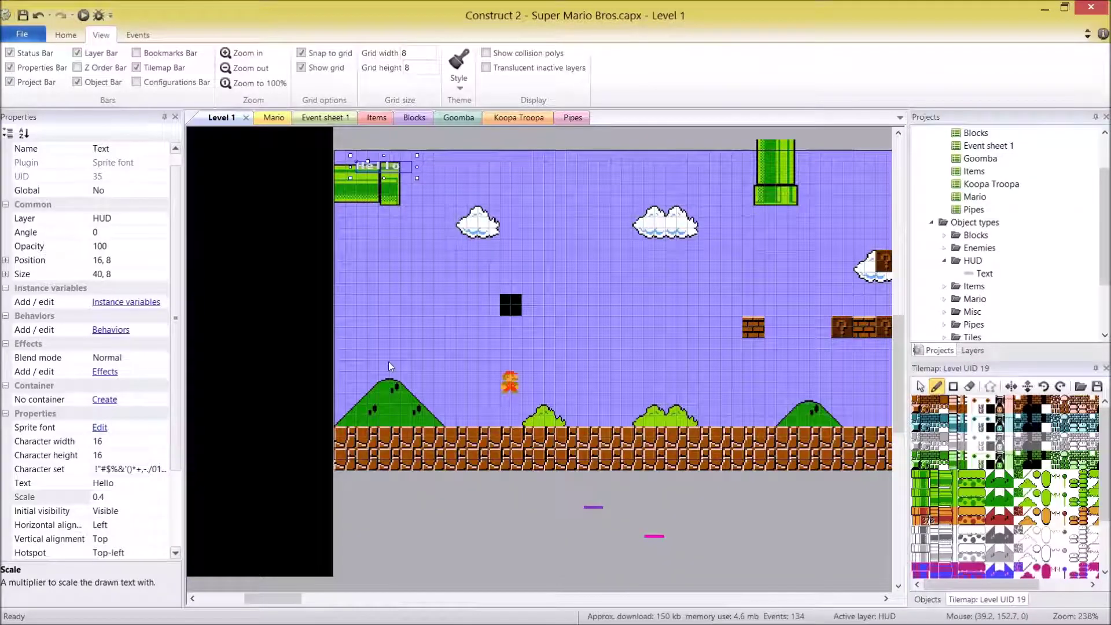
Change the Hello text to MARIO
click(121, 485)
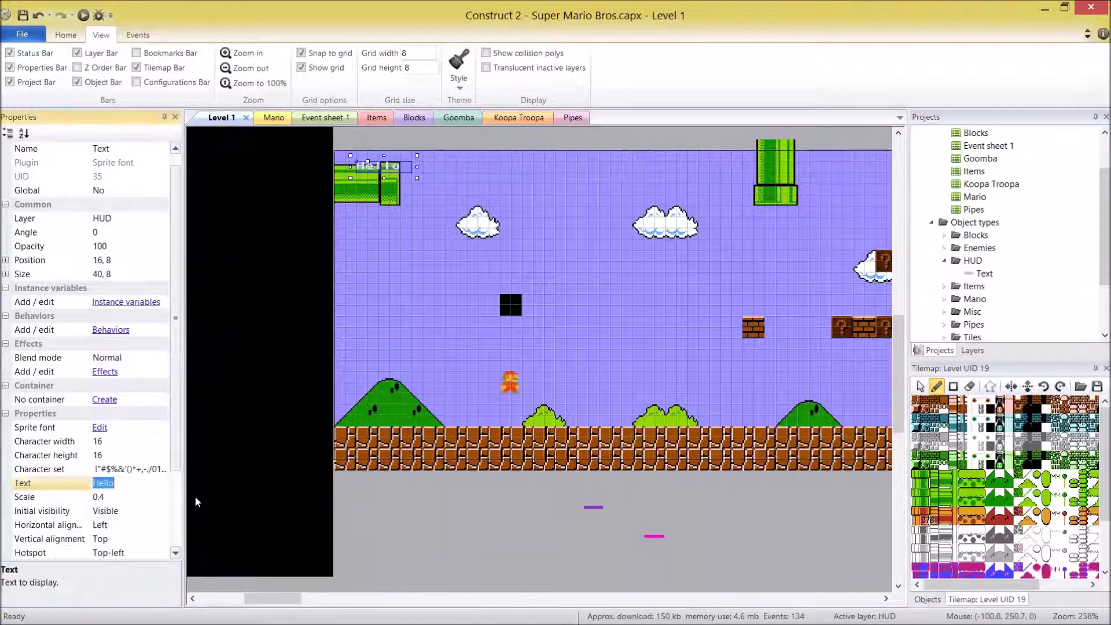
text(MARIO)
key(Return)
Duplicate the MARIO text to position 160, 8 on the same row, and set the copy's text to WORLD
click(397, 164)
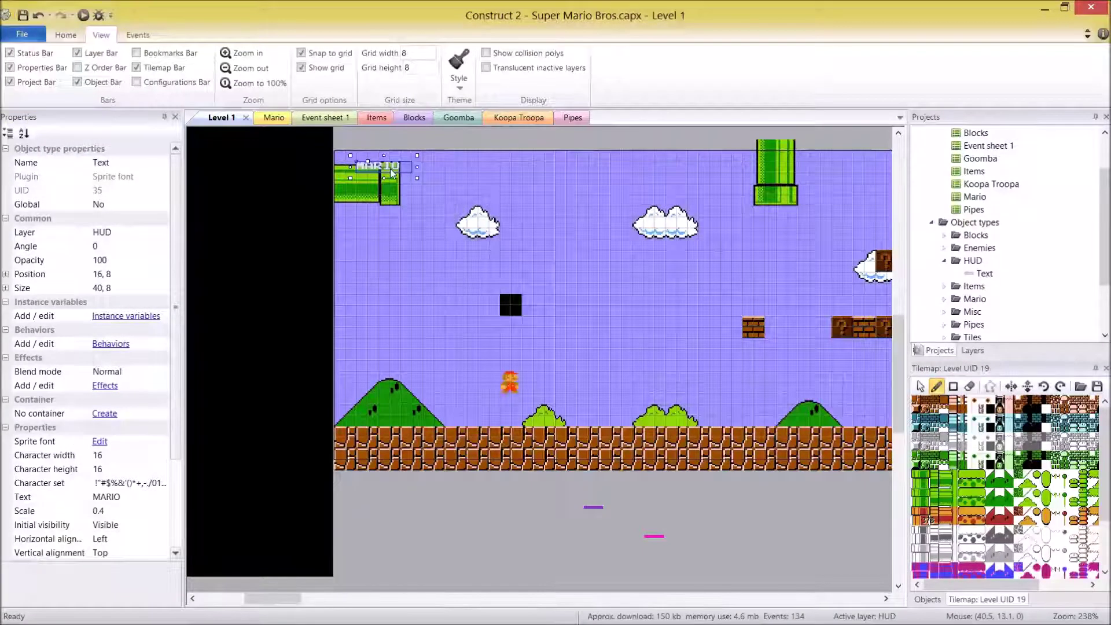
ctrl+drag(397, 168, 595, 168)
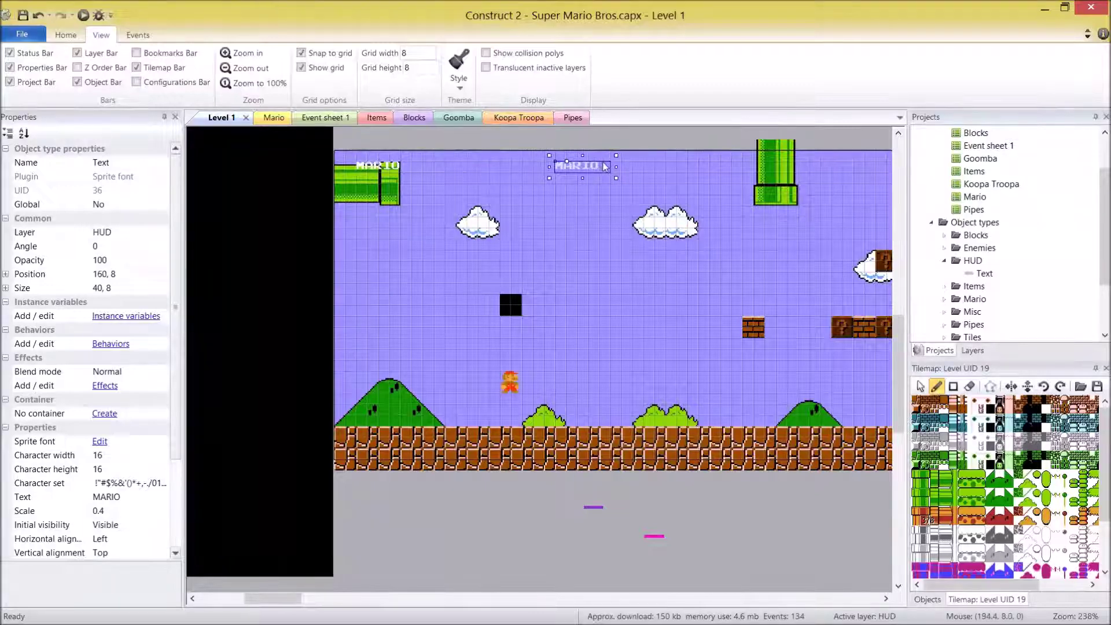
click(116, 496)
text(WORLD)
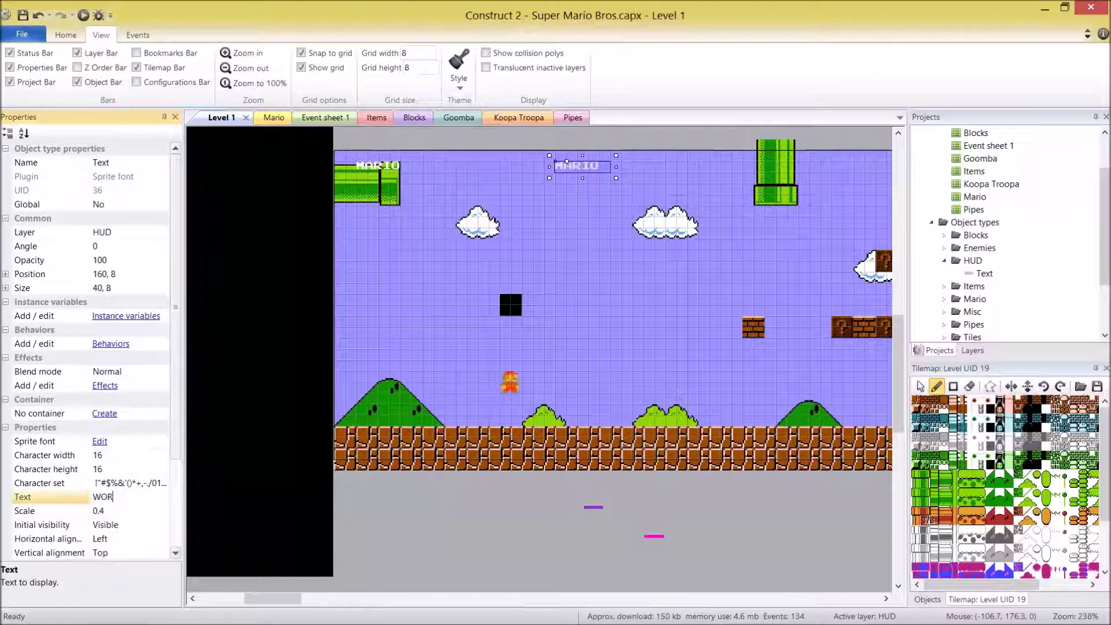
key(Return)
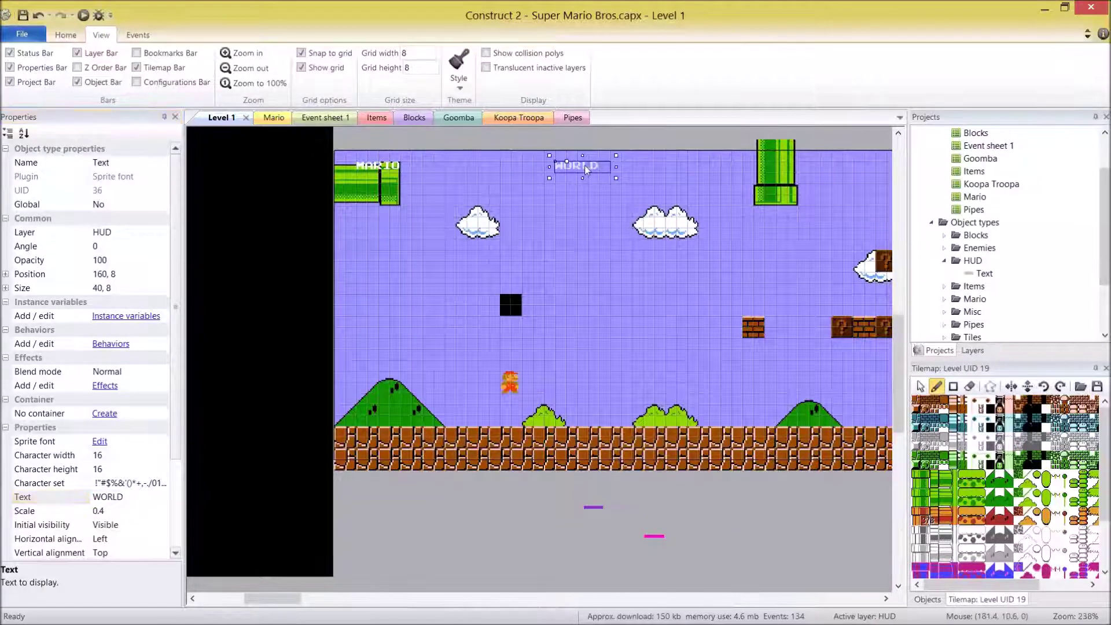
Duplicate the WORLD text to position 200, 8, align the copy horizontally Right, and set its text to TIME
ctrl+drag(584, 165, 646, 166)
click(124, 538)
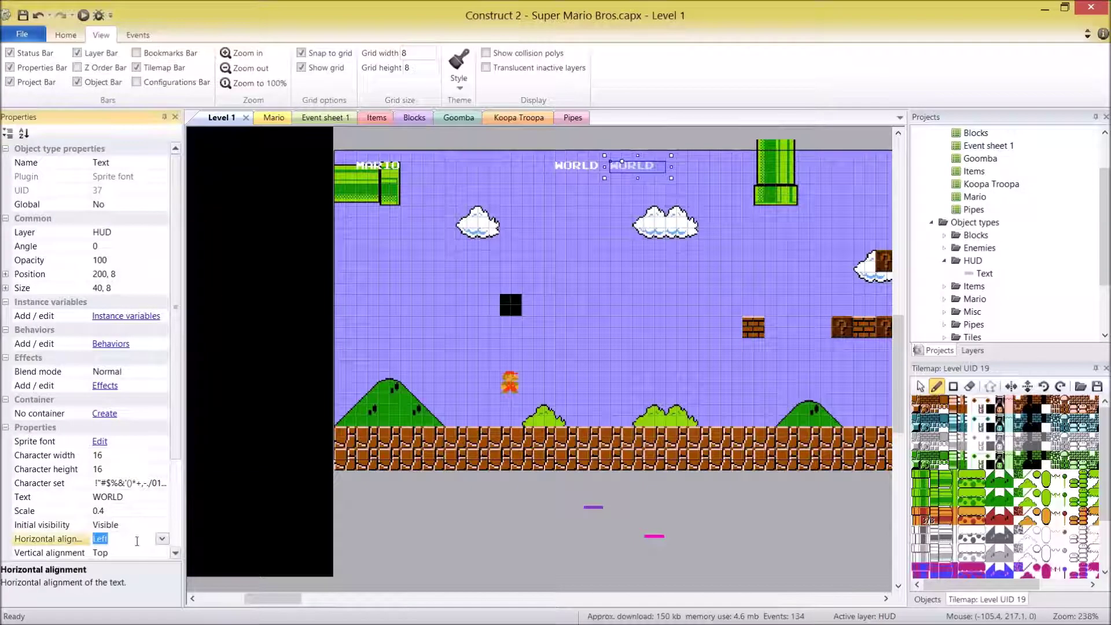
click(162, 538)
click(100, 575)
click(133, 496)
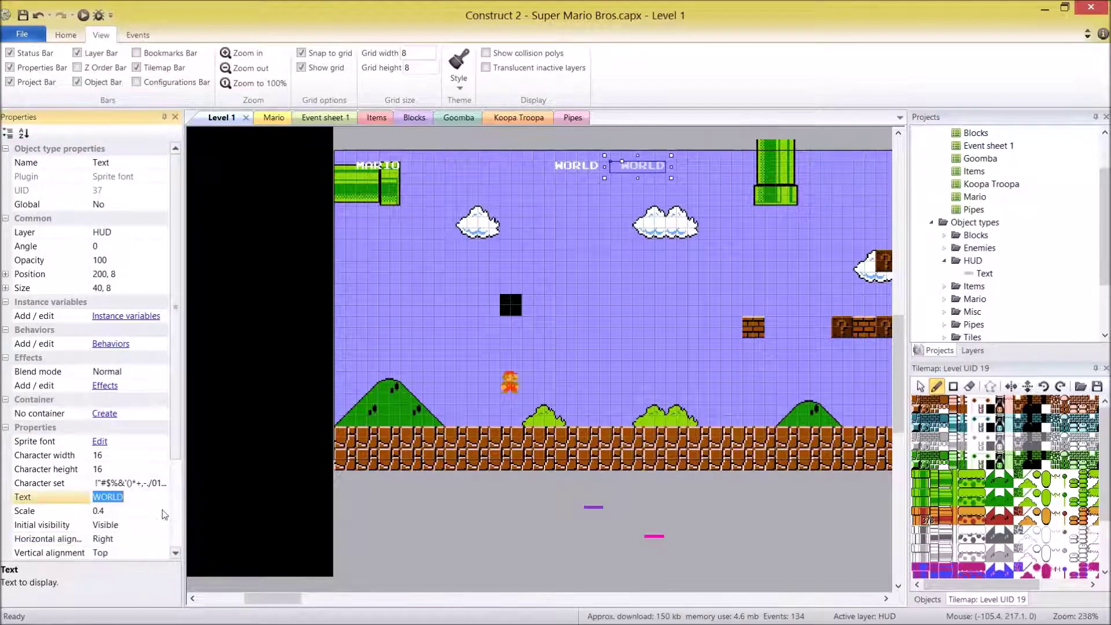
text(TIME)
key(Return)
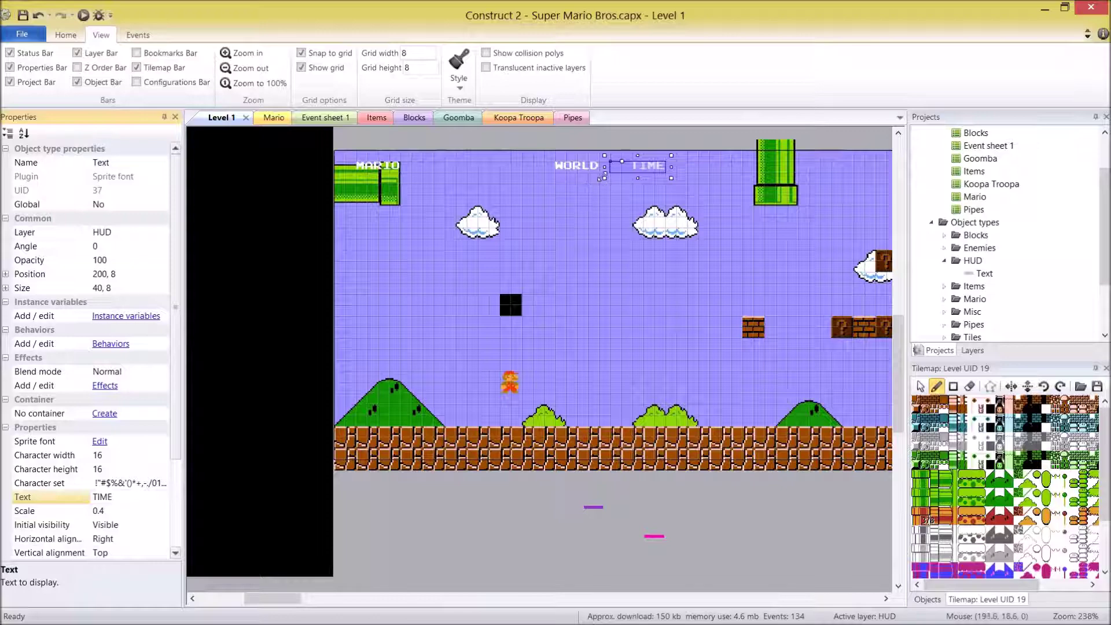
click(637, 147)
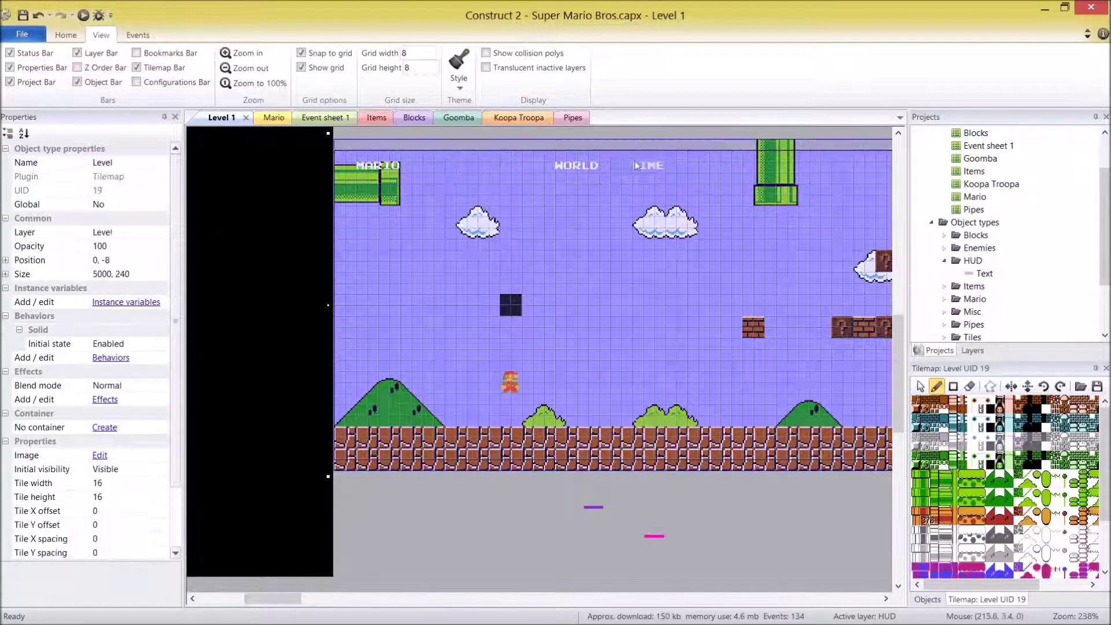
Duplicate the WORLD text to 160, 16 directly below it, sized 32 × 8, with Center horizontal alignment and the text 1-1
click(587, 171)
click(587, 171)
mouse_move(587, 171)
ctrl+mouse_down()
mouse_move(585, 183)
mouse_move(605, 177)
ctrl+mouse_up()
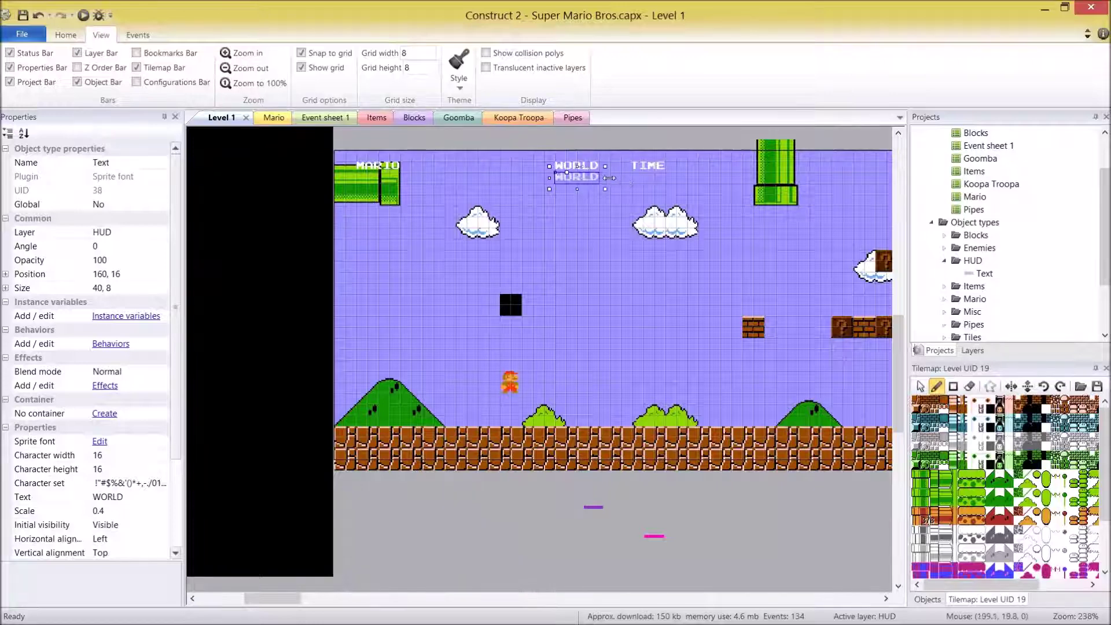
click(114, 538)
click(162, 539)
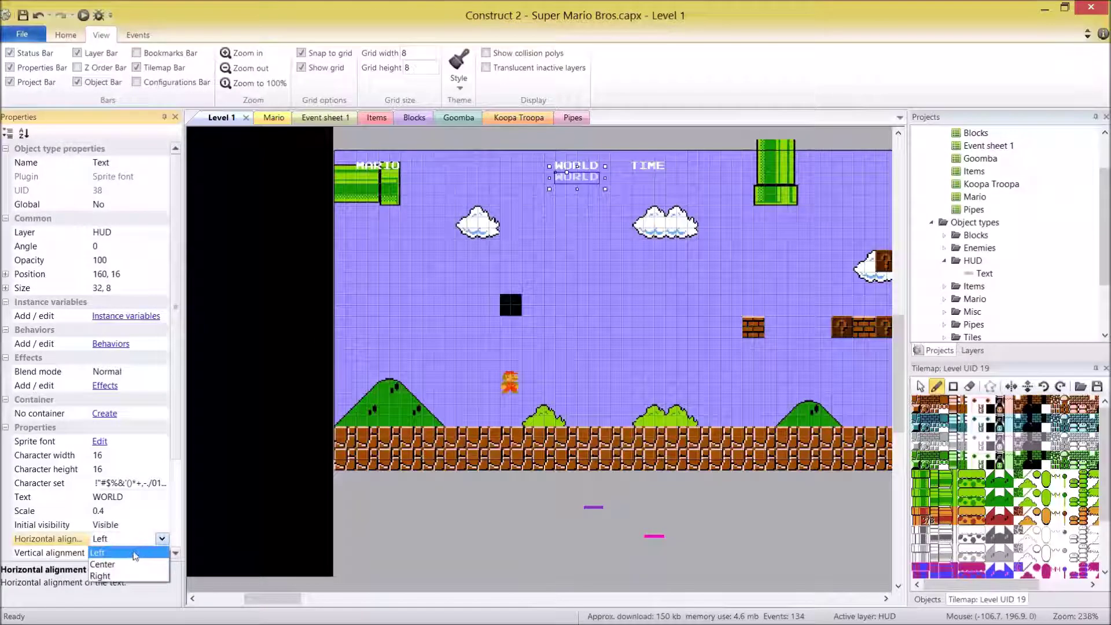
click(116, 560)
click(128, 491)
text(1-1)
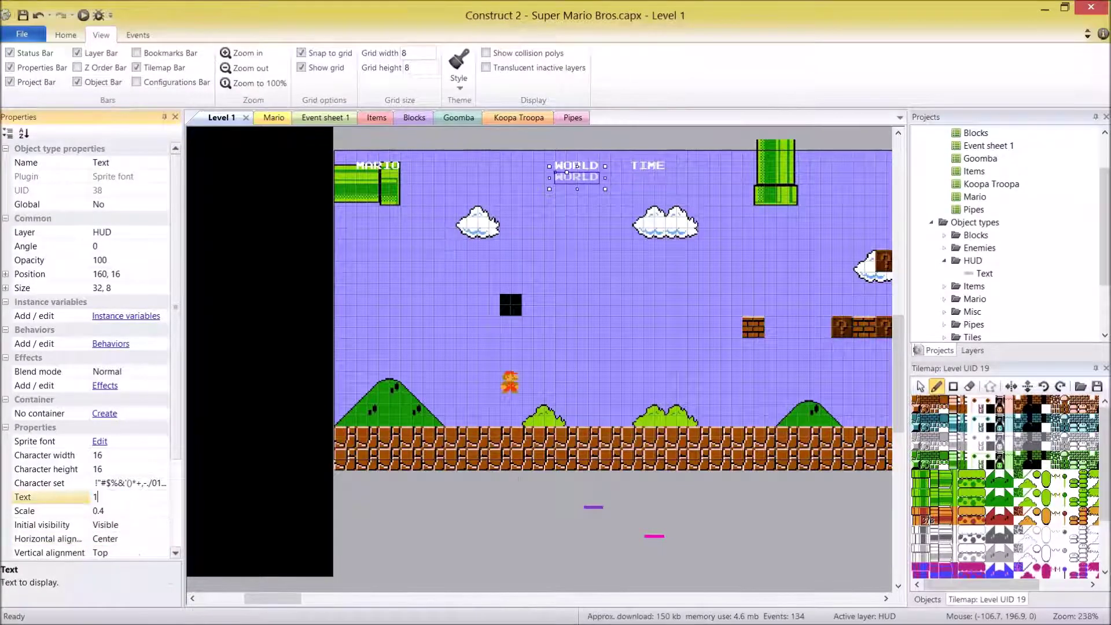
key(Return)
Run the layout in the browser and move and jump with Mario to check how the HUD text displays
click(83, 15)
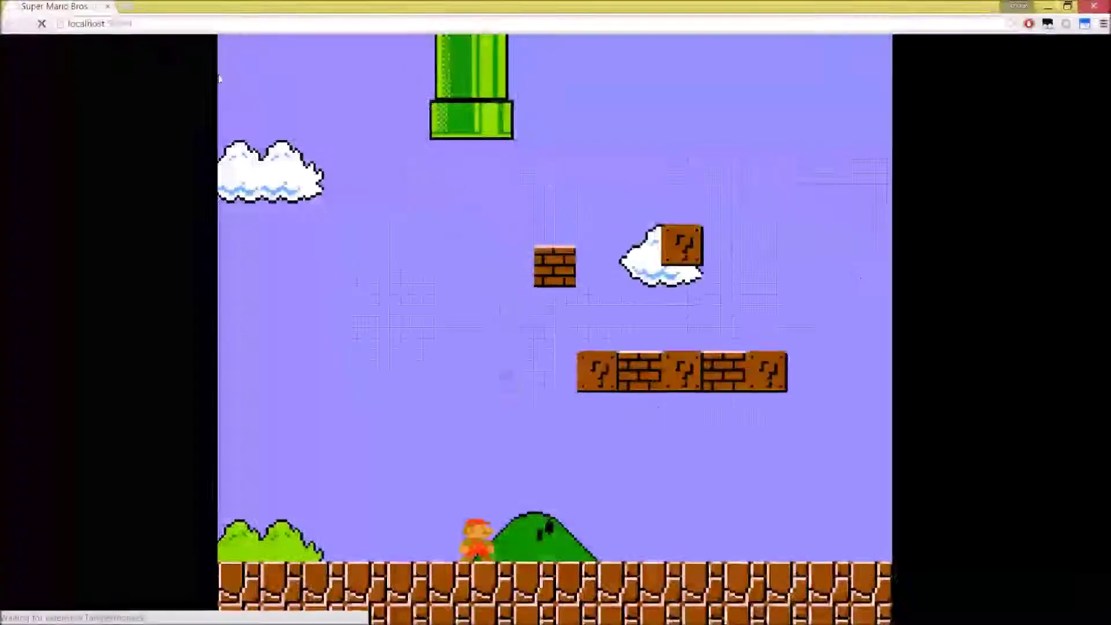
key(Right)
key(Up)
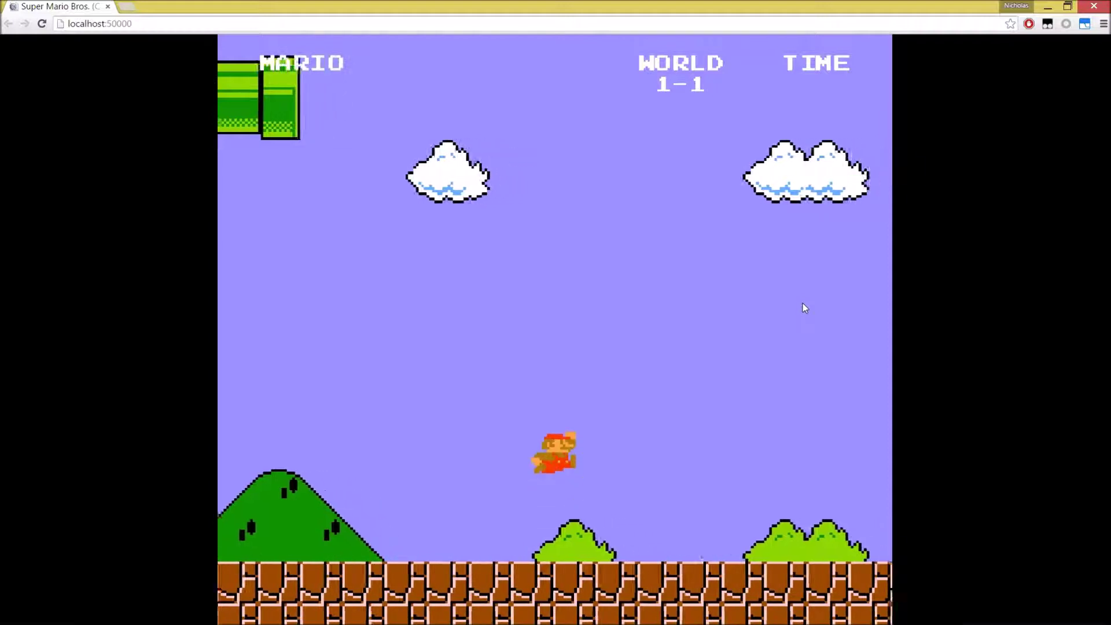
key(Left)
key(Up)
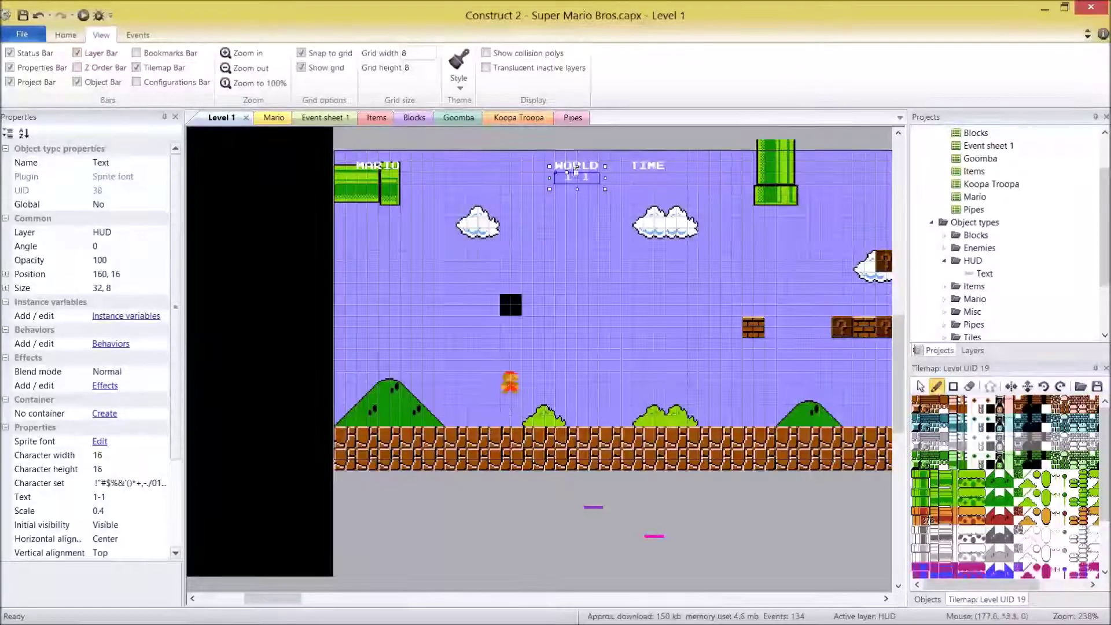
Clone the Text object type in the HUD folder and name the clone CoinsText
click(579, 143)
click(567, 132)
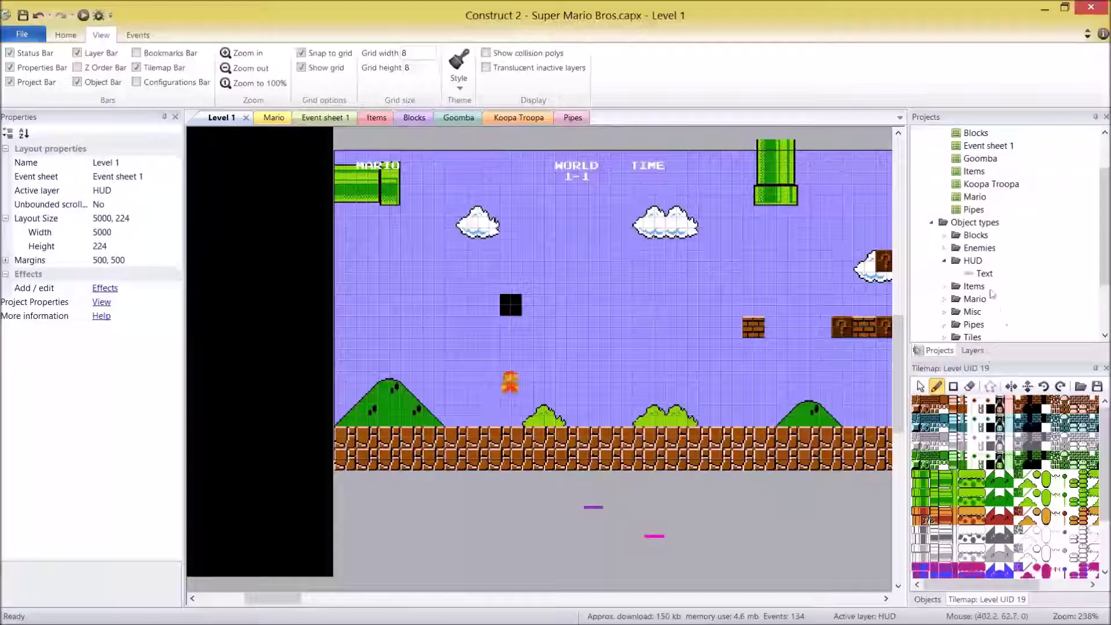
right_click(970, 276)
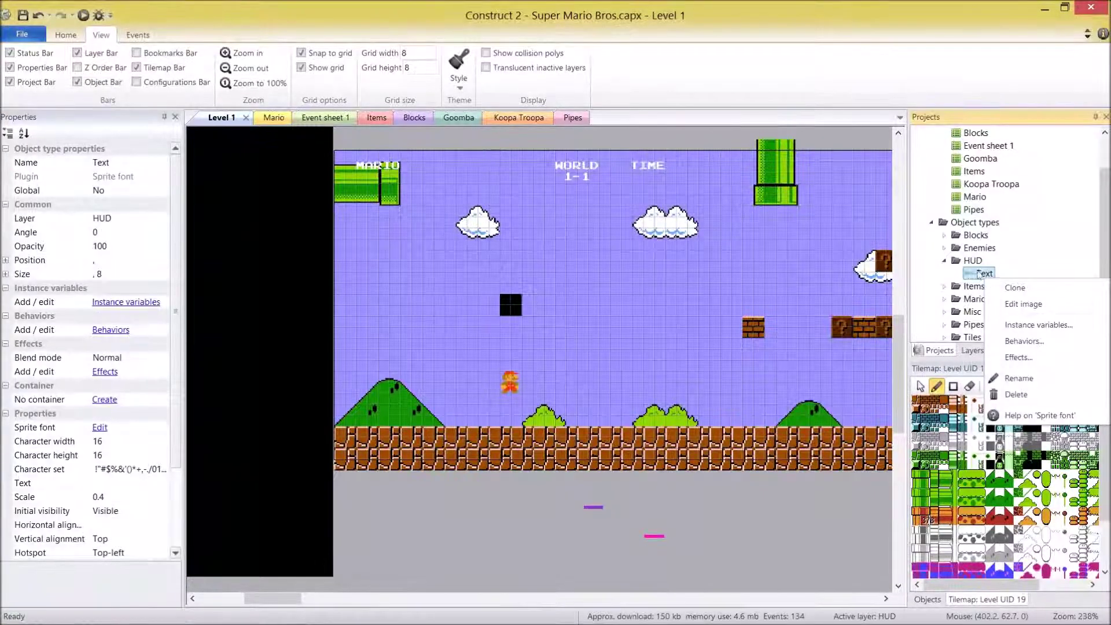
click(1006, 286)
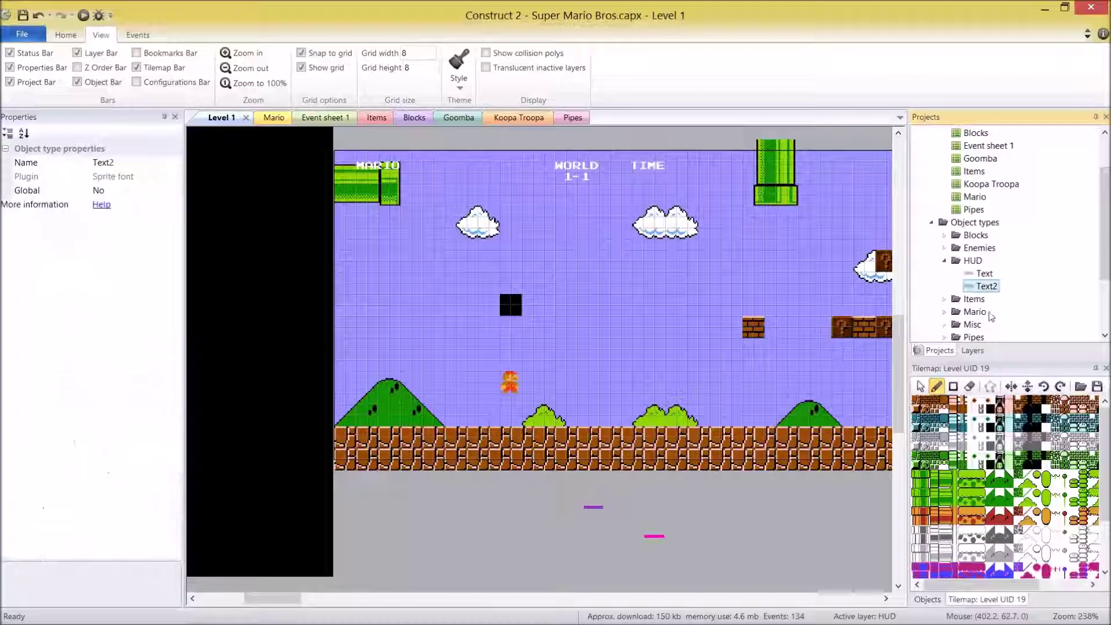
key(F2)
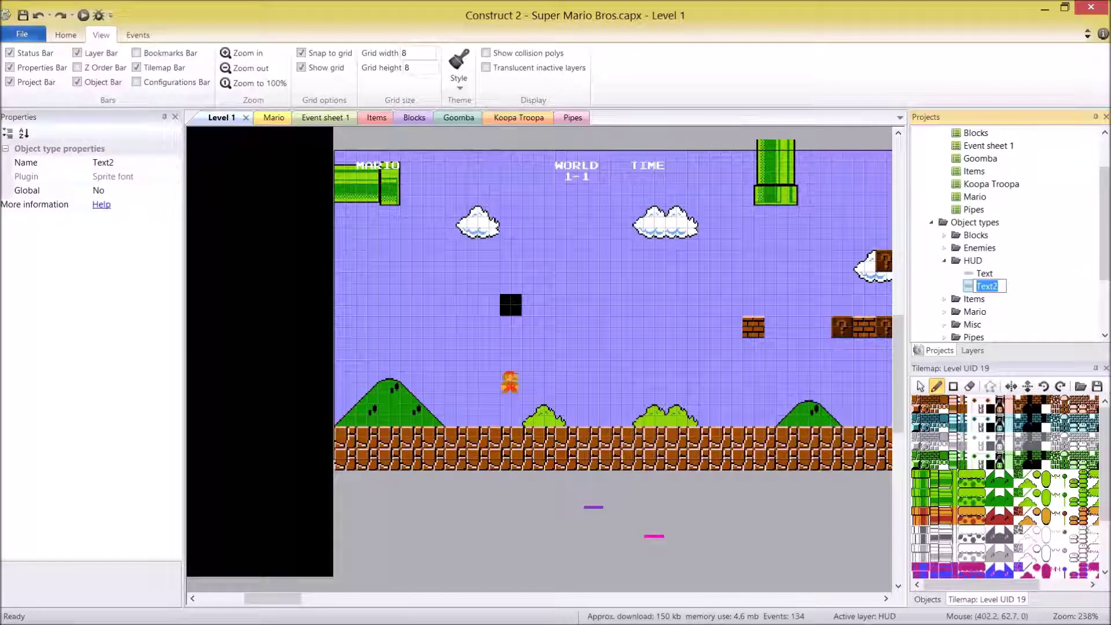
text(Coinstext)
key(Return)
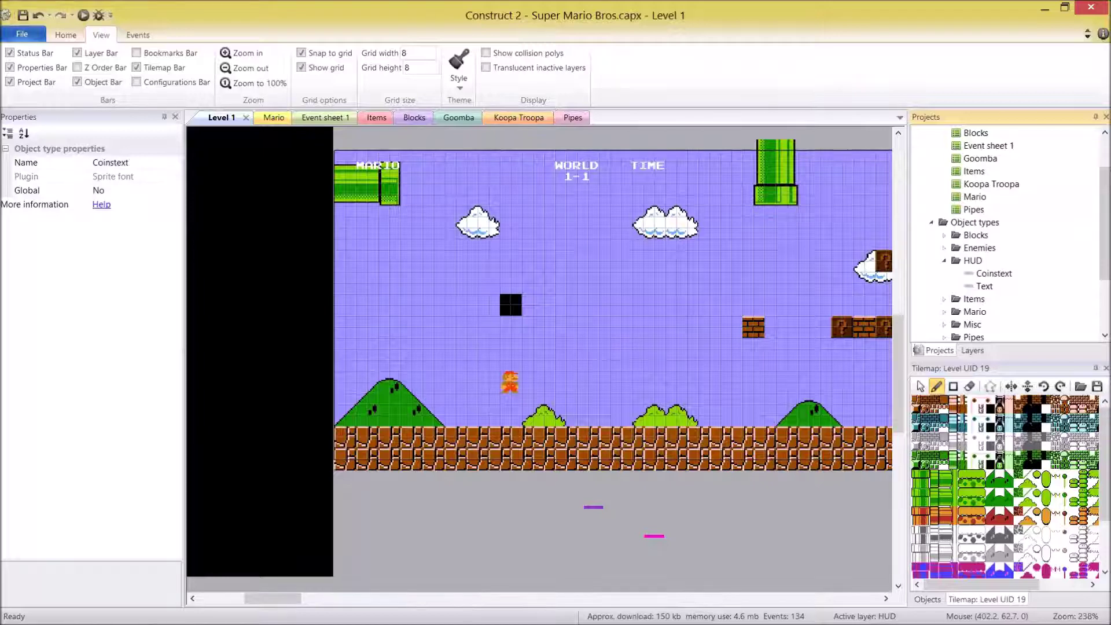
click(1006, 276)
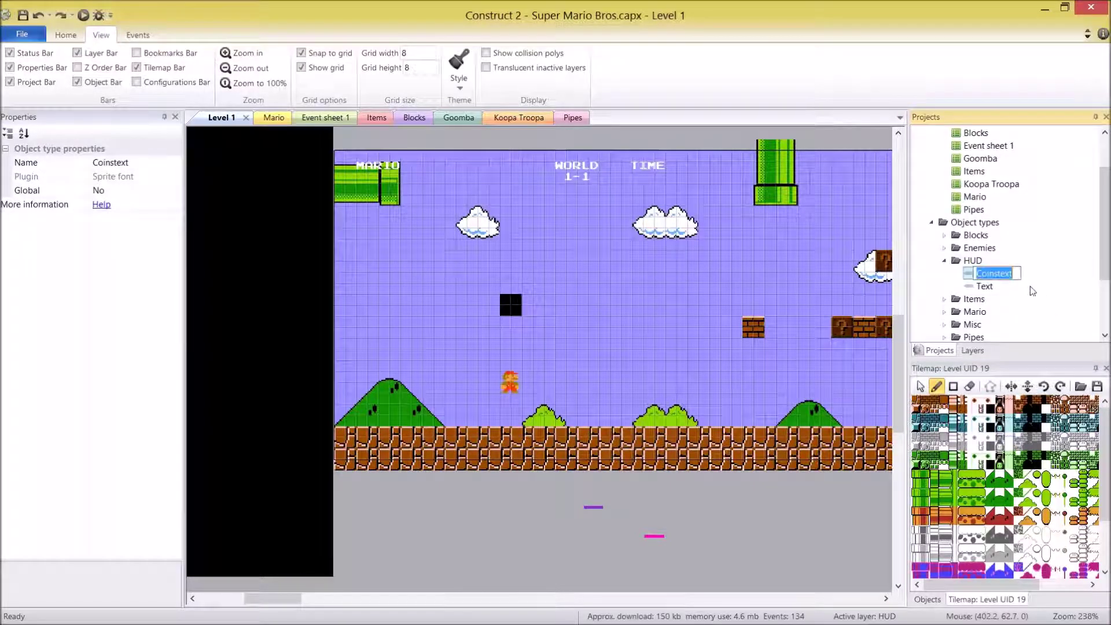
text(CoinsText)
key(Return)
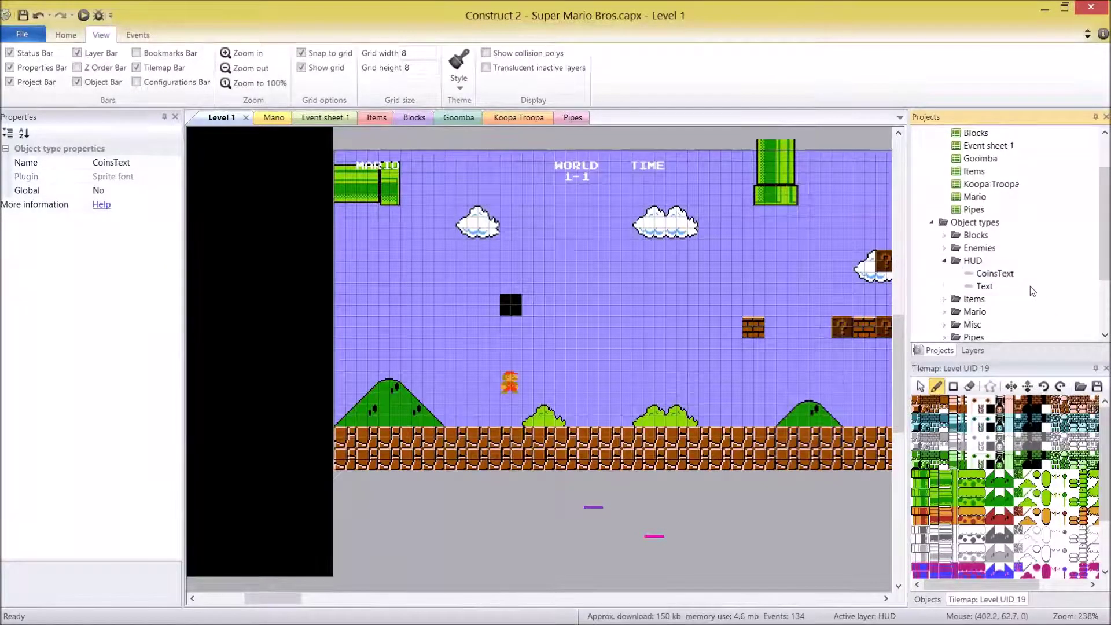
Clone the CoinsText object type and name the clone PointsText
key(ctrl+v)
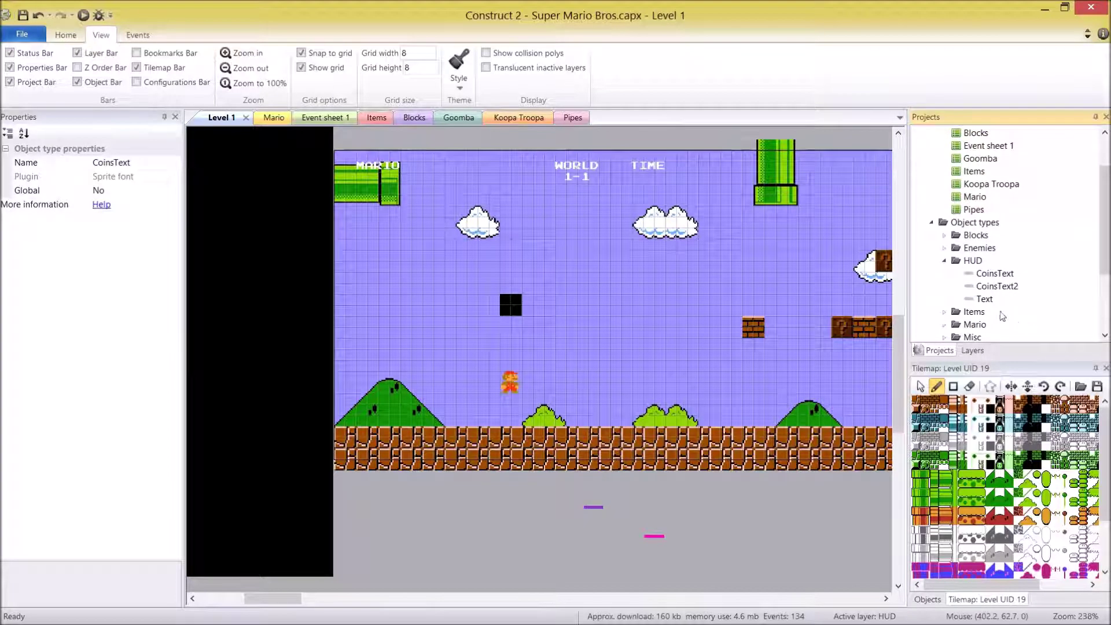
key(F2)
text(Points)
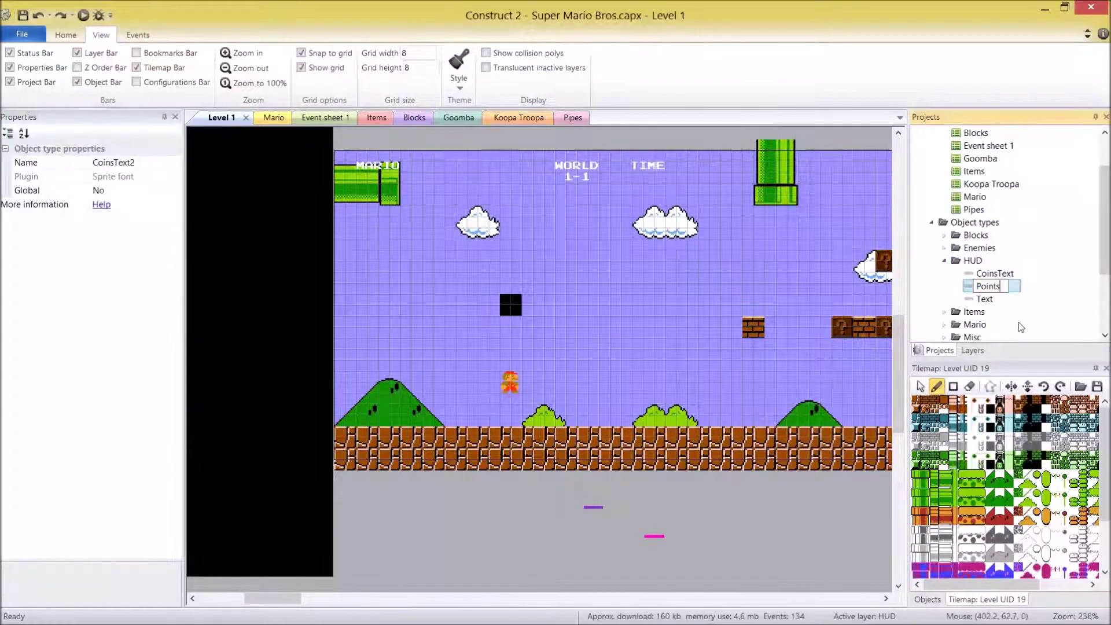
text(Text)
key(Return)
Clone the PointsText object type and name the clone TimeText
right_click(986, 286)
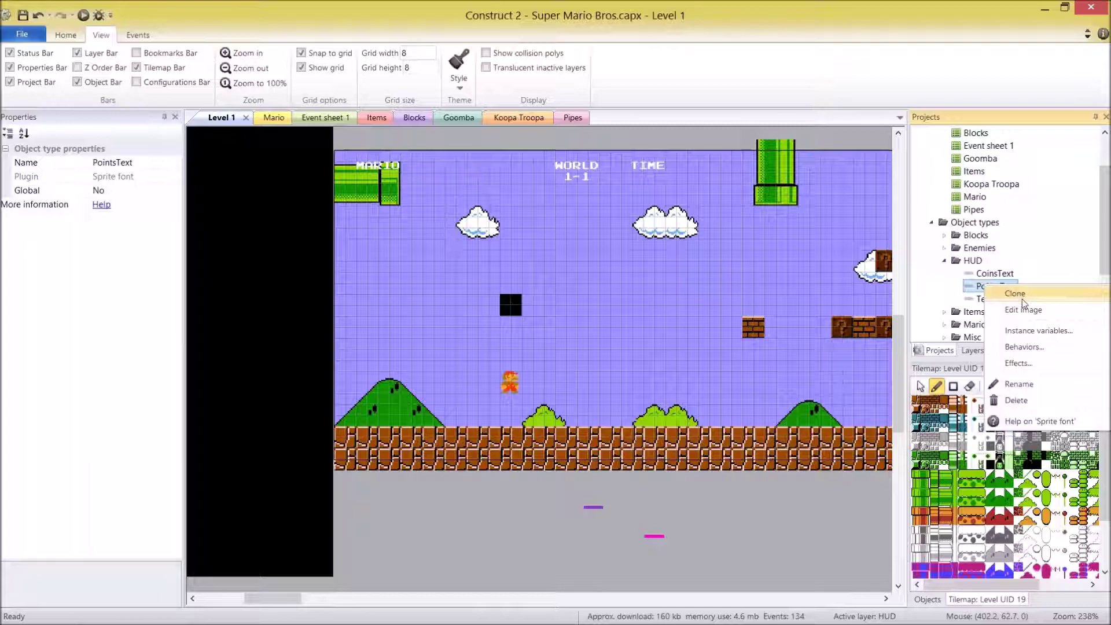
click(1022, 294)
key(F2)
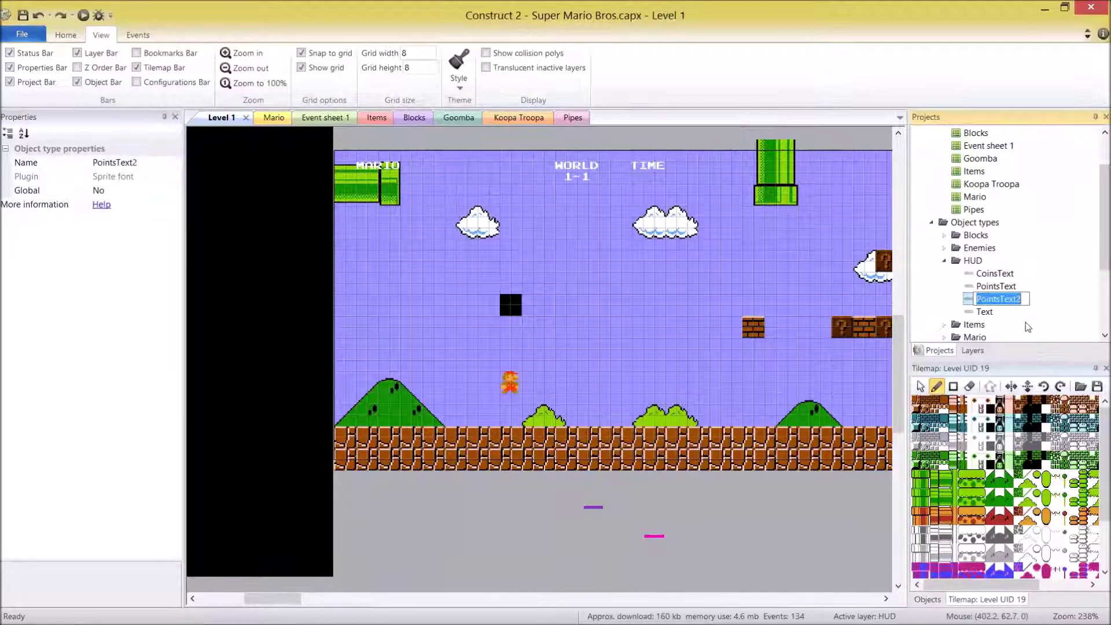
text(TimeText)
key(Return)
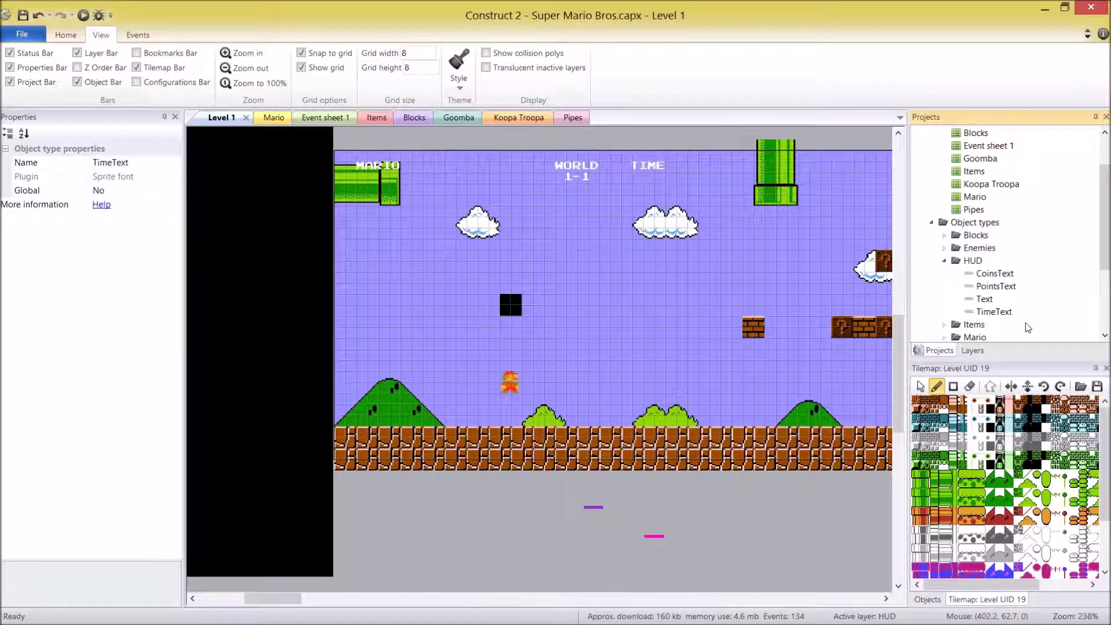
Place CoinsText in the level at about 192, 128 and replace its character set with the custom font's character order
drag(994, 273, 601, 332)
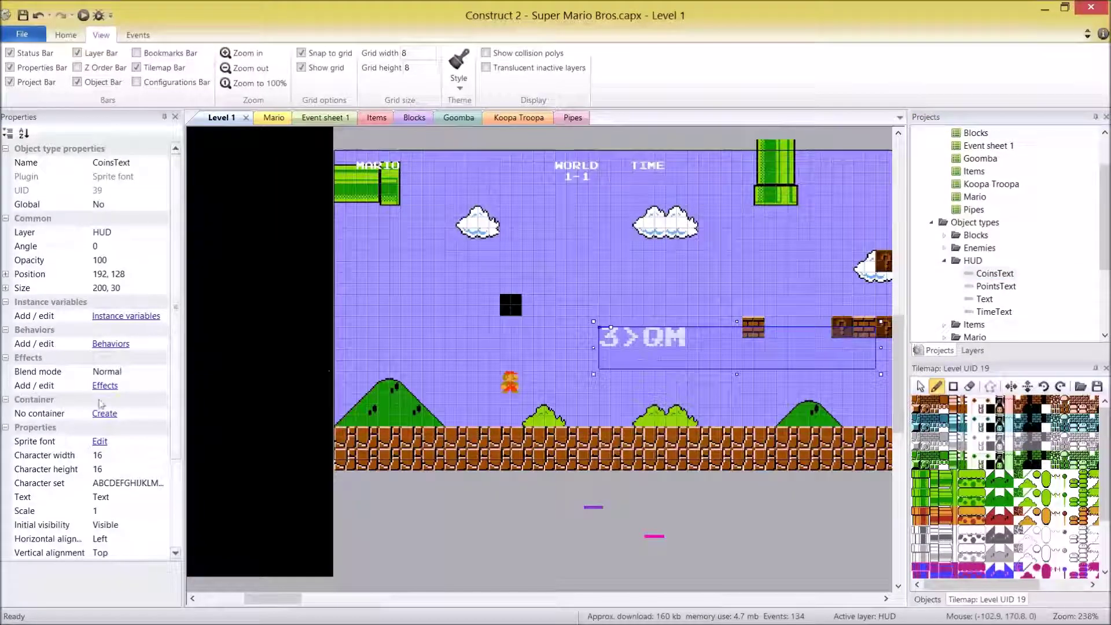
click(137, 484)
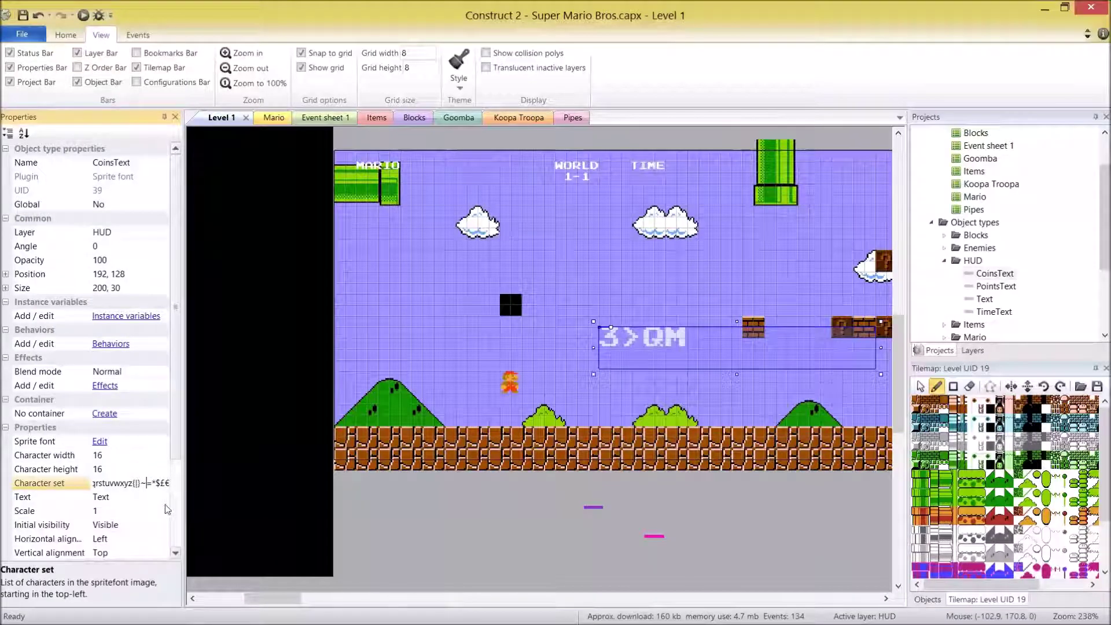
key(Return)
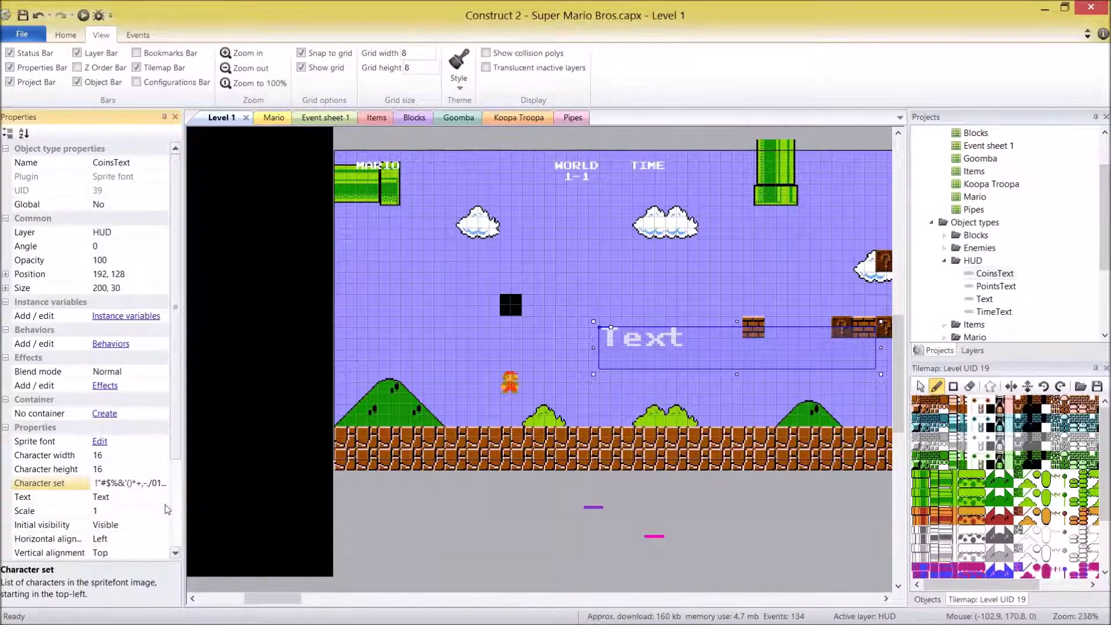
Set the CoinsText scale to 0.4, shrink its box to 32 × 8, and move it to 40, 80
click(134, 510)
text(0.4)
key(Return)
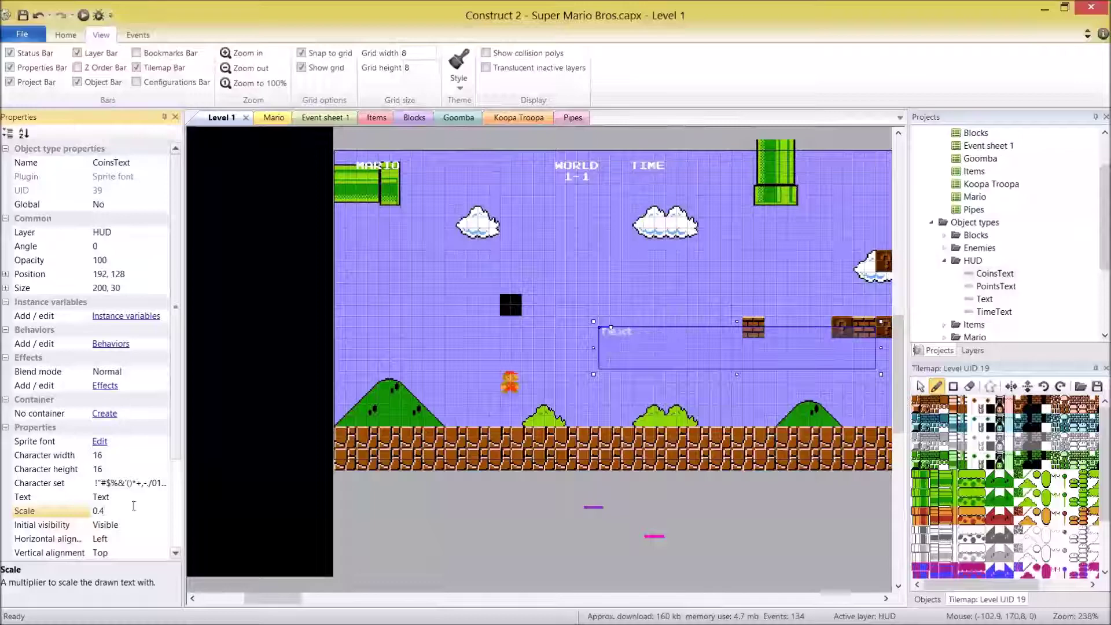
drag(873, 376, 412, 271)
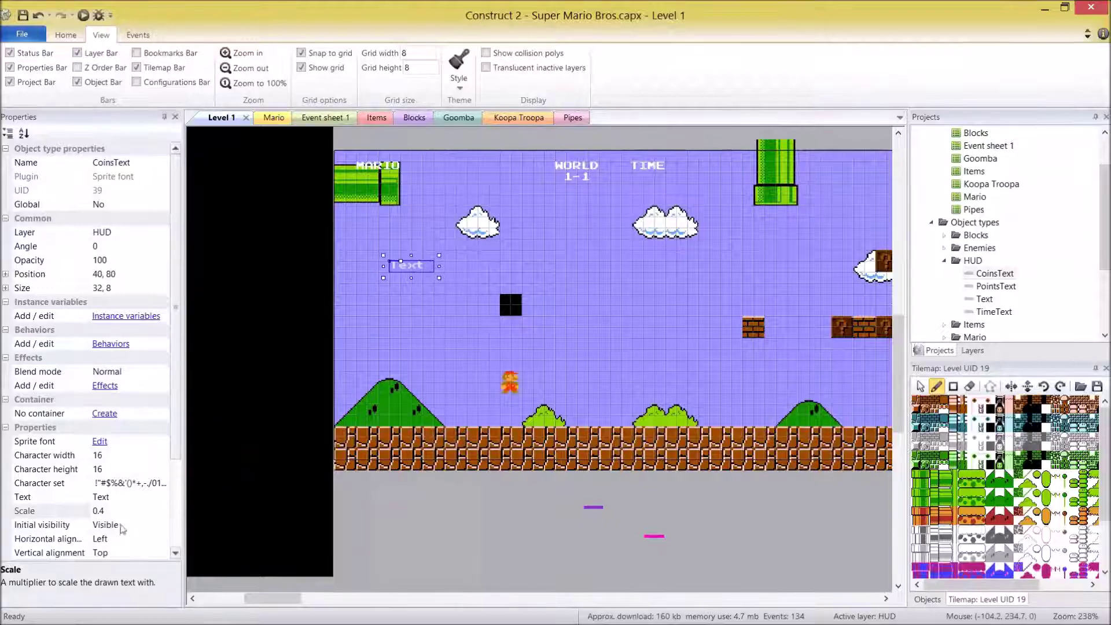
Set the CoinsText text to x00, and fit its box to 24 × 8 at position 96, 16 between MARIO and WORLD
click(102, 496)
text(x)
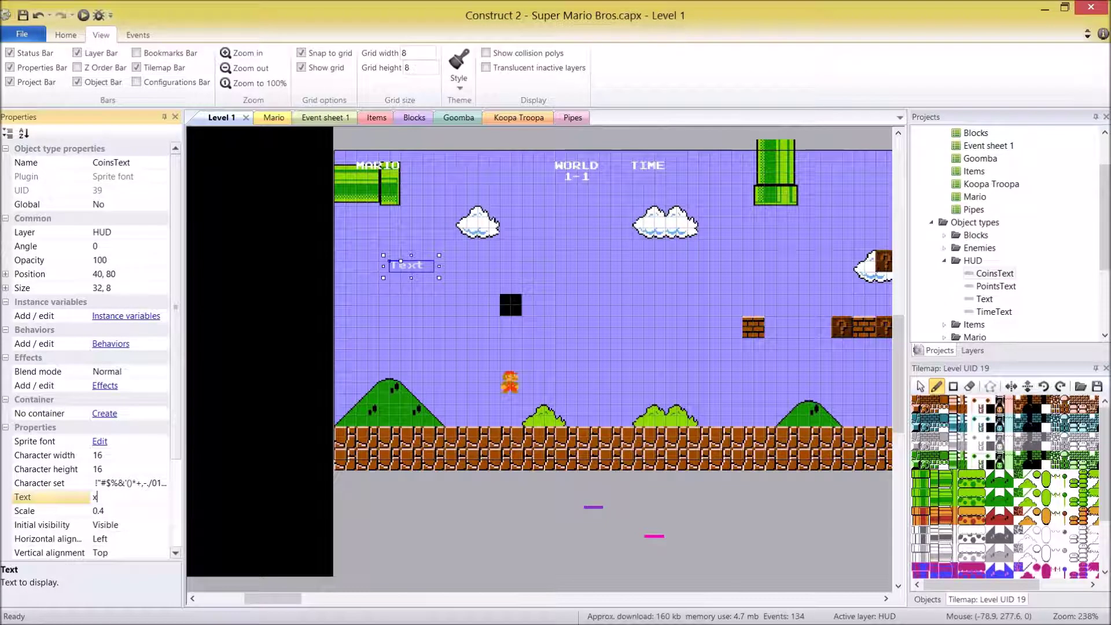
text(00)
drag(439, 265, 483, 178)
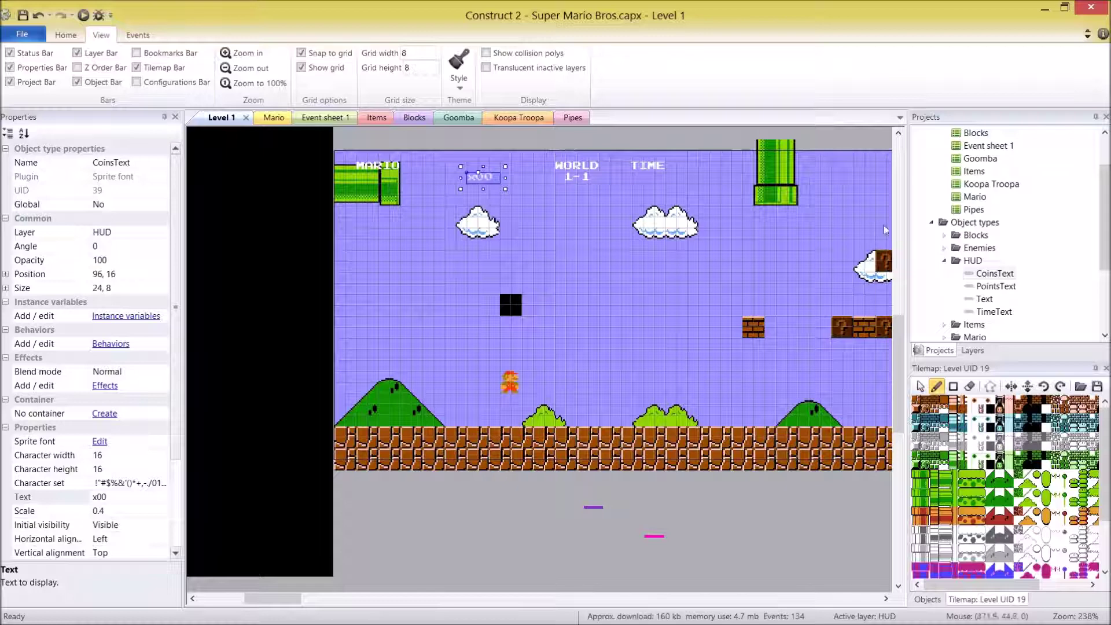
Place PointsText in the level at about 168, 120, replace its character set with the custom font's order, and set its scale to 0.4
drag(995, 286, 568, 316)
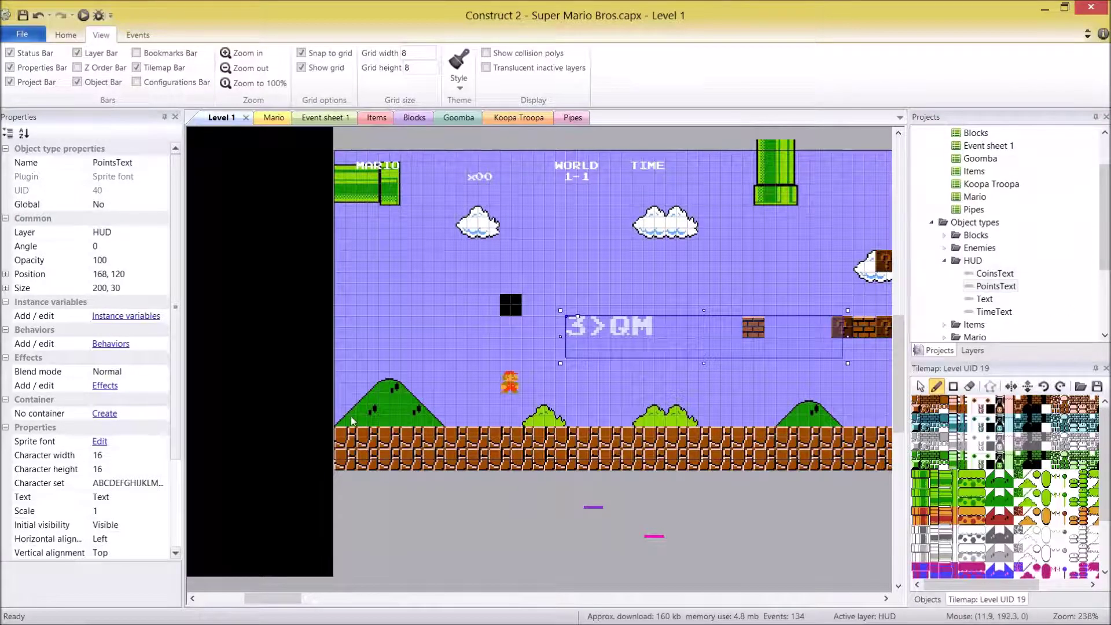
click(124, 483)
click(119, 512)
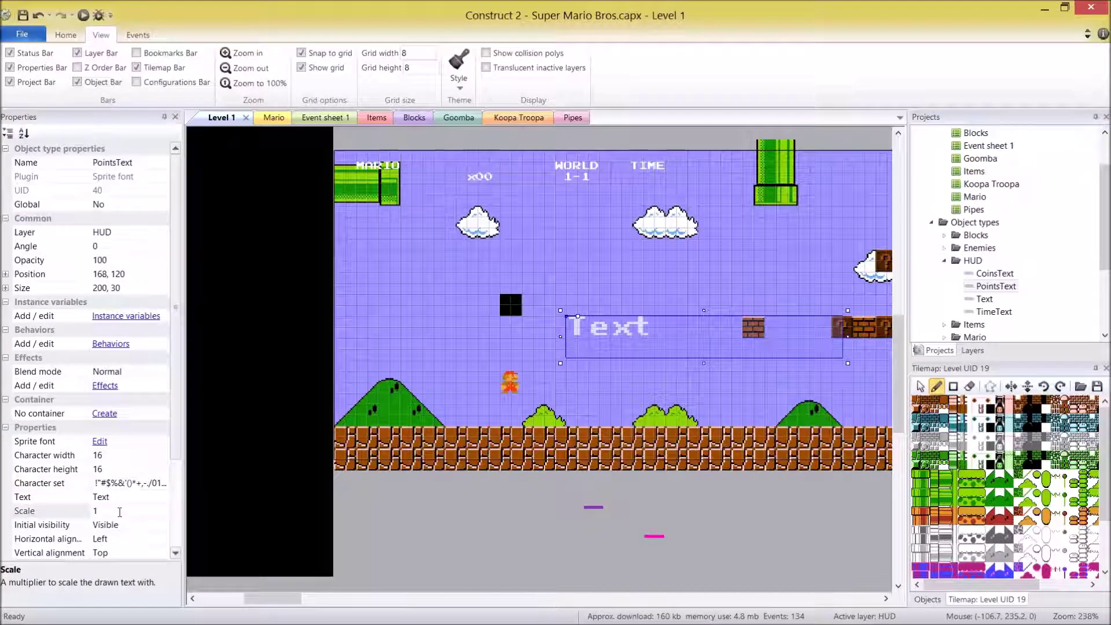
text(0.4)
key(Return)
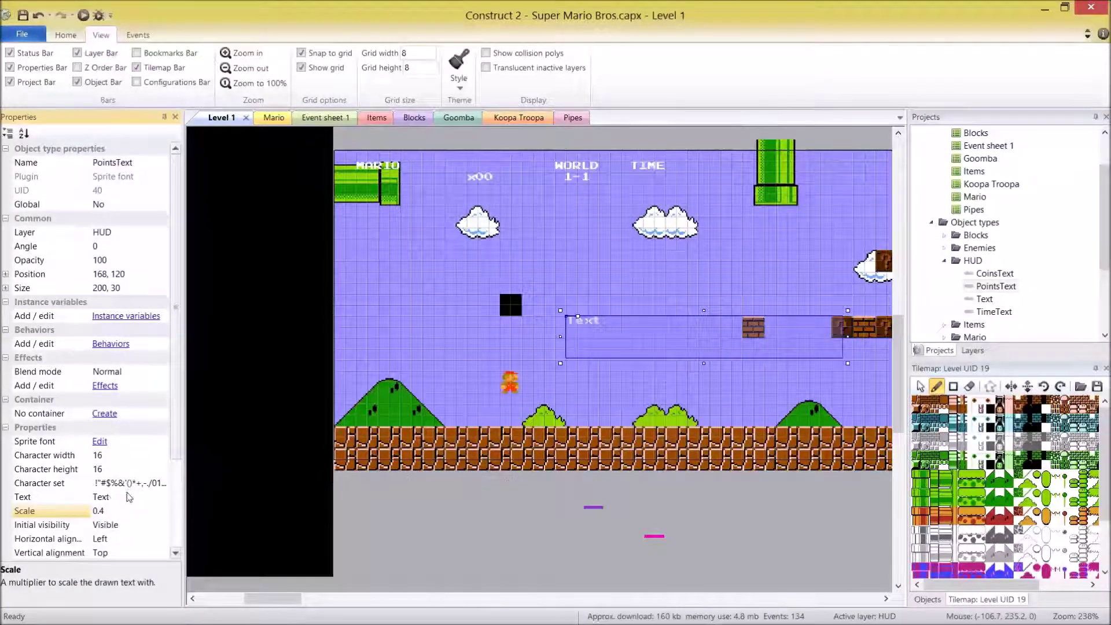
Set the PointsText text to 000000, and fit its box to 40 × 8 at position 16, 16 beneath MARIO
click(101, 497)
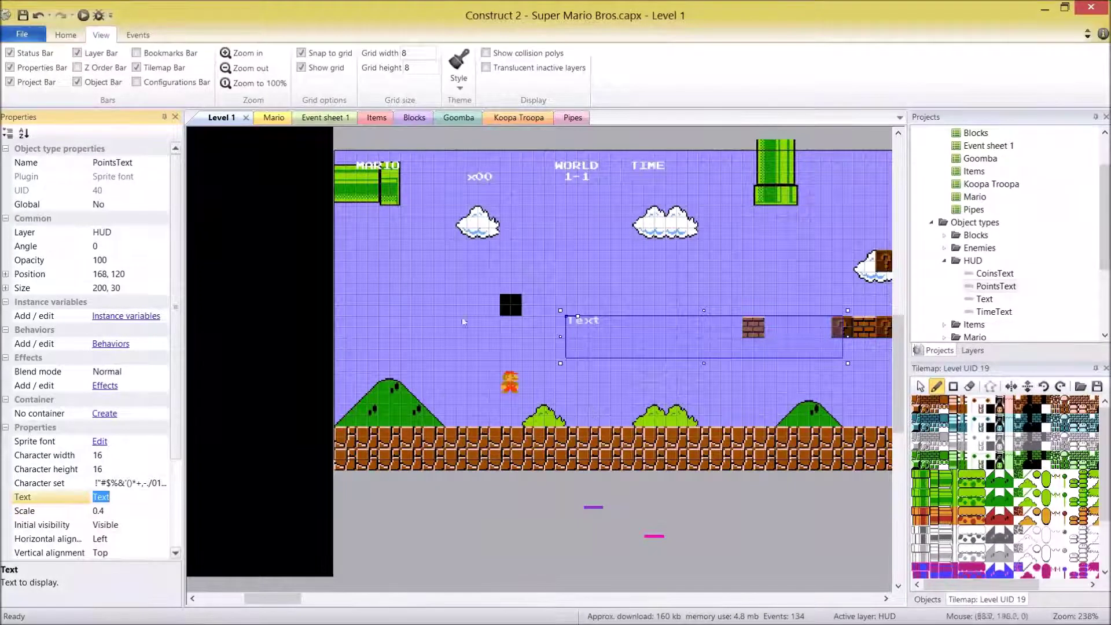
text(0)
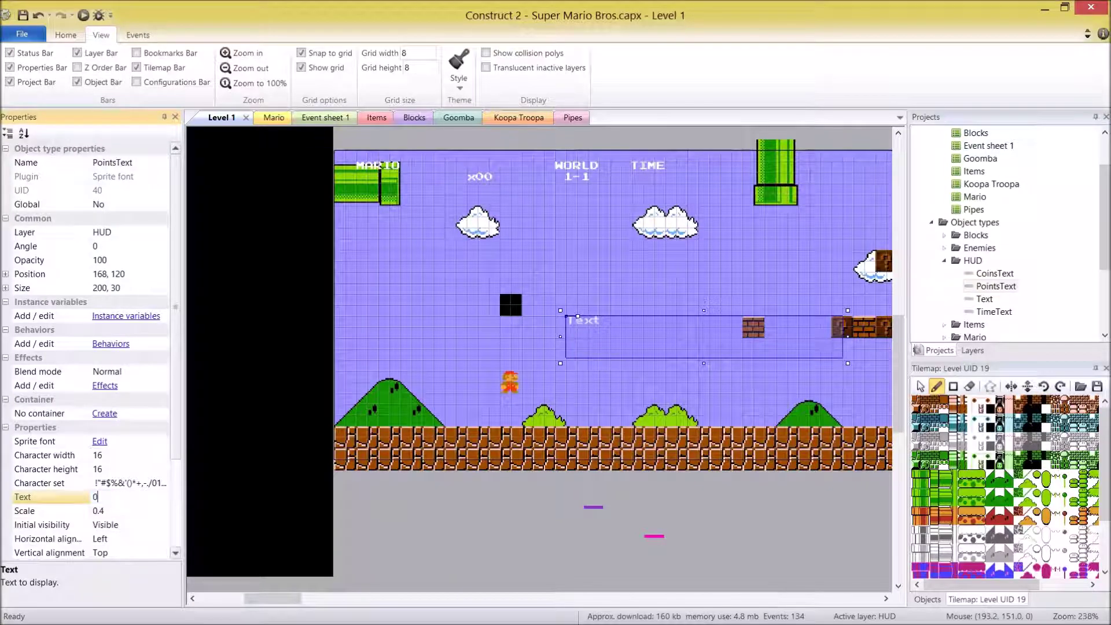
text(00000)
key(Return)
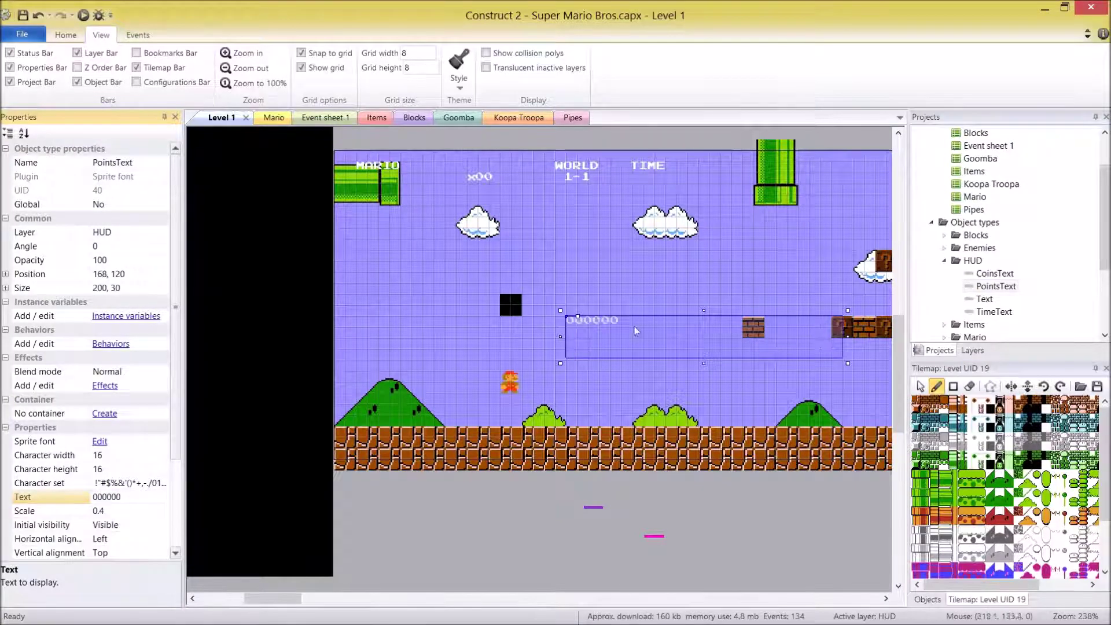
drag(848, 364, 403, 178)
click(612, 329)
click(430, 141)
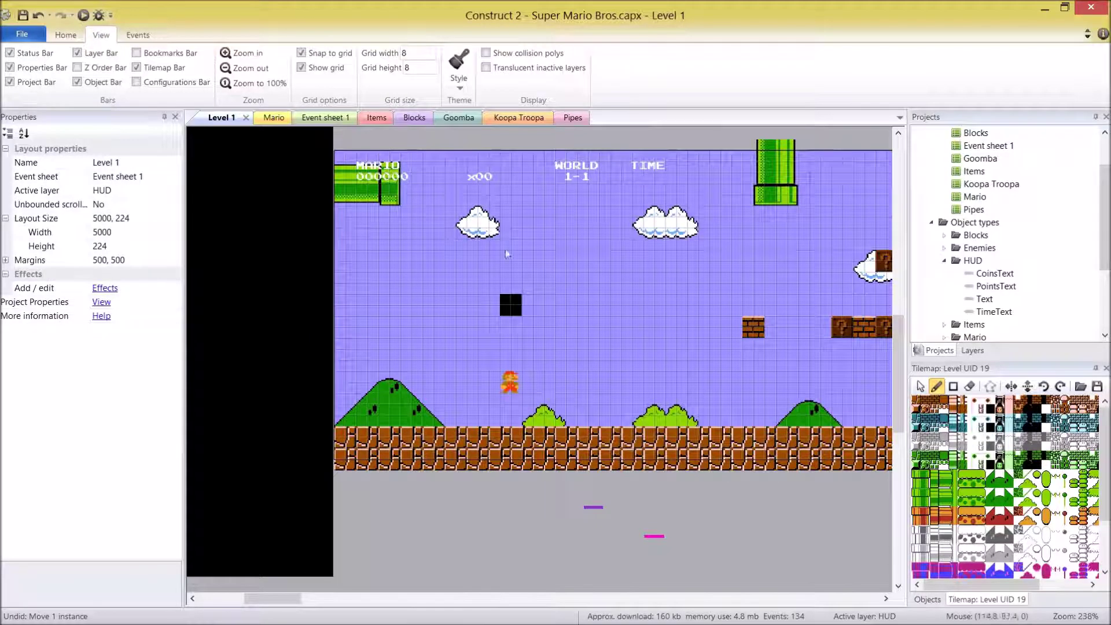
Place TimeText in the level at about 96, 112, replace its character set with the custom font's order, and set its scale to 0.4
drag(994, 311, 466, 306)
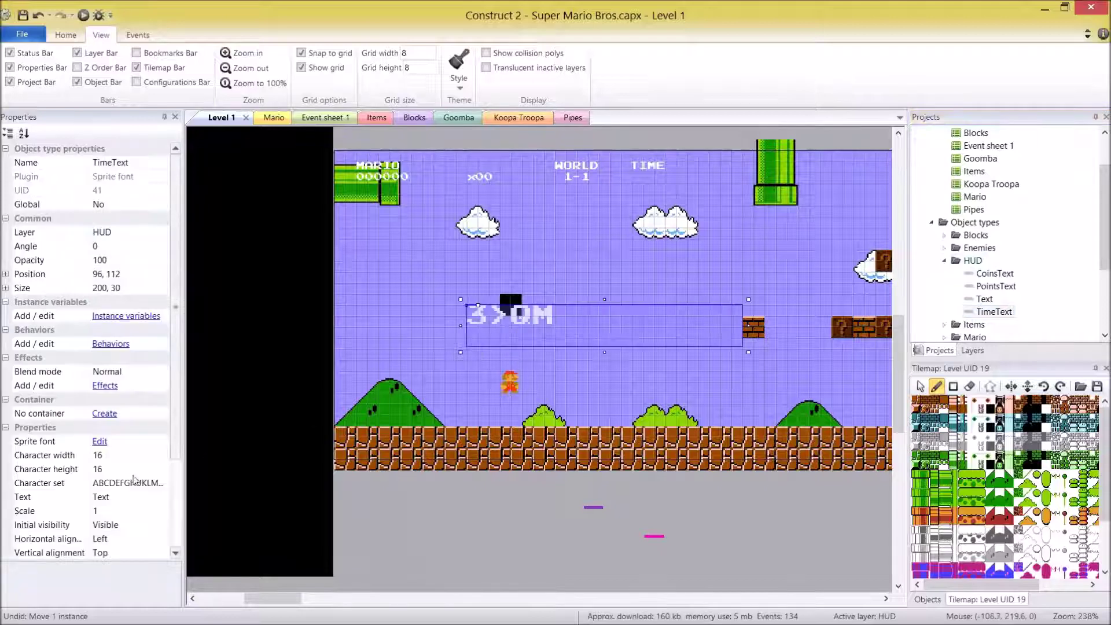
click(133, 479)
key(ctrl+v)
click(121, 509)
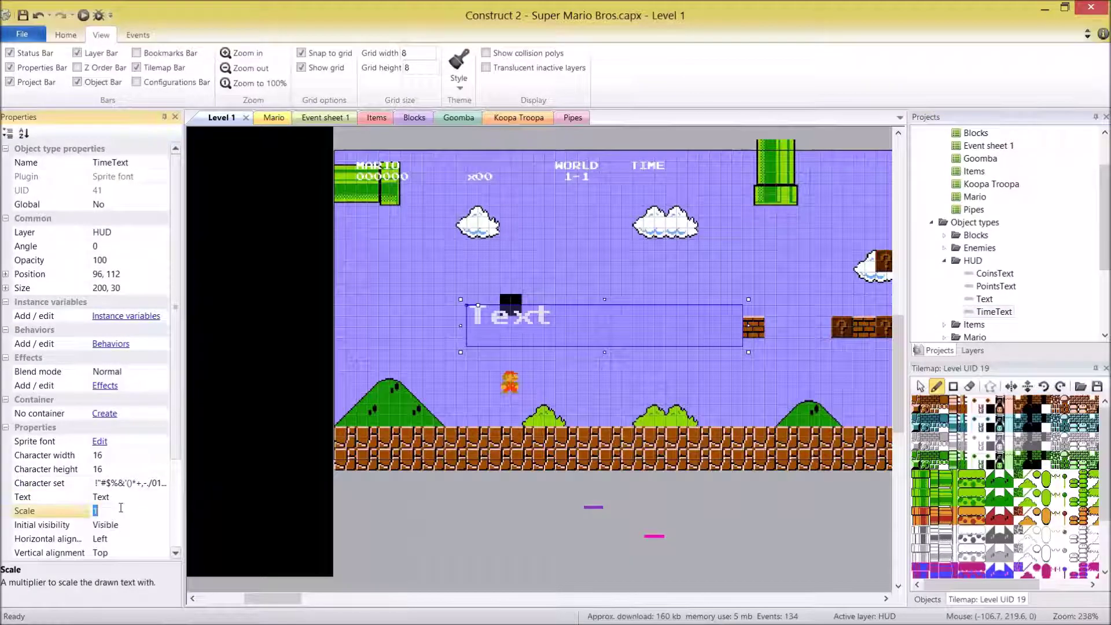
text(0.4)
key(Return)
Set the TimeText text to 400 and its horizontal alignment to Right
click(118, 495)
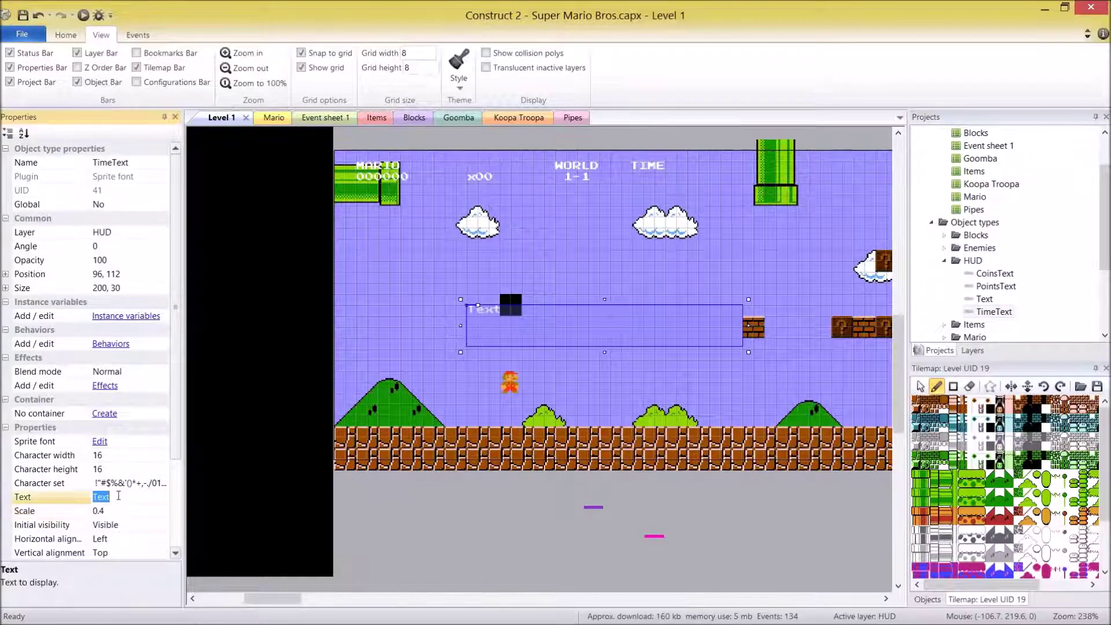
text(400)
key(Return)
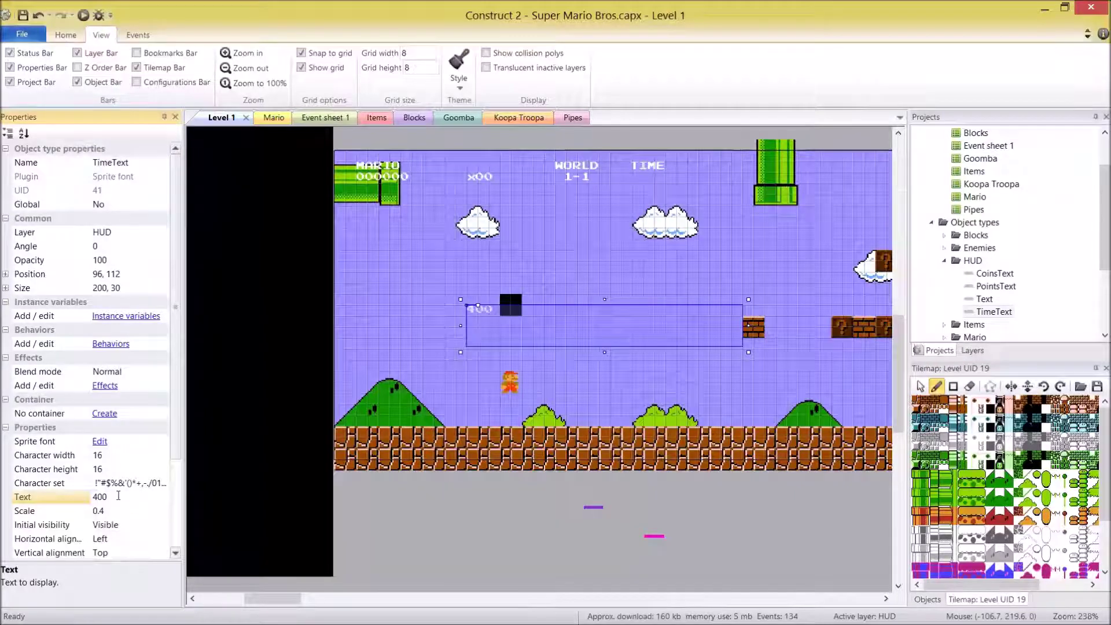
scroll(178, 449, down, 3)
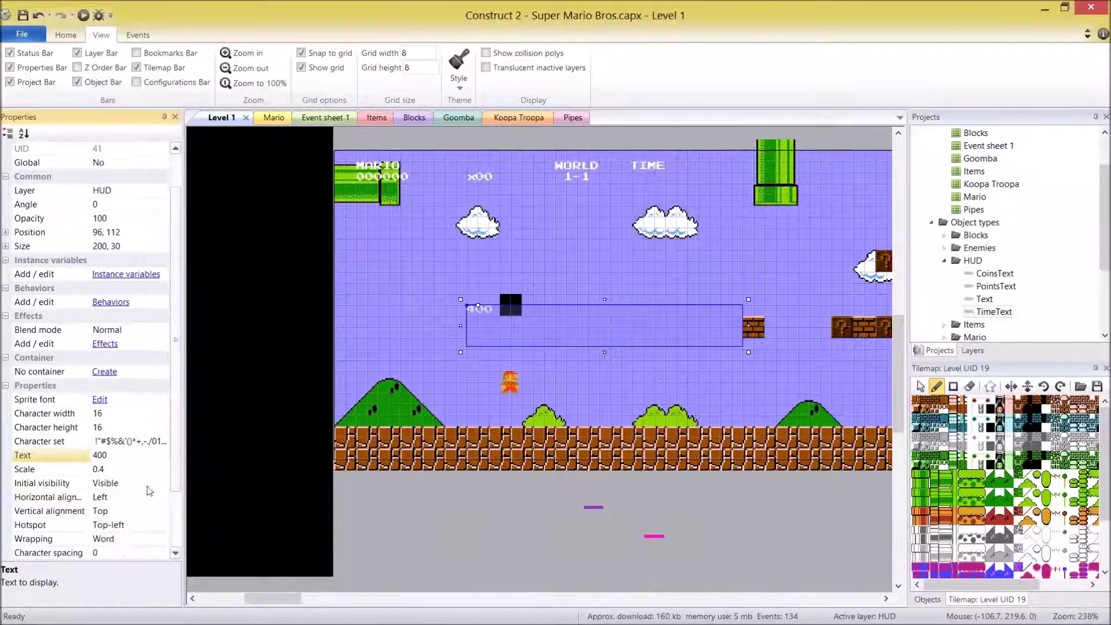
click(133, 496)
click(161, 496)
click(147, 534)
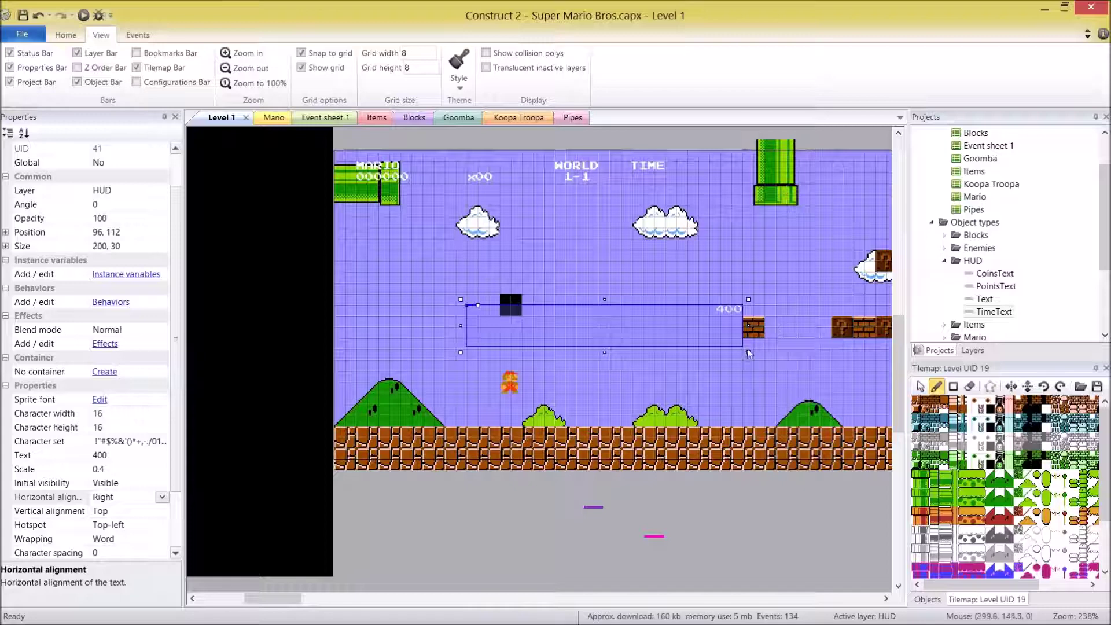
Shrink the TimeText box to fit its digits and move it directly beneath the TIME label
drag(747, 351, 655, 188)
click(664, 181)
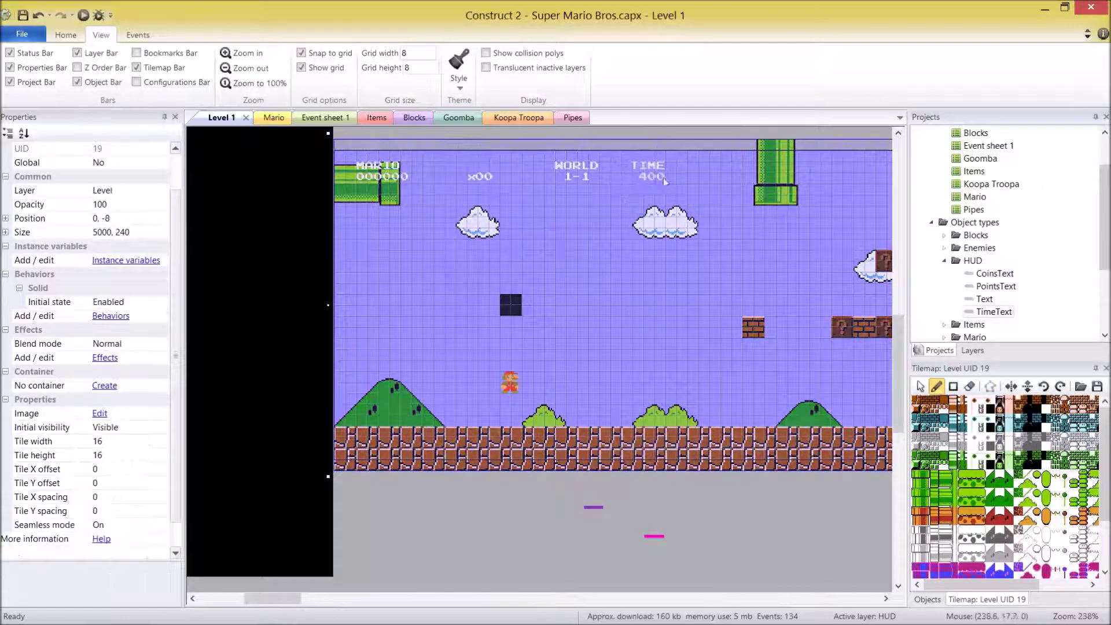
click(663, 248)
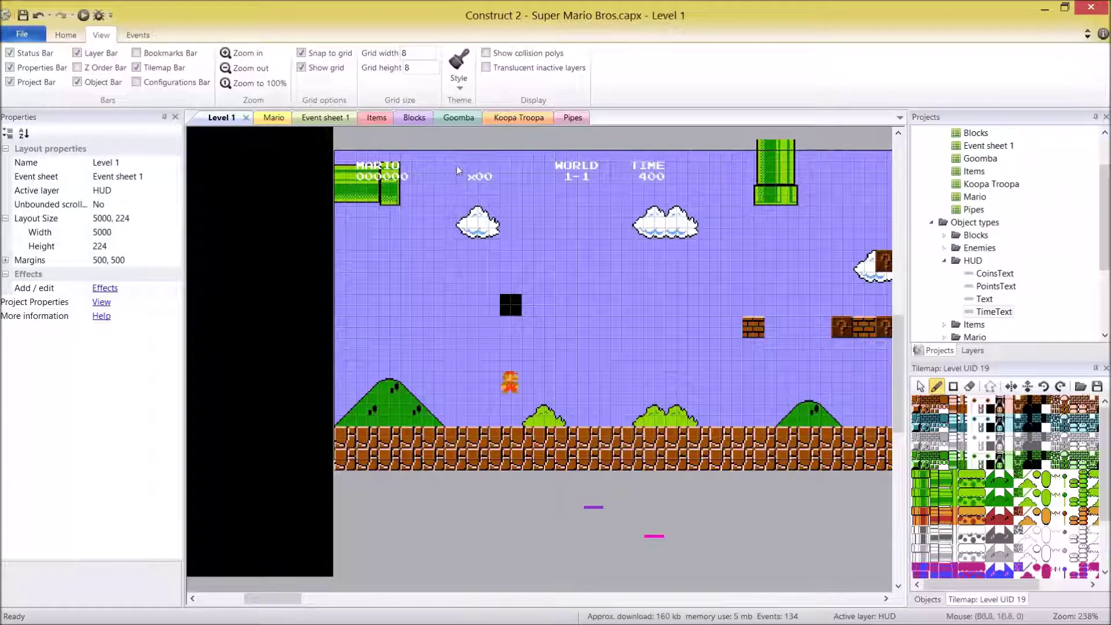
click(486, 178)
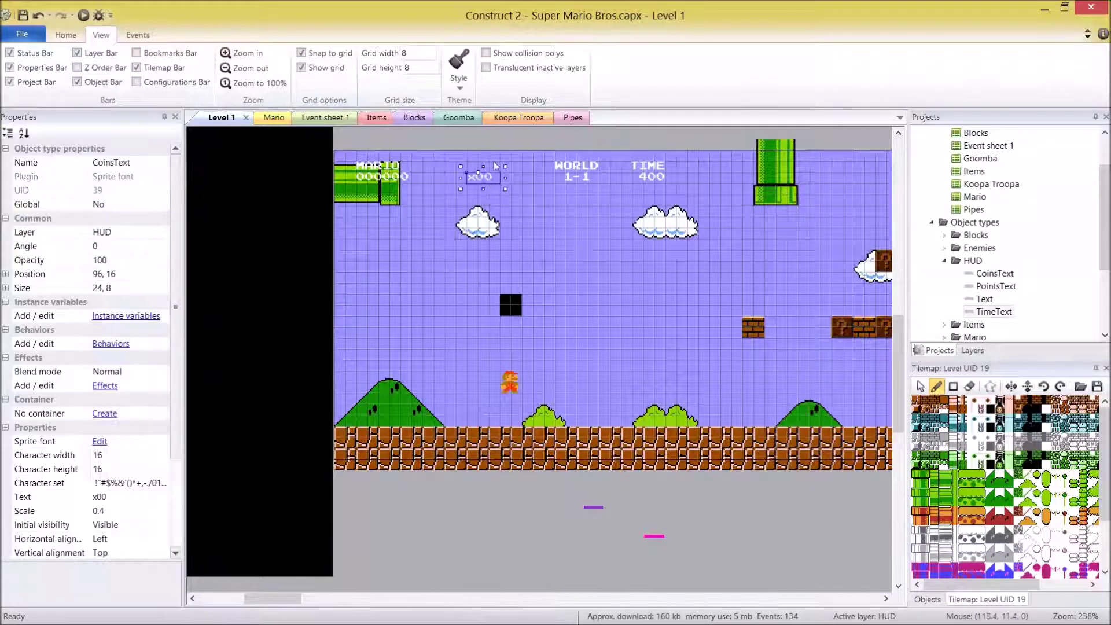
click(504, 134)
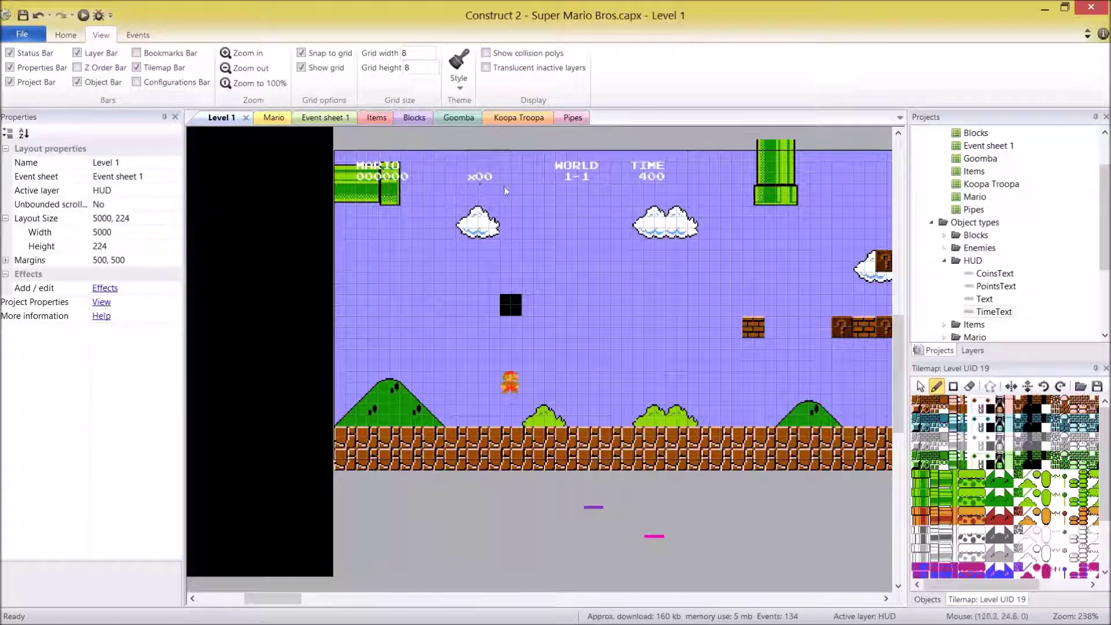
Clone the Coin object type from the Items folder and name the clone HUDCoin
scroll(1018, 260, down, 2)
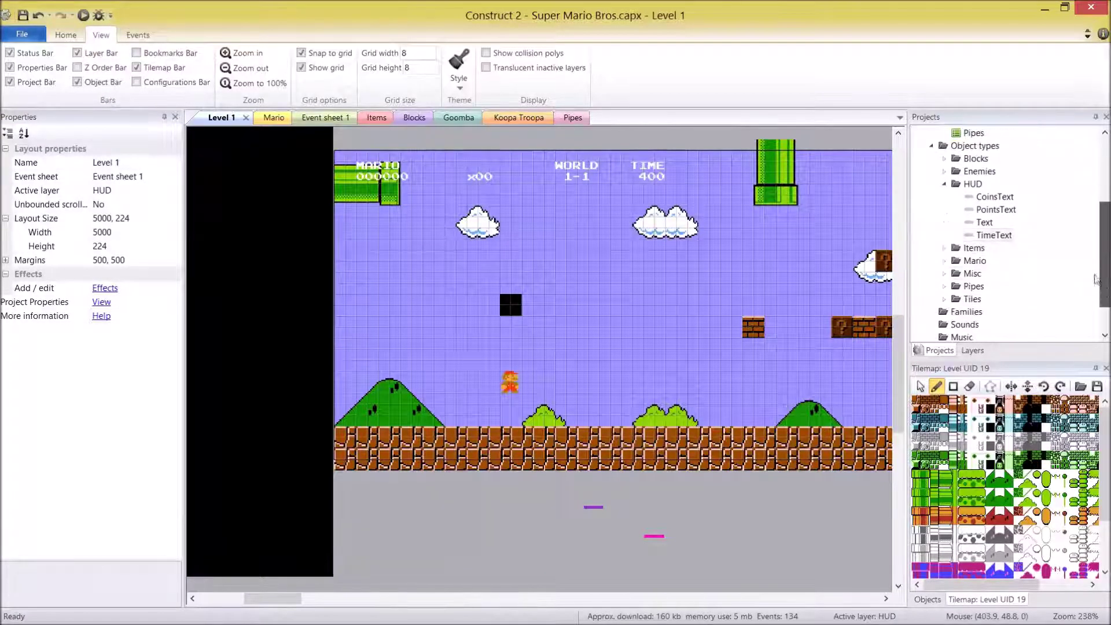
click(944, 247)
click(988, 261)
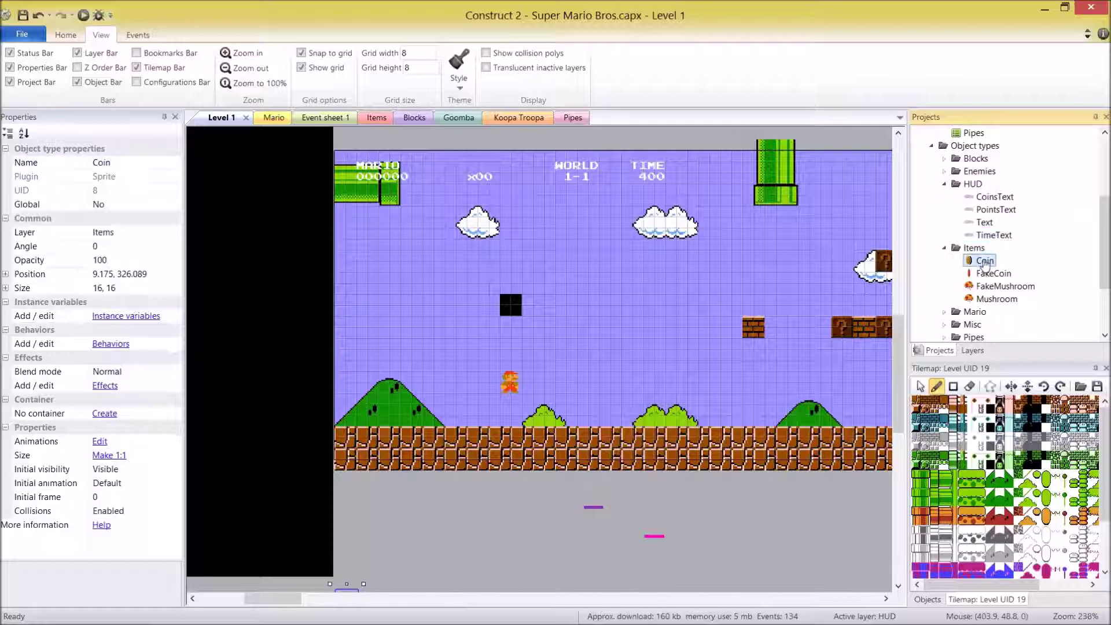
right_click(994, 262)
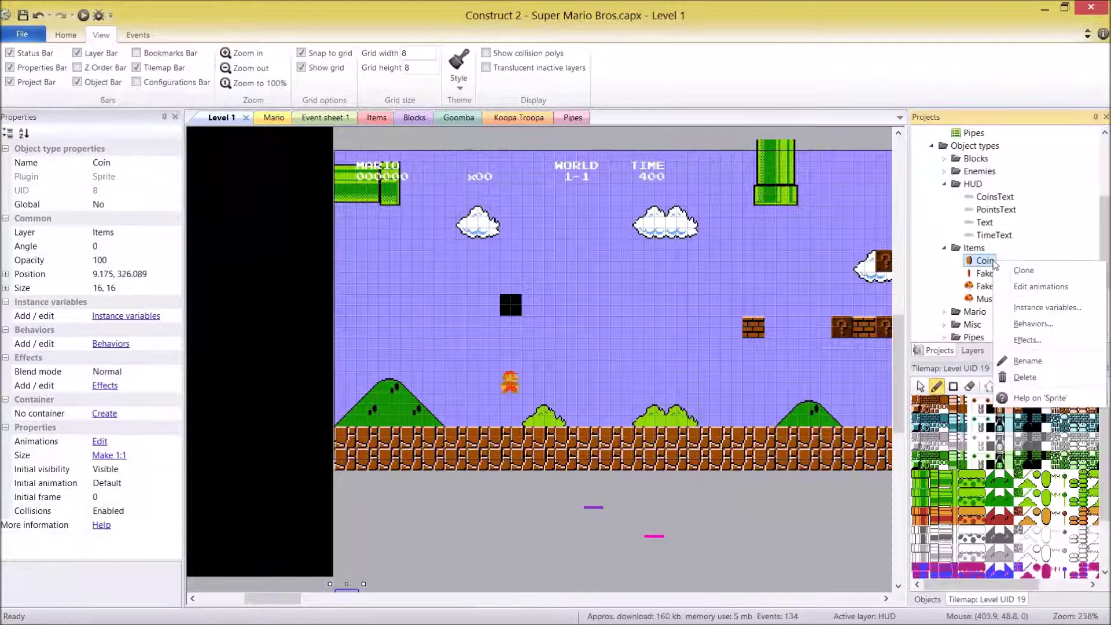
click(993, 276)
click(991, 278)
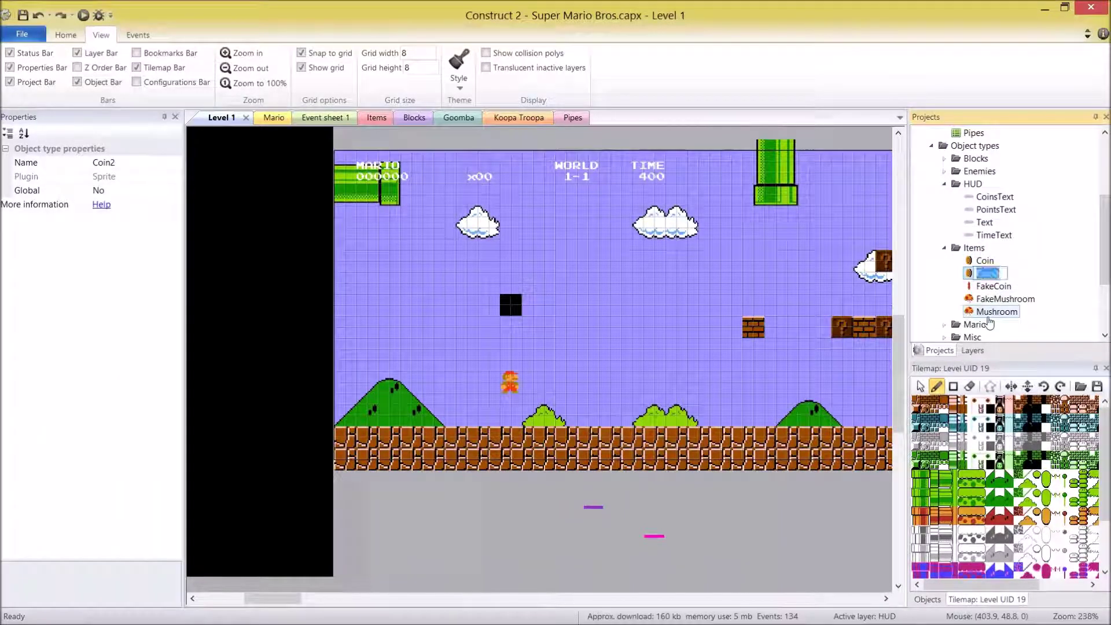
text(HUDCoin)
key(Return)
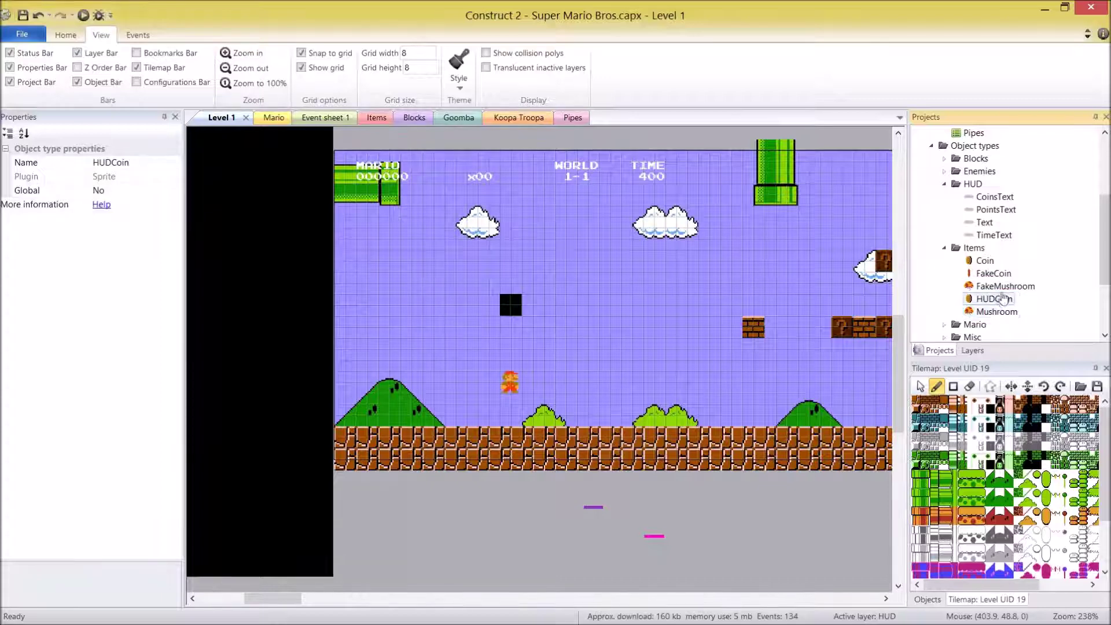
Move HUDCoin into the HUD folder and place it at 8 × 8 just before x00, off-grid at about 92.6, 18.9, keeping grid snapping enabled
drag(969, 191, 457, 177)
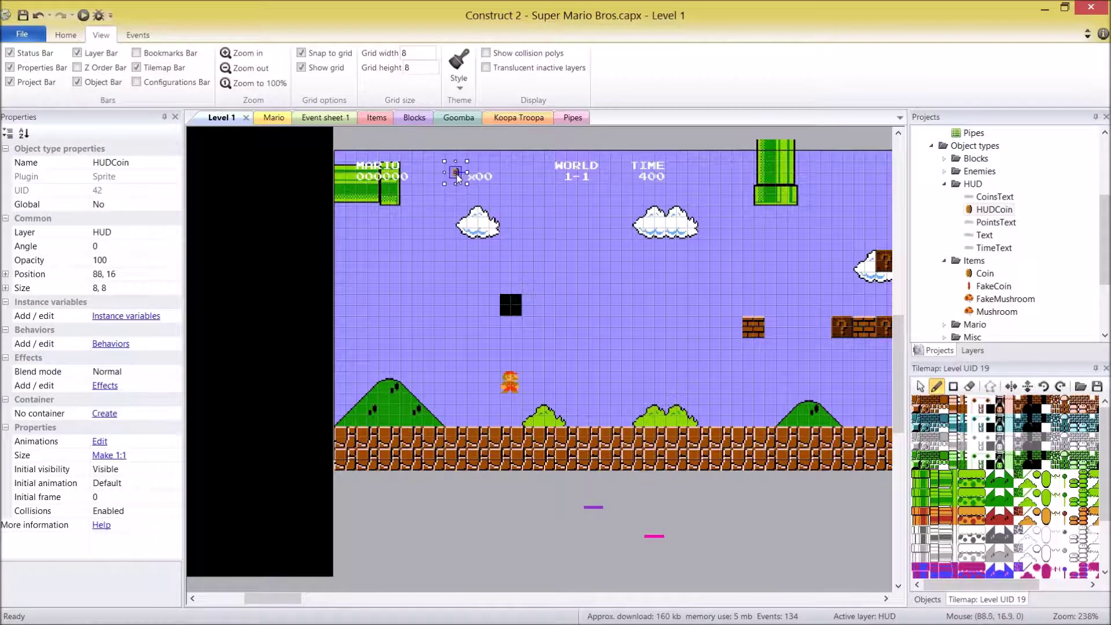
click(325, 53)
drag(461, 182, 467, 186)
click(301, 52)
click(506, 140)
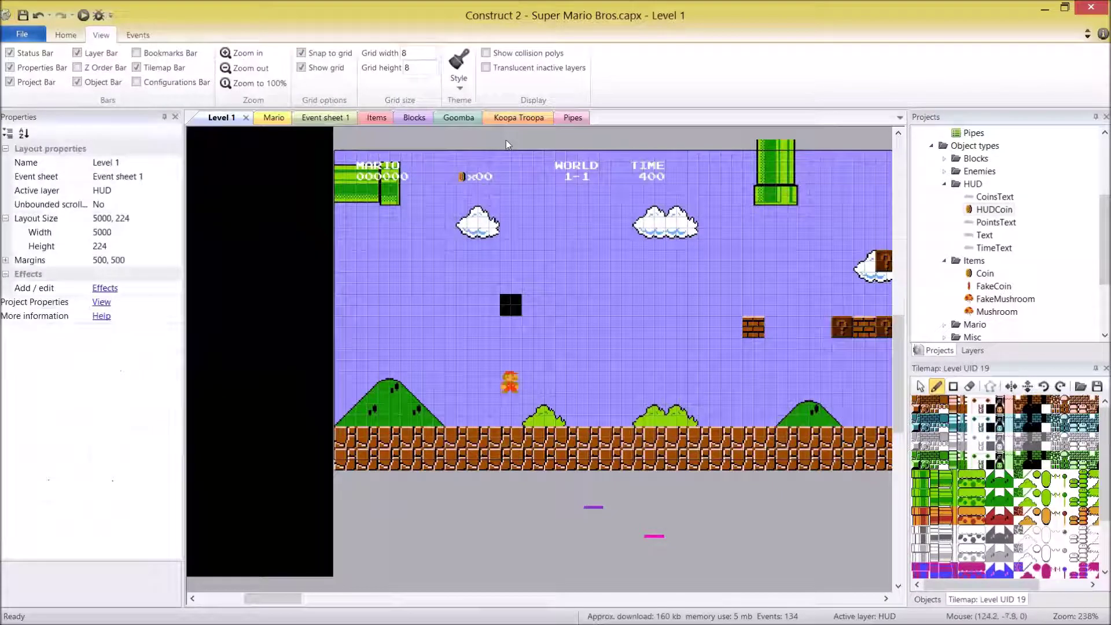
click(461, 180)
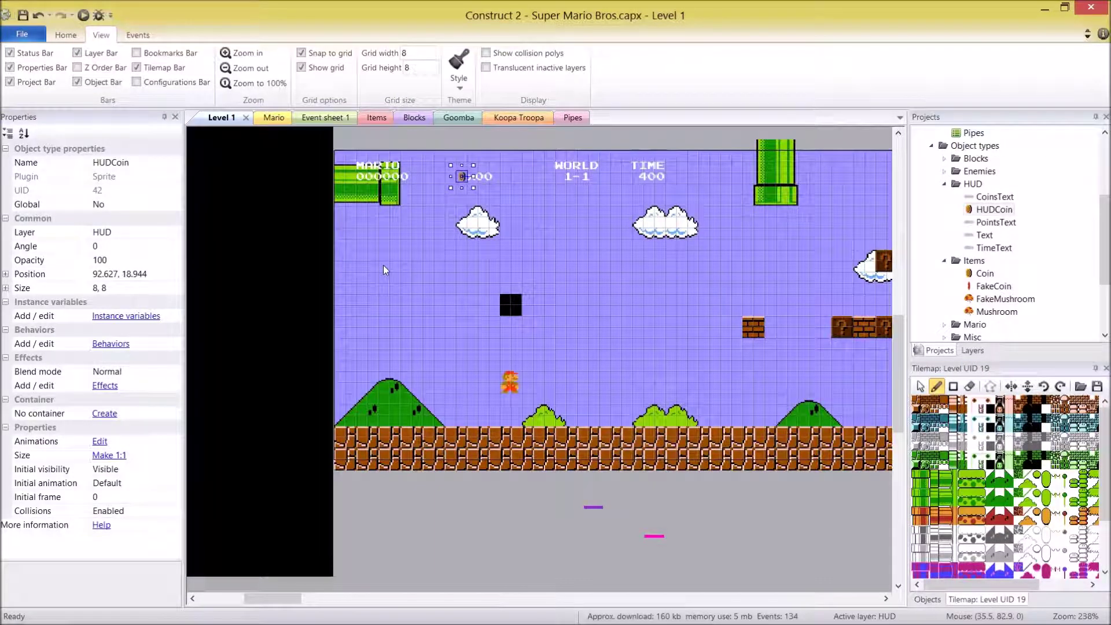
click(461, 144)
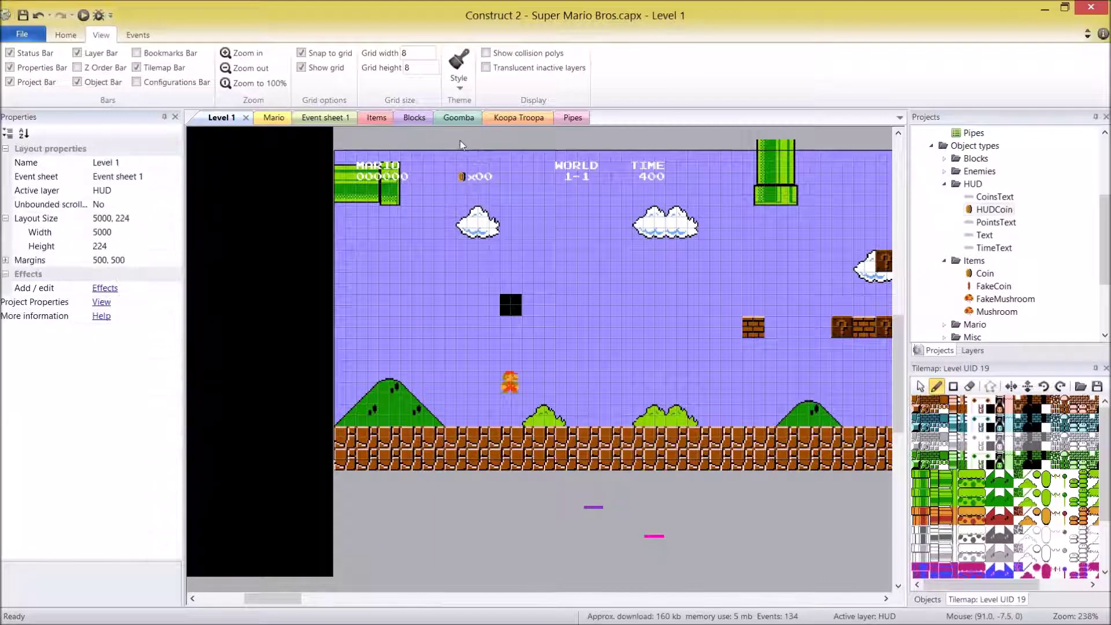
click(463, 177)
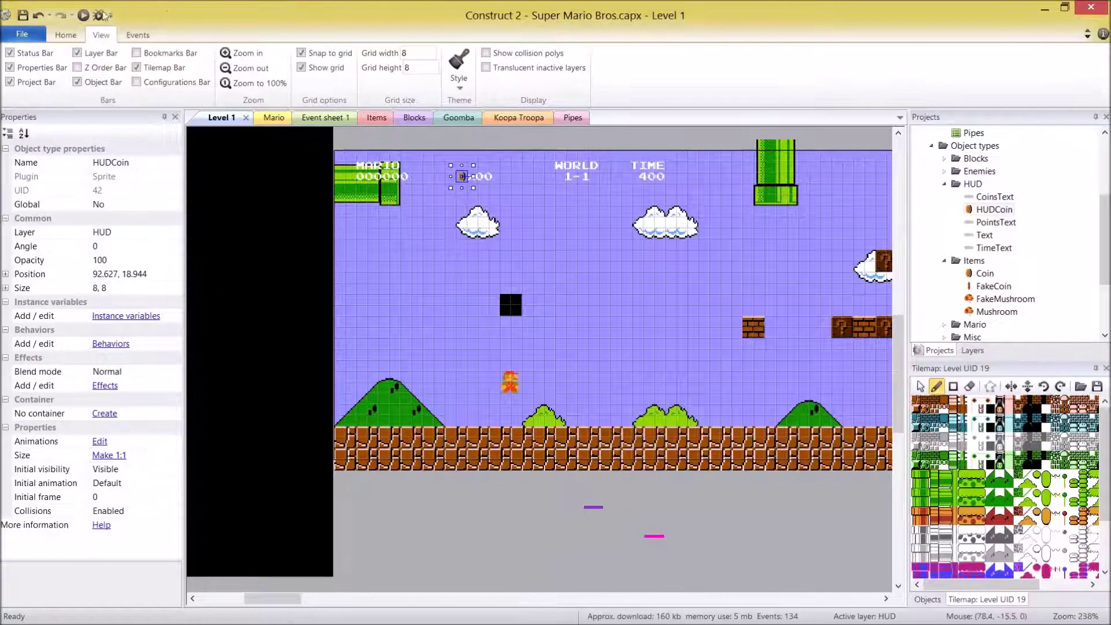
Run the layout in the browser and move Mario through the level with jumps to check the HUD during scrolling
click(86, 16)
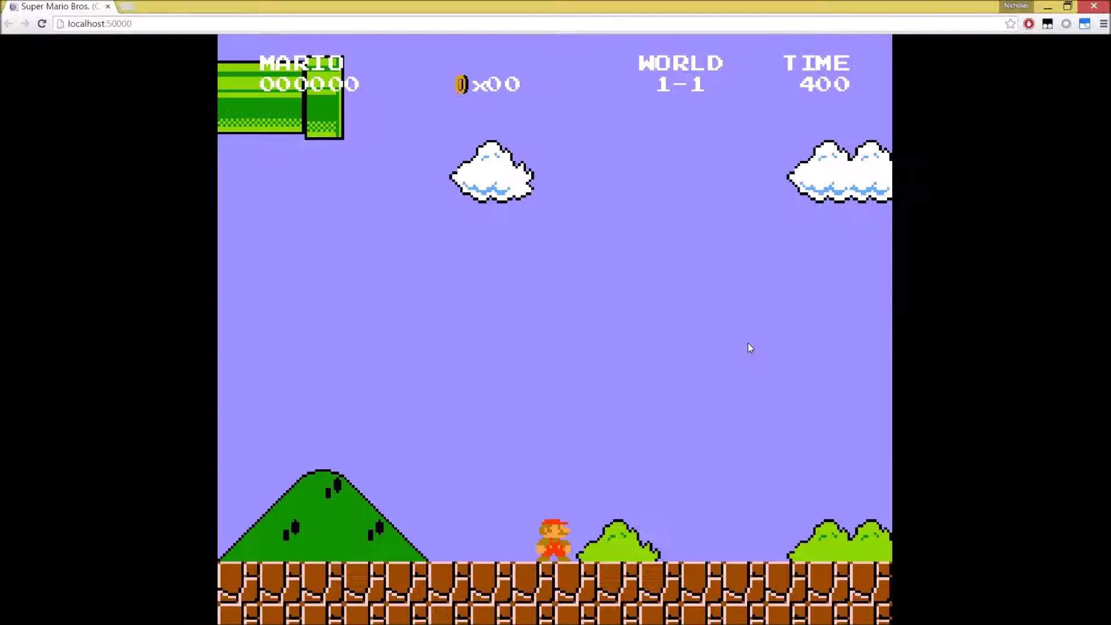
key(Right)
key(Up)
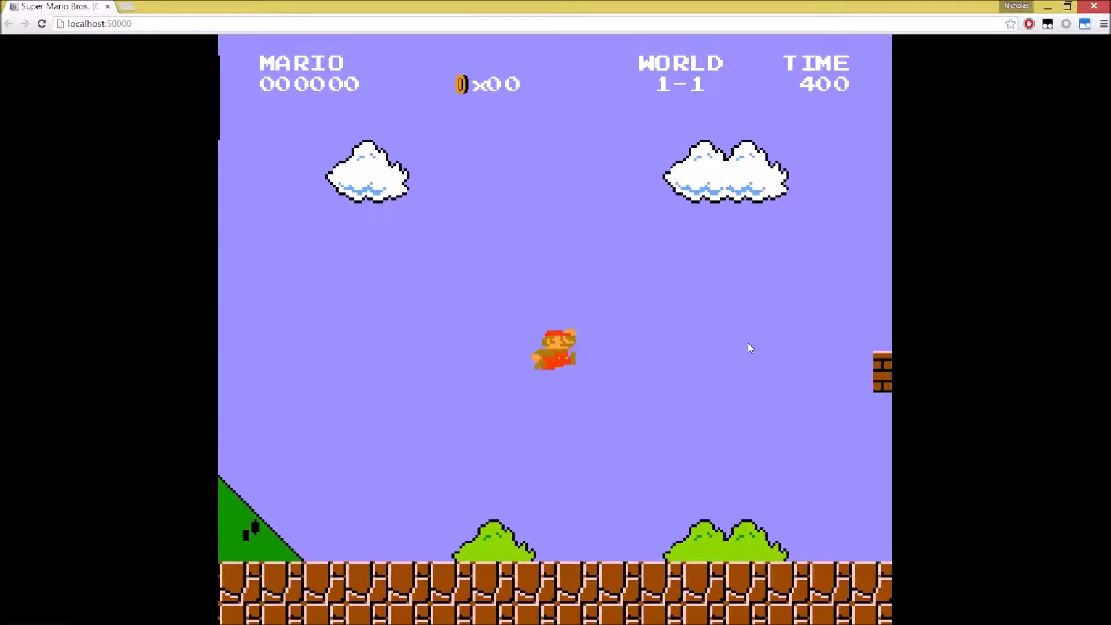
key(Up)
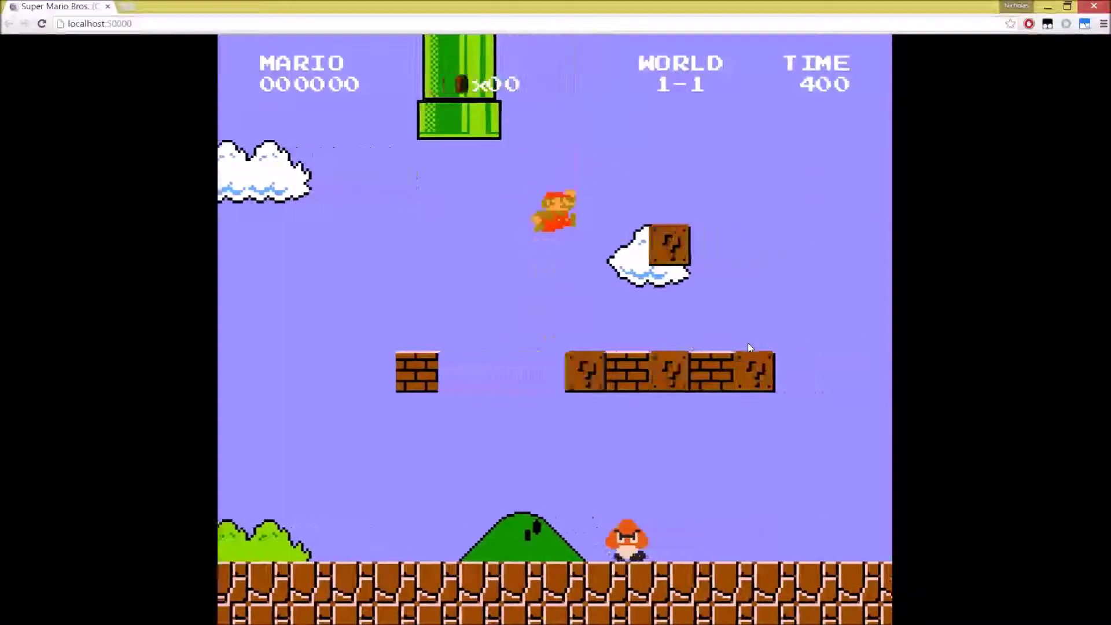
key(Up)
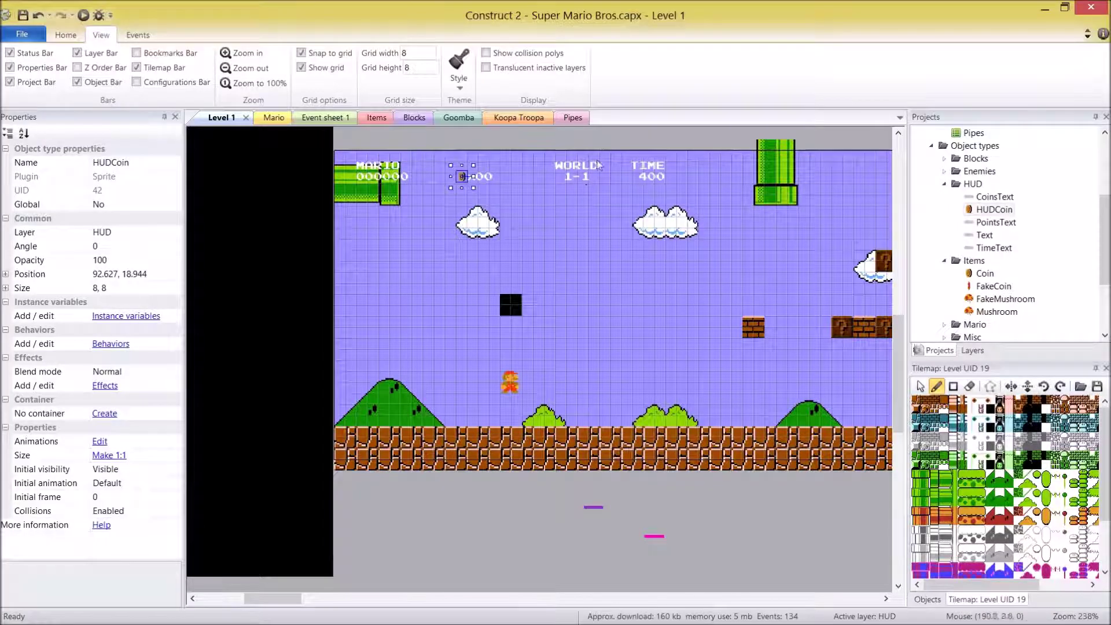
click(602, 169)
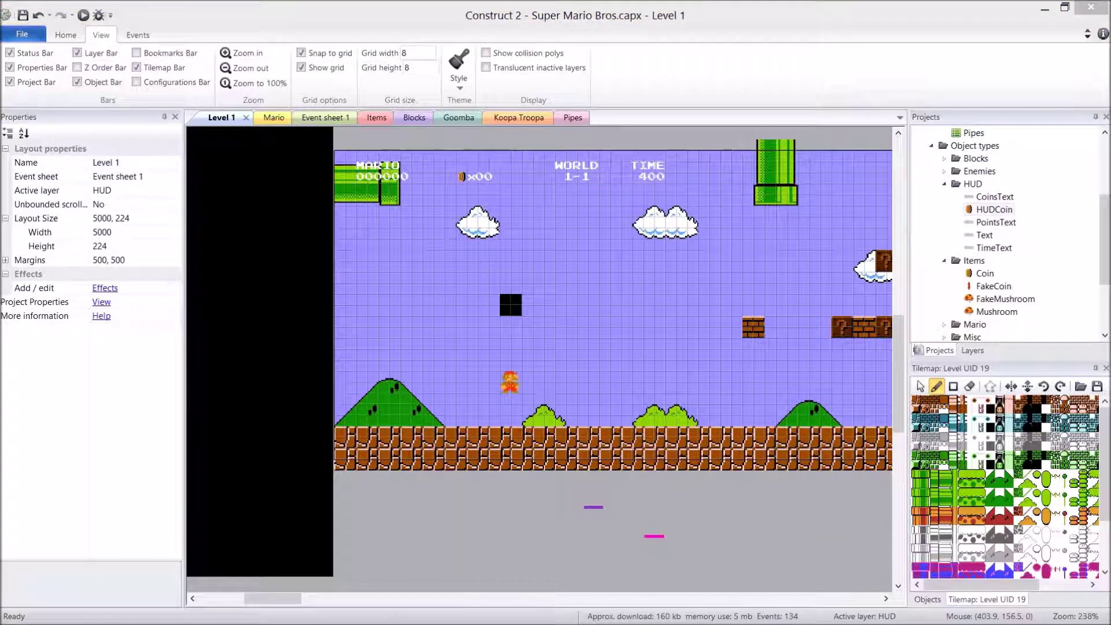
click(407, 179)
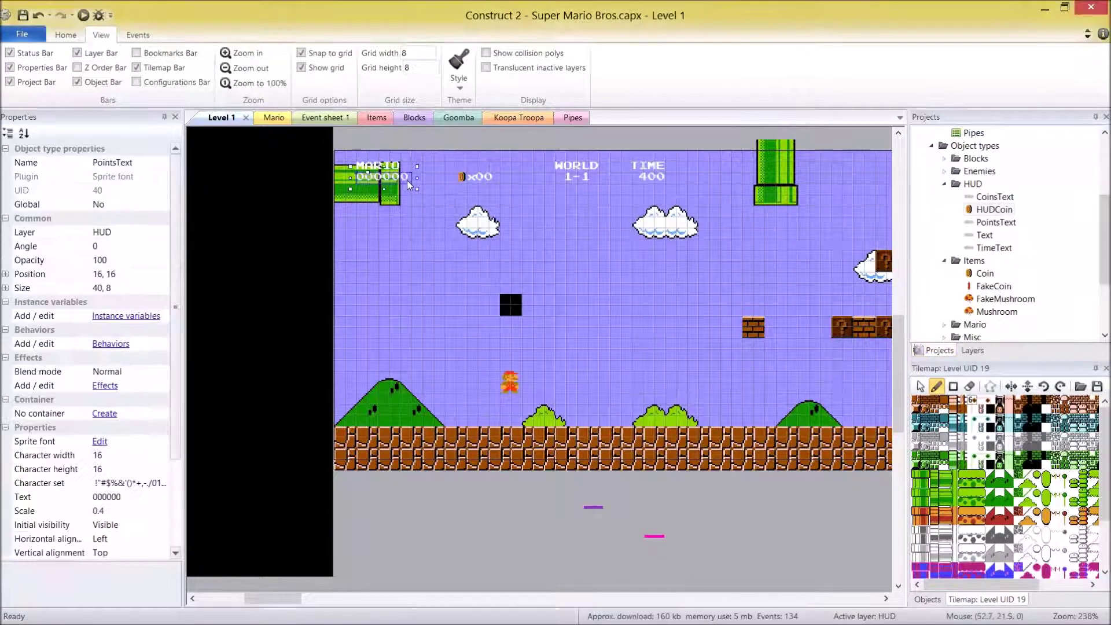
click(483, 179)
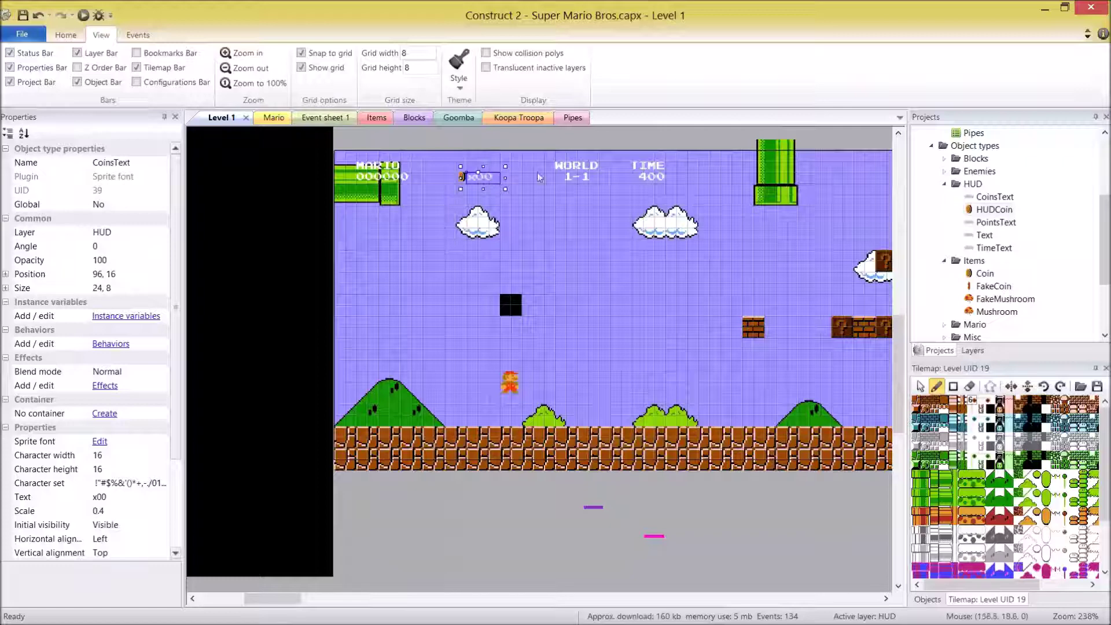
click(585, 130)
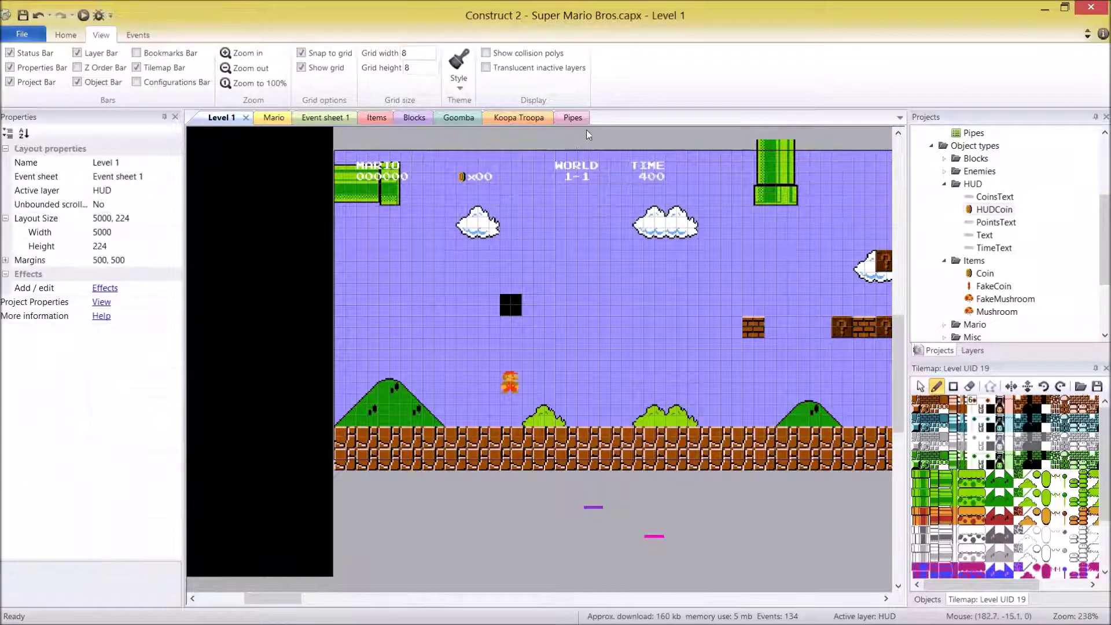
Add a new event sheet to the project and name it World
click(1098, 249)
scroll(996, 169, up, 4)
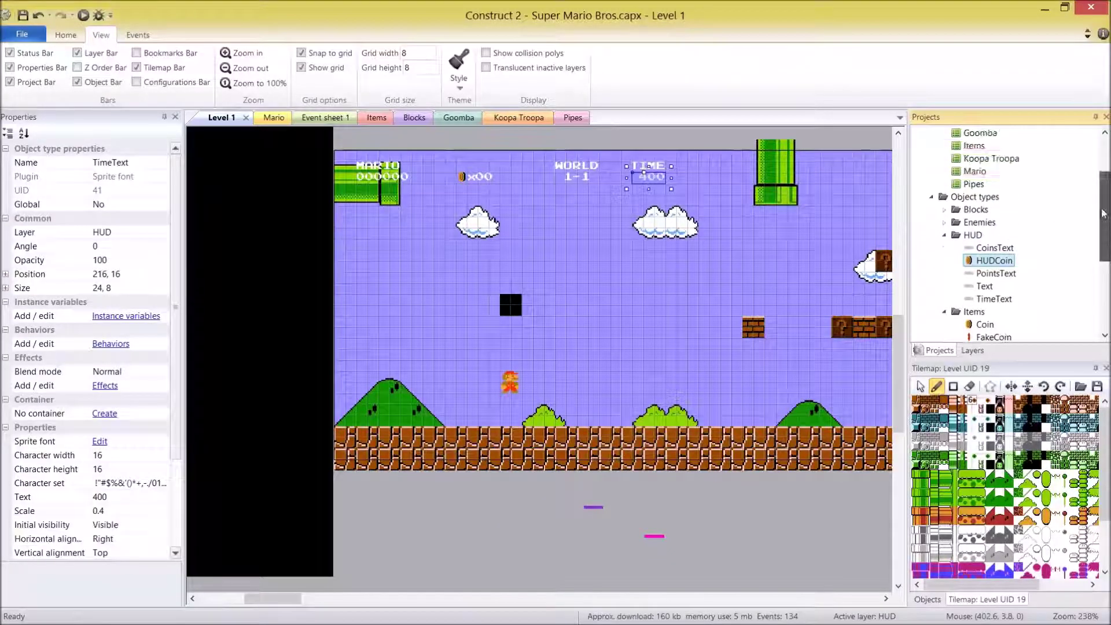
right_click(996, 168)
click(1044, 177)
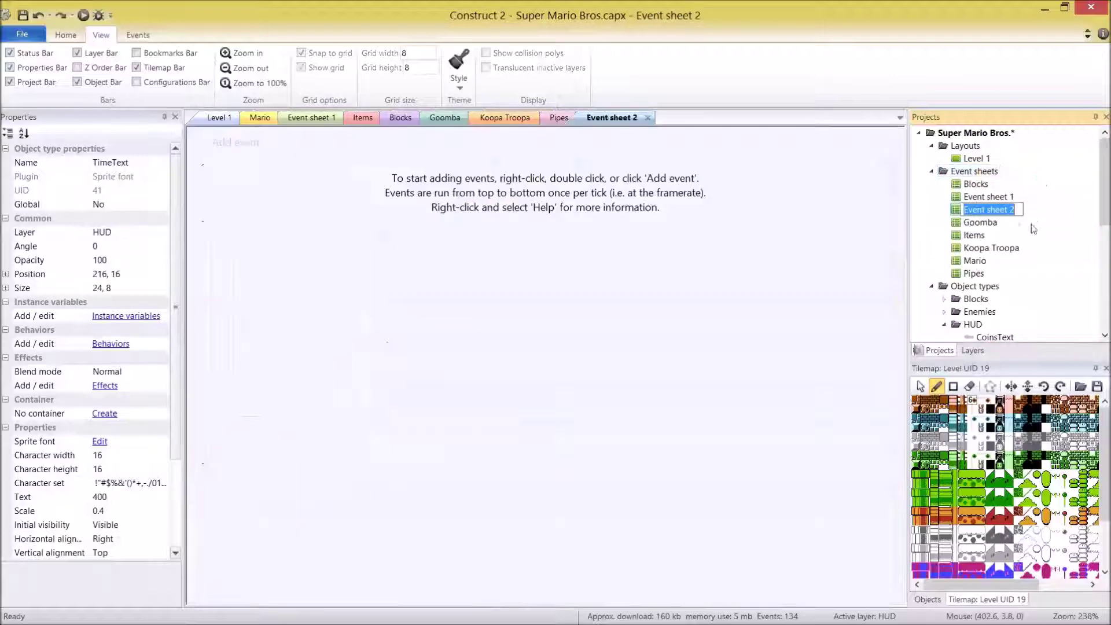
text(World)
key(Return)
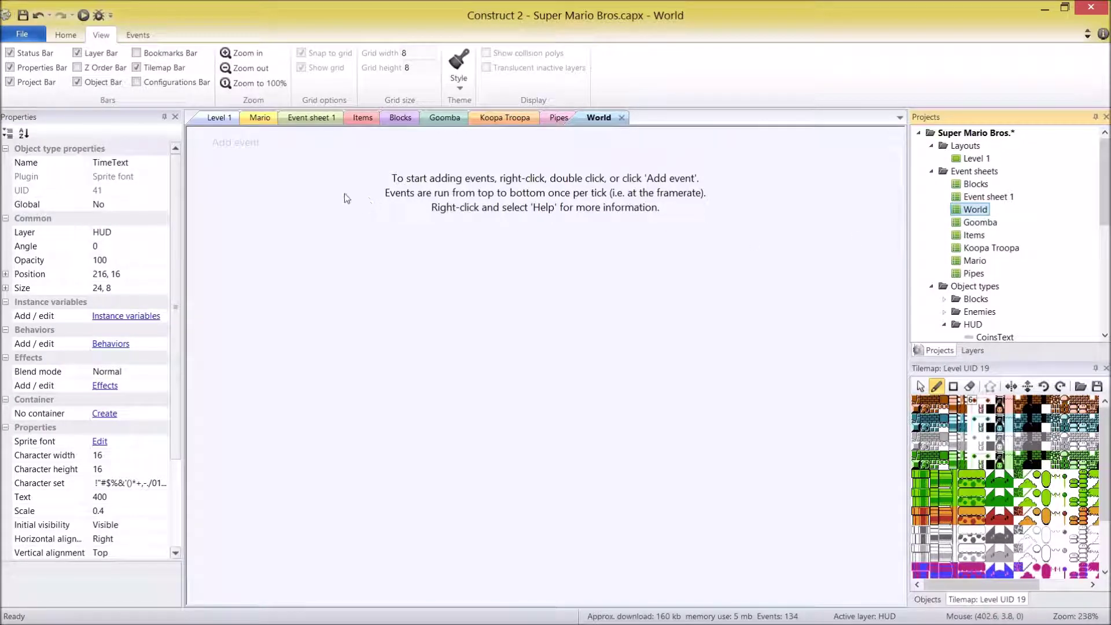
Include the World event sheet in Event sheet 1
click(312, 117)
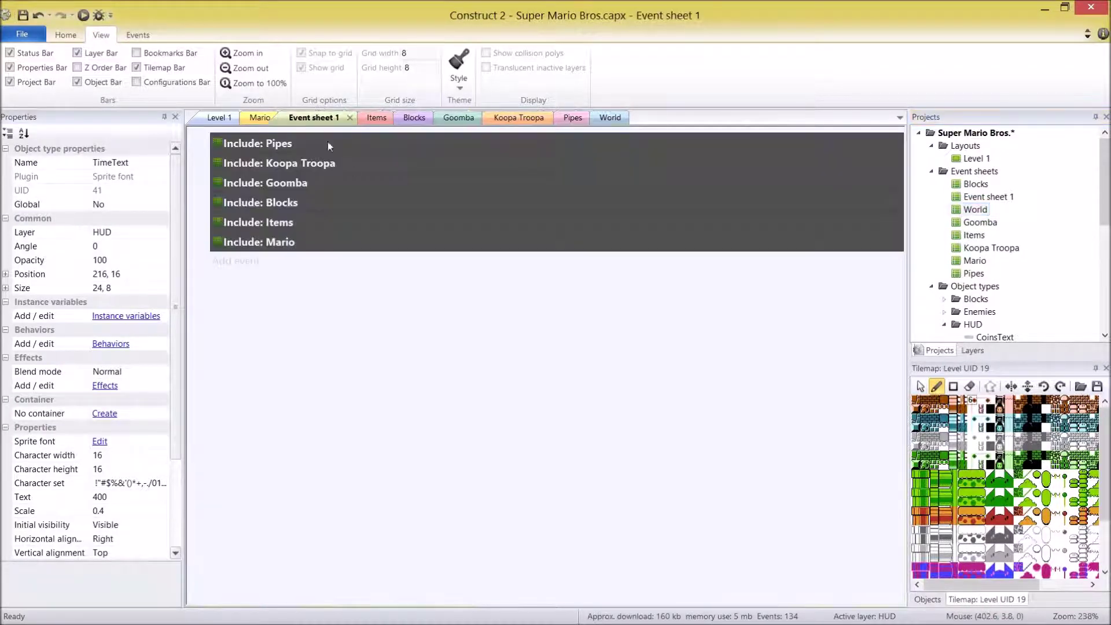
right_click(384, 307)
click(429, 376)
key(Return)
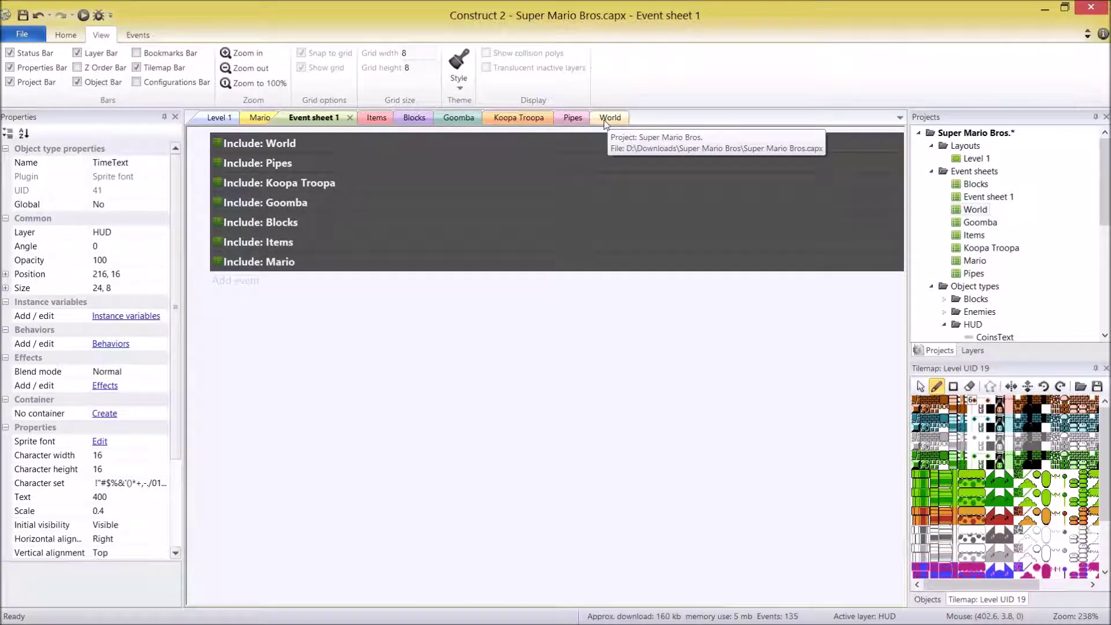
Cut the global variable Coins from the Mario event sheet and paste it into the World event sheet
click(261, 118)
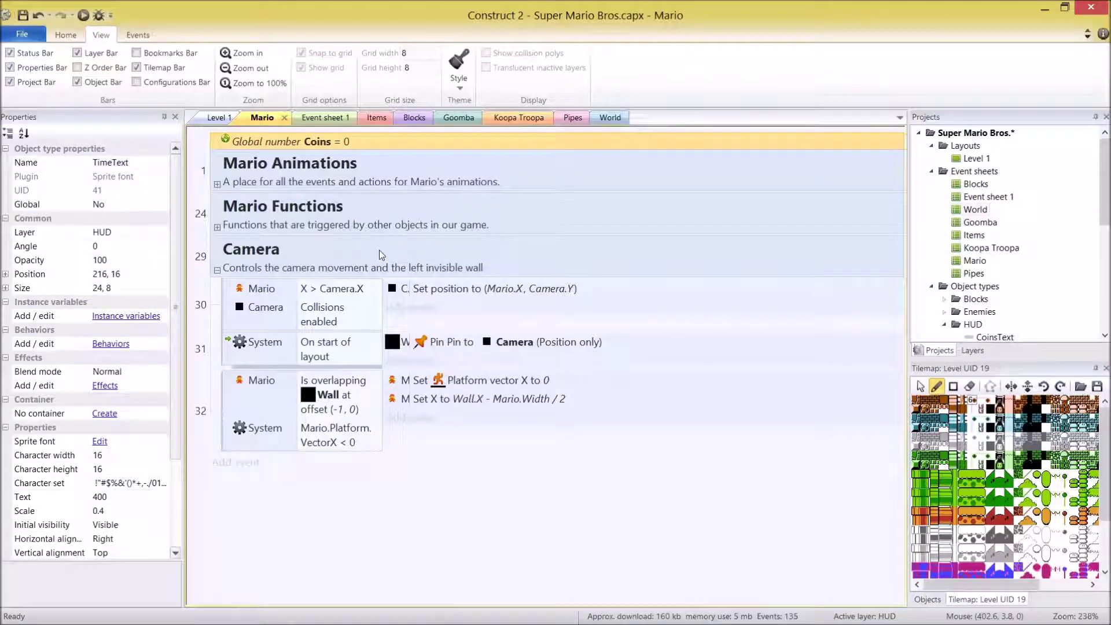
right_click(320, 141)
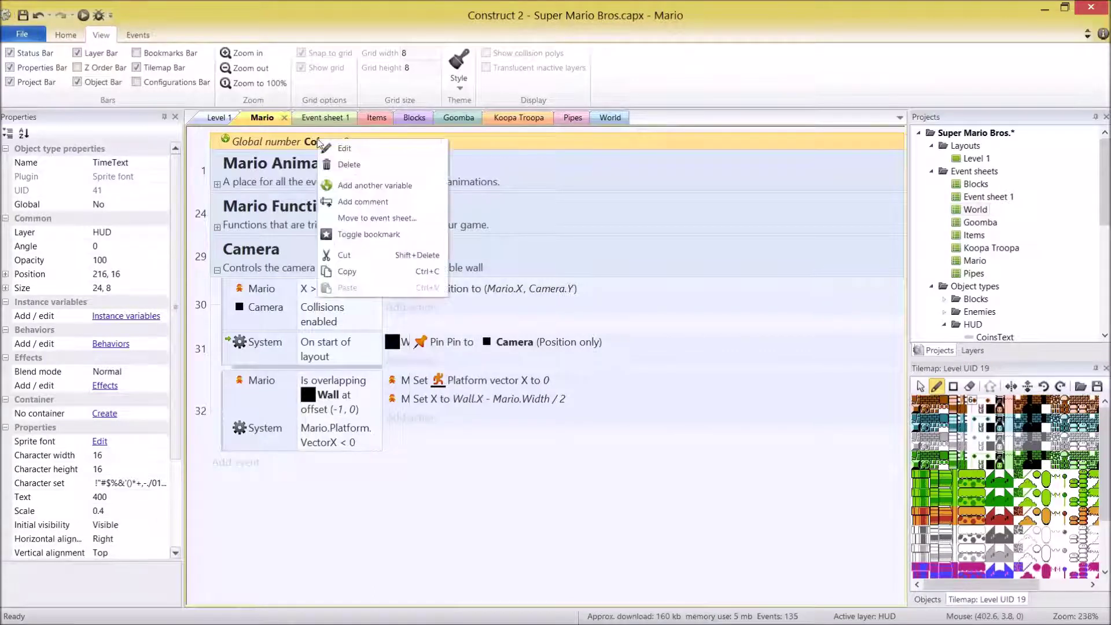
click(346, 256)
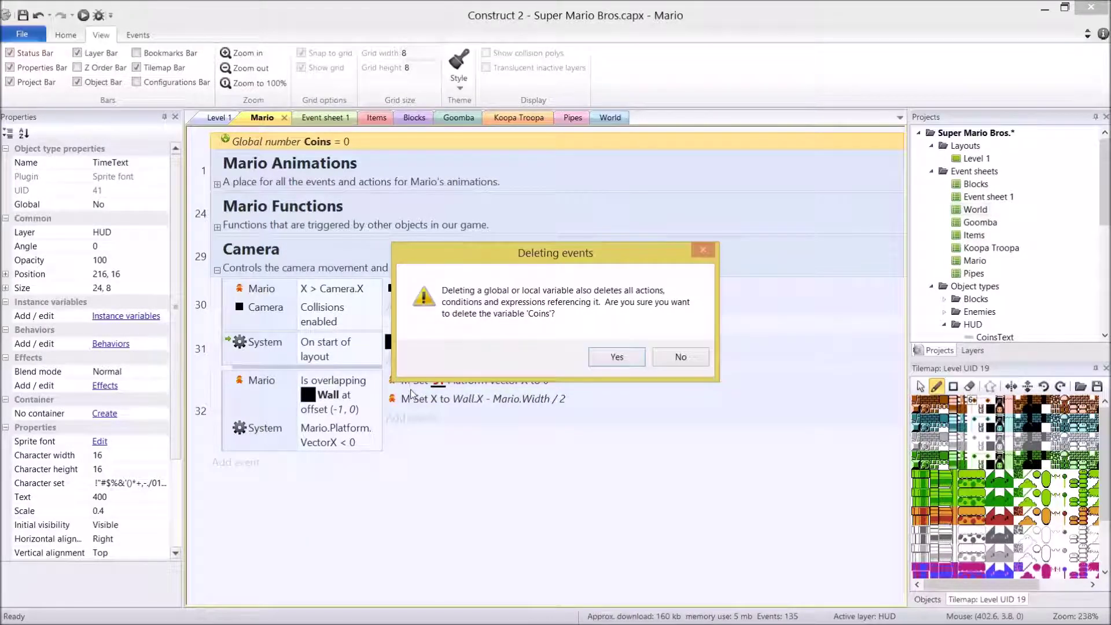
key(Return)
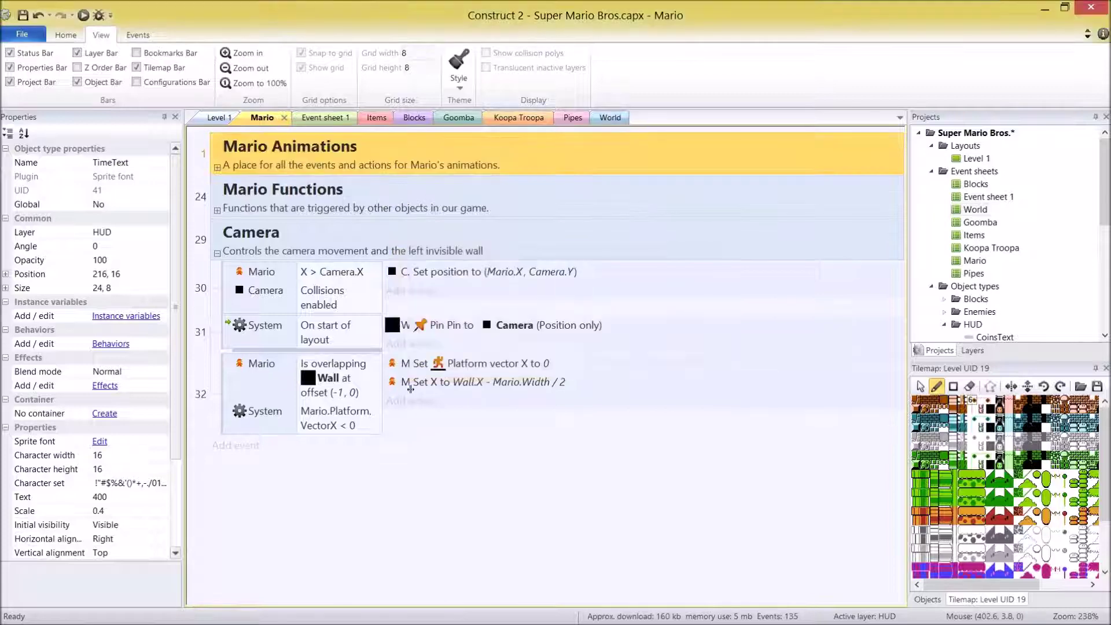
click(609, 117)
right_click(404, 210)
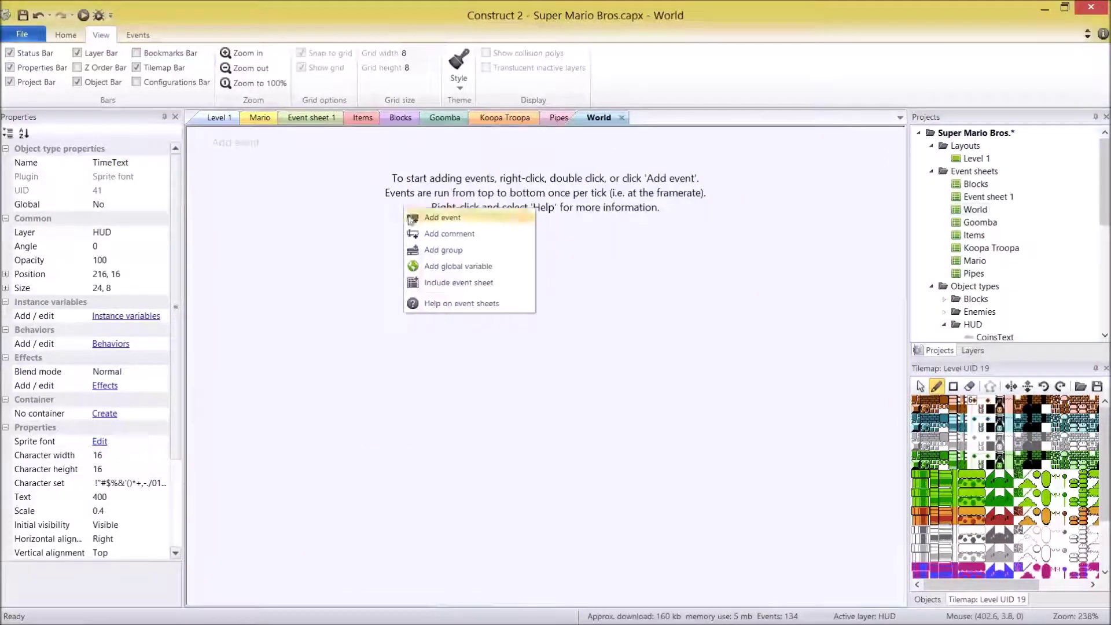
click(22, 34)
click(200, 19)
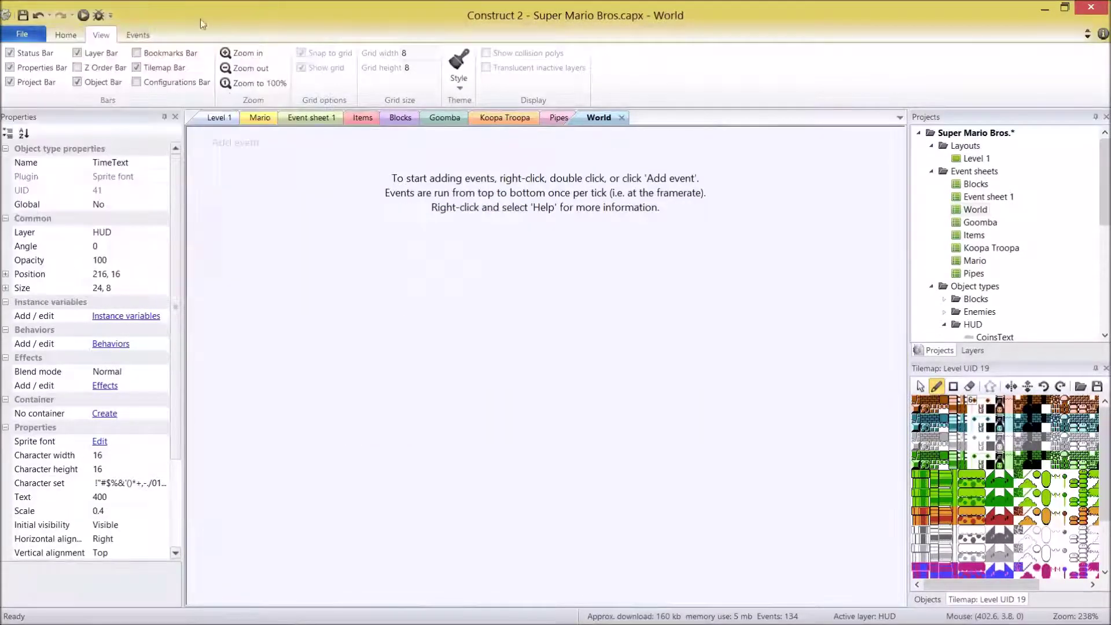
click(65, 35)
click(17, 64)
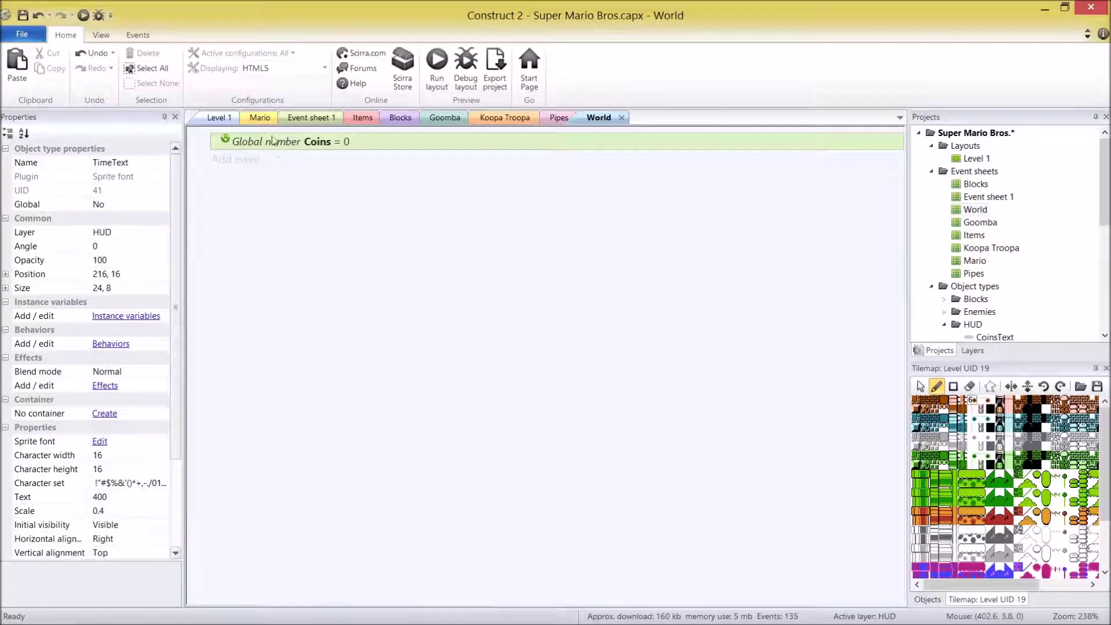
Check the coin collision event in the Items sheet and add a global number variable Points to the World sheet
click(362, 118)
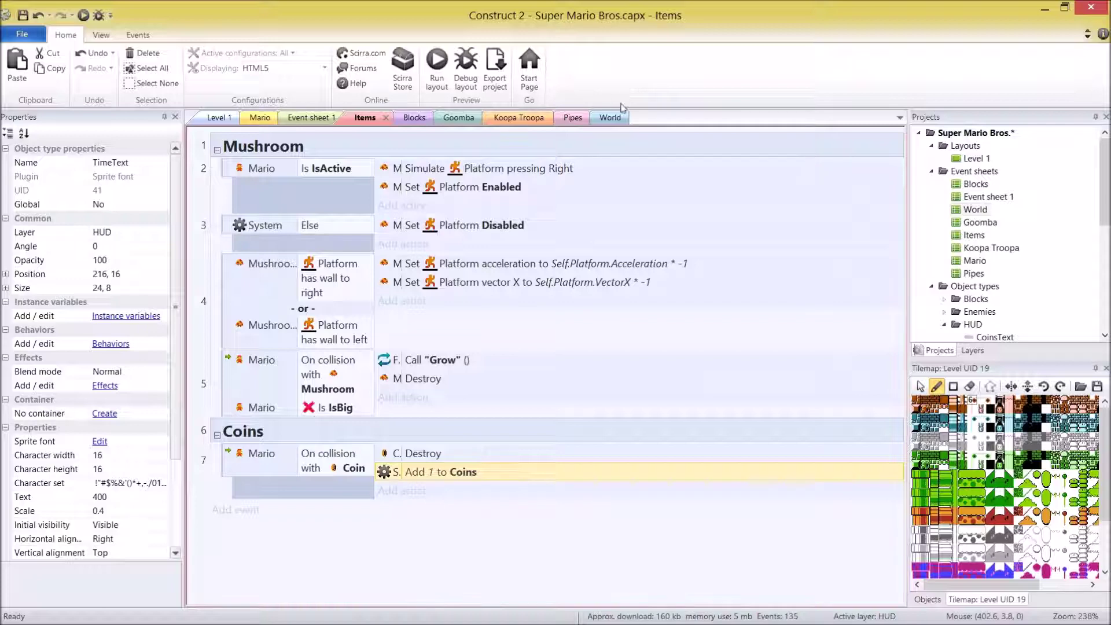
click(610, 117)
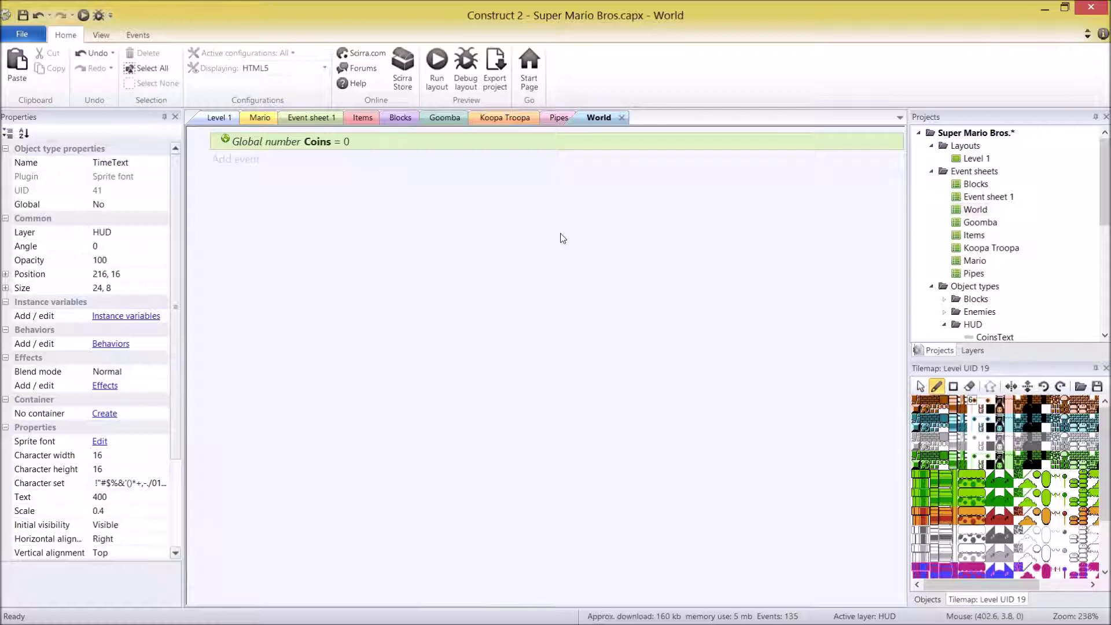
right_click(413, 227)
click(468, 282)
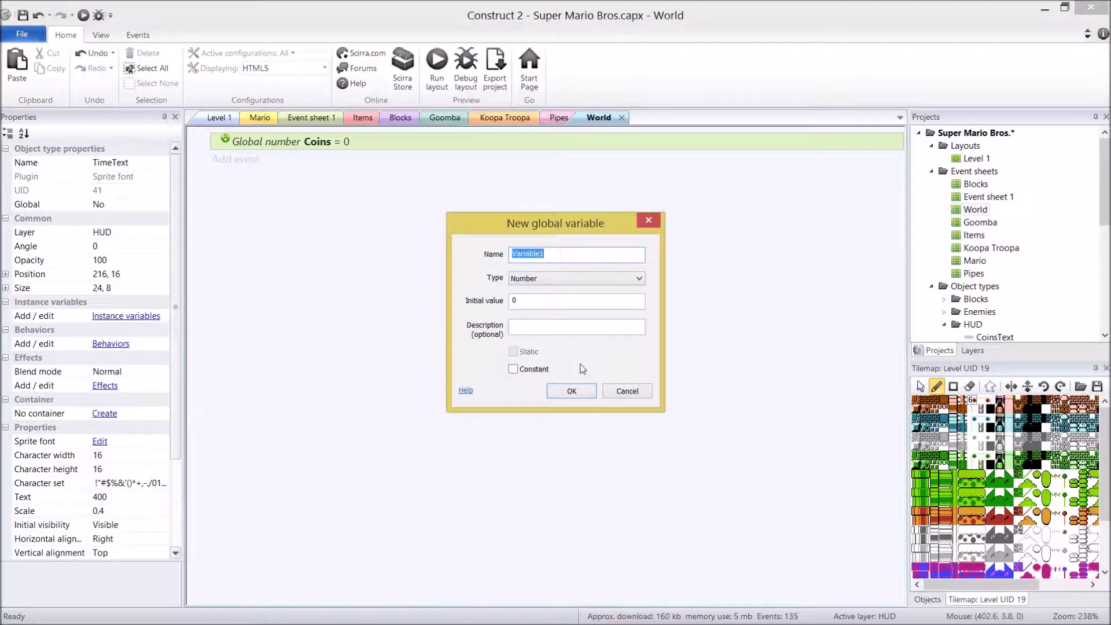
text(Points)
key(Return)
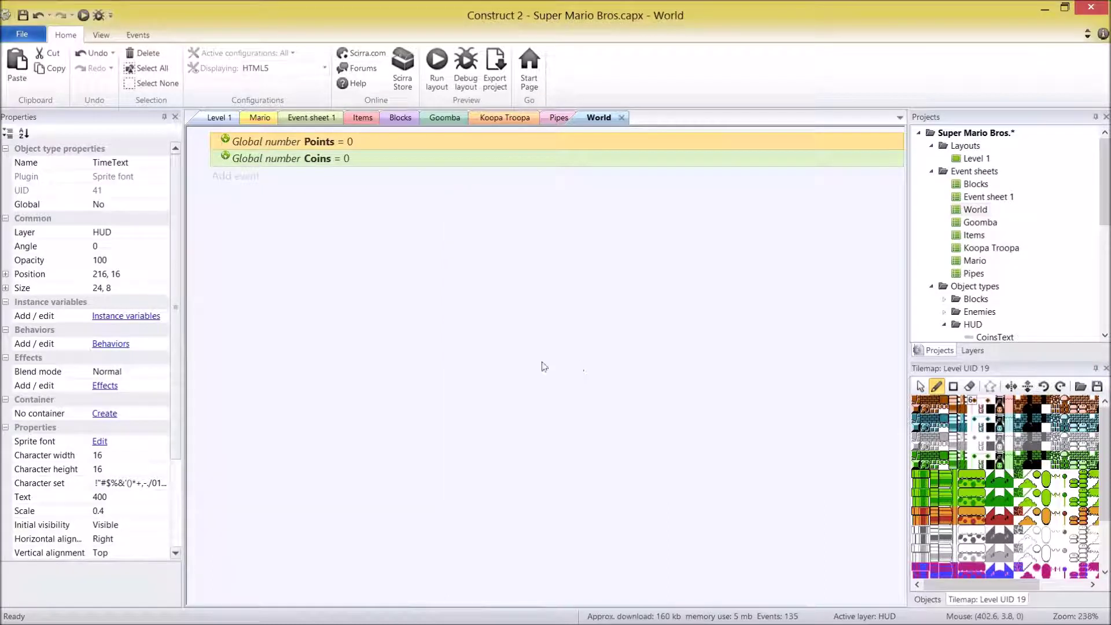
Add a global number variable WorldTime with an initial value of 400 to the World sheet
right_click(461, 299)
click(518, 355)
text(Wo)
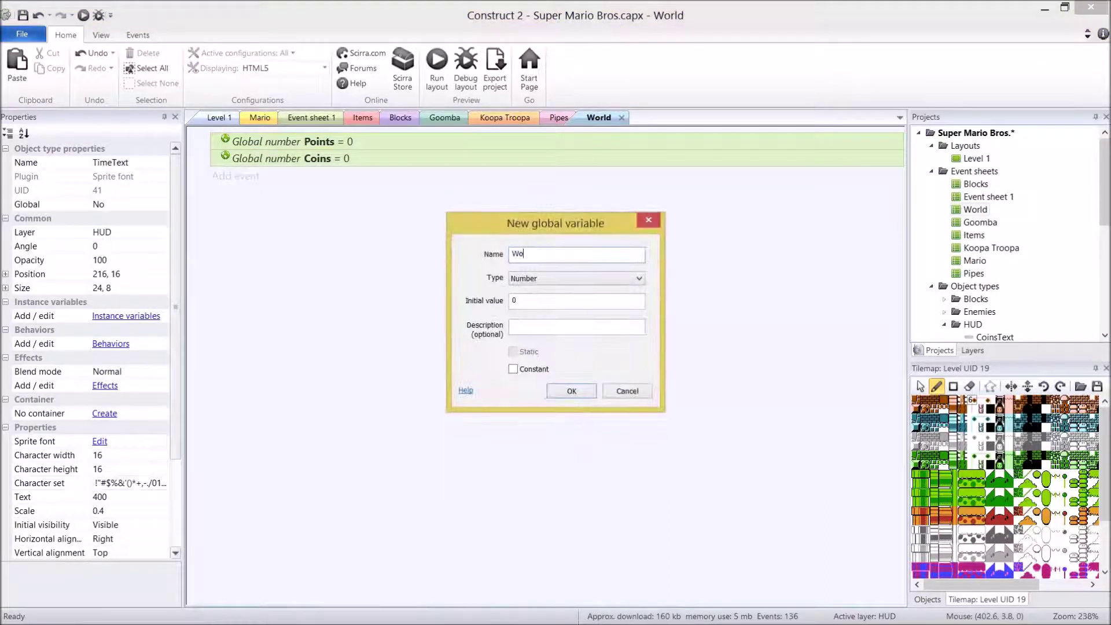
text(rldTime)
key(Tab)
key(Tab)
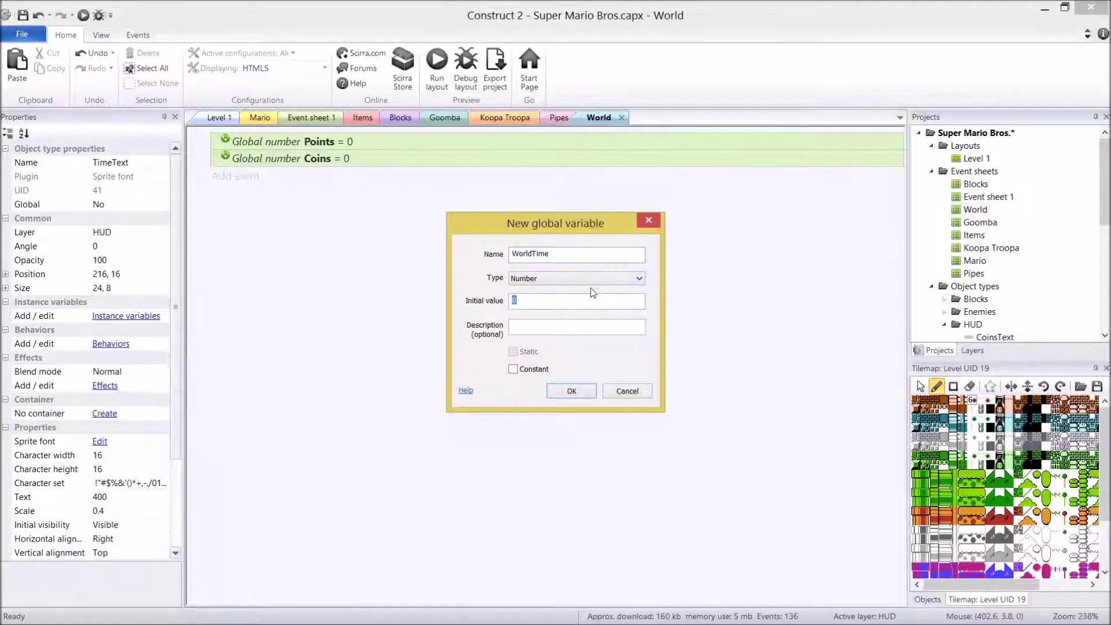
text(400)
key(Return)
click(596, 293)
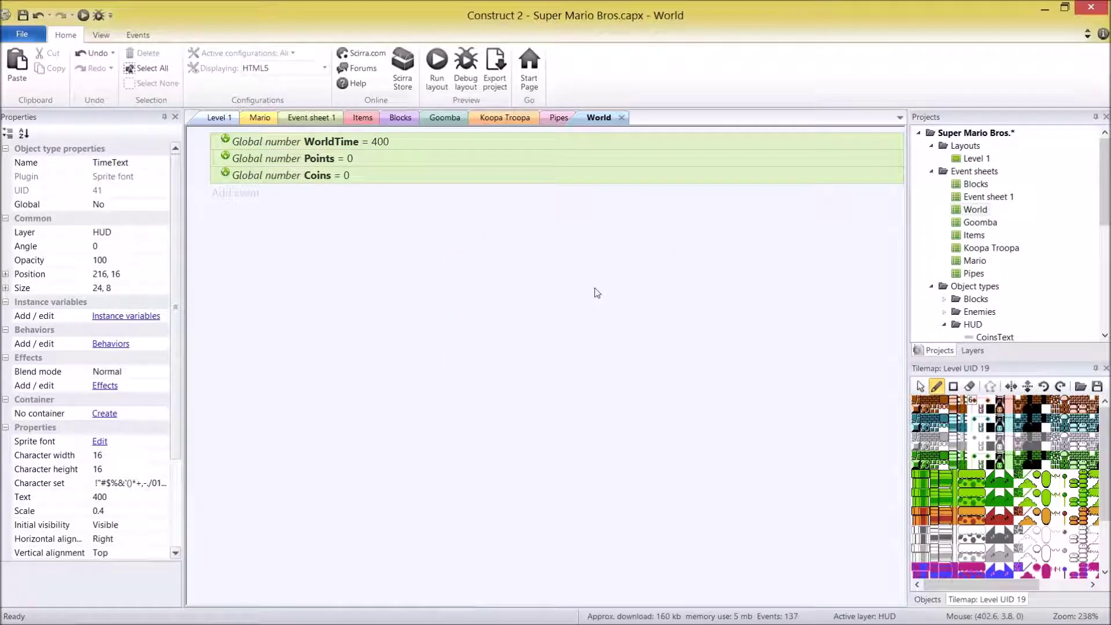
Add an event group named HUD Text below the global variables in the World sheet
click(336, 178)
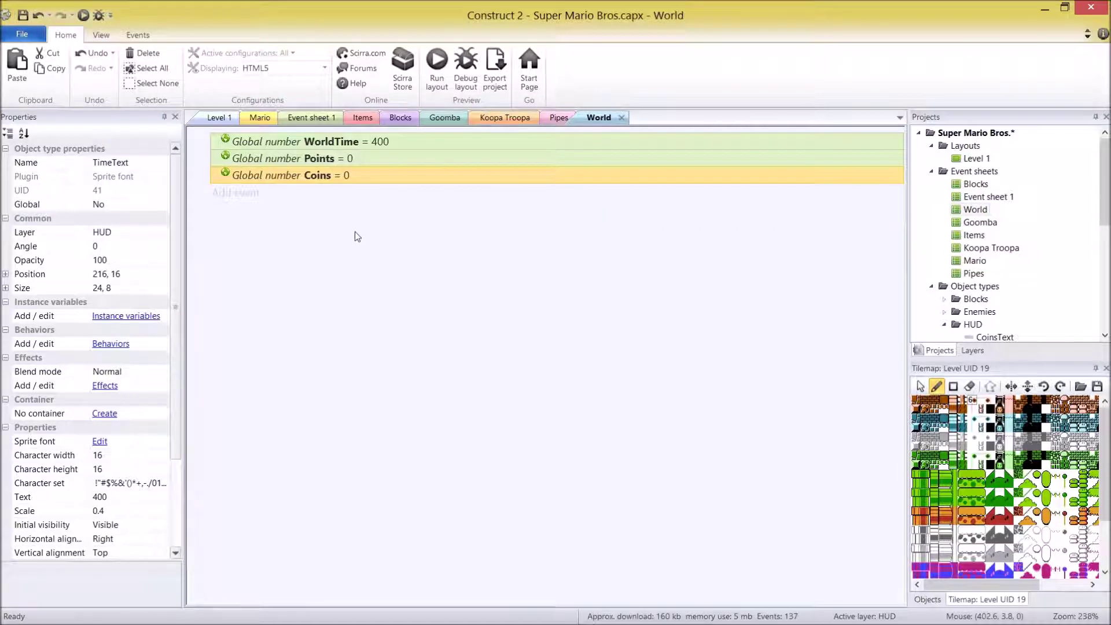
right_click(360, 246)
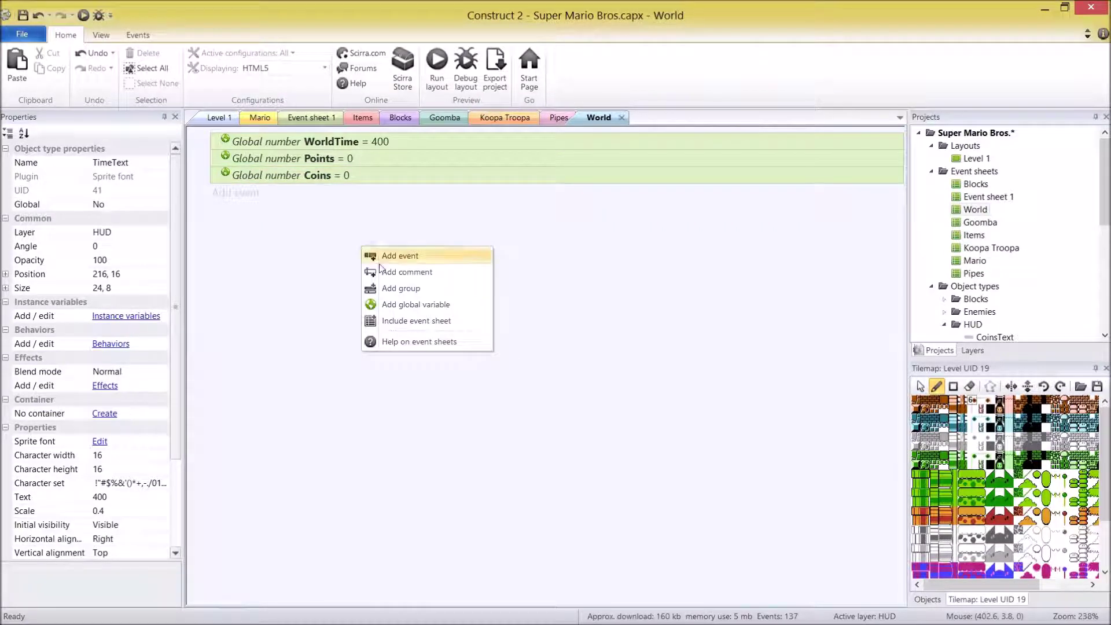
click(428, 289)
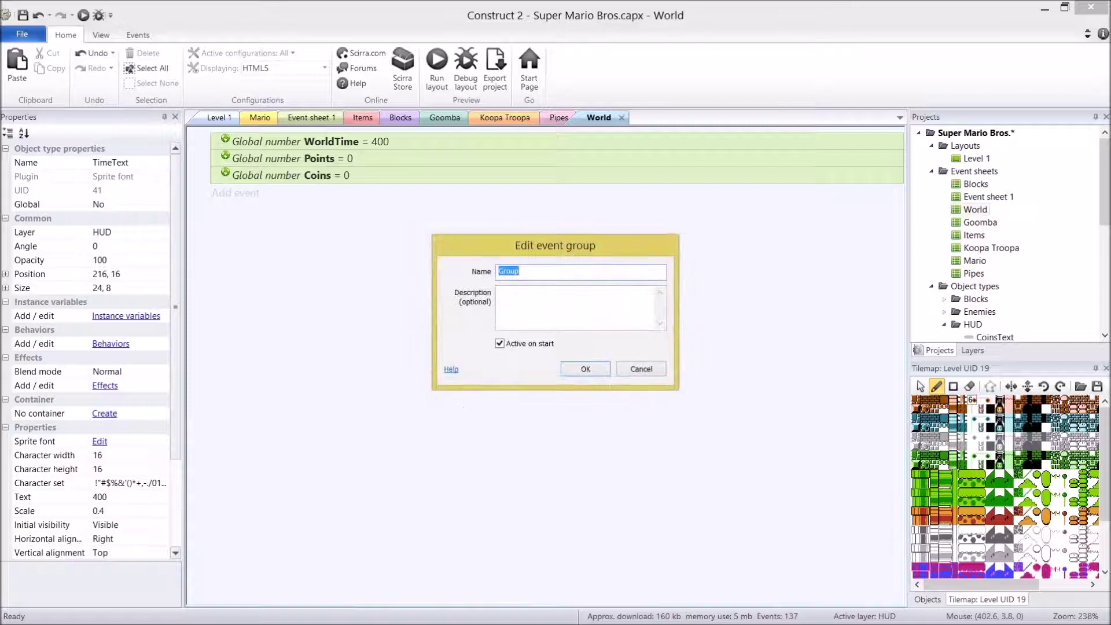
text(HUD Text)
key(Return)
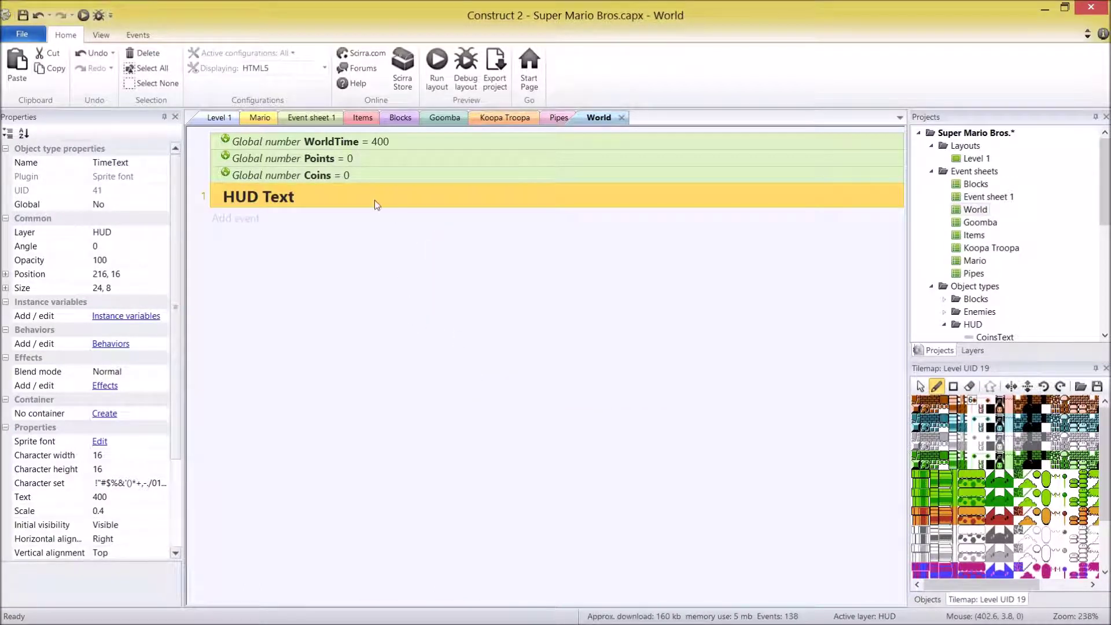
click(365, 156)
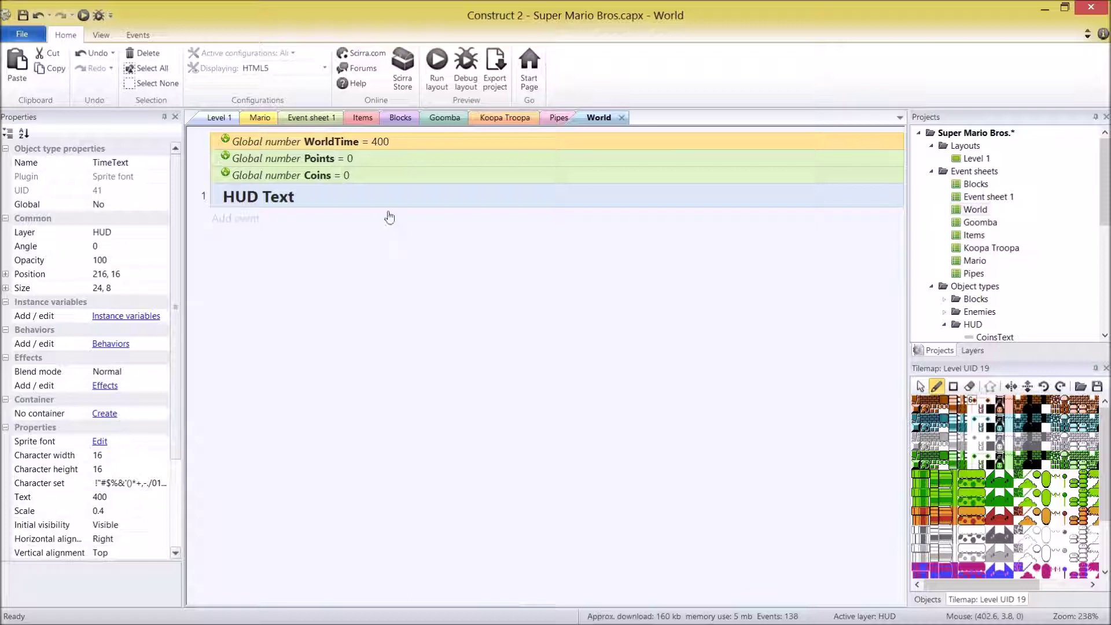
Add a System On start of layout event inside the HUD Text group
click(386, 203)
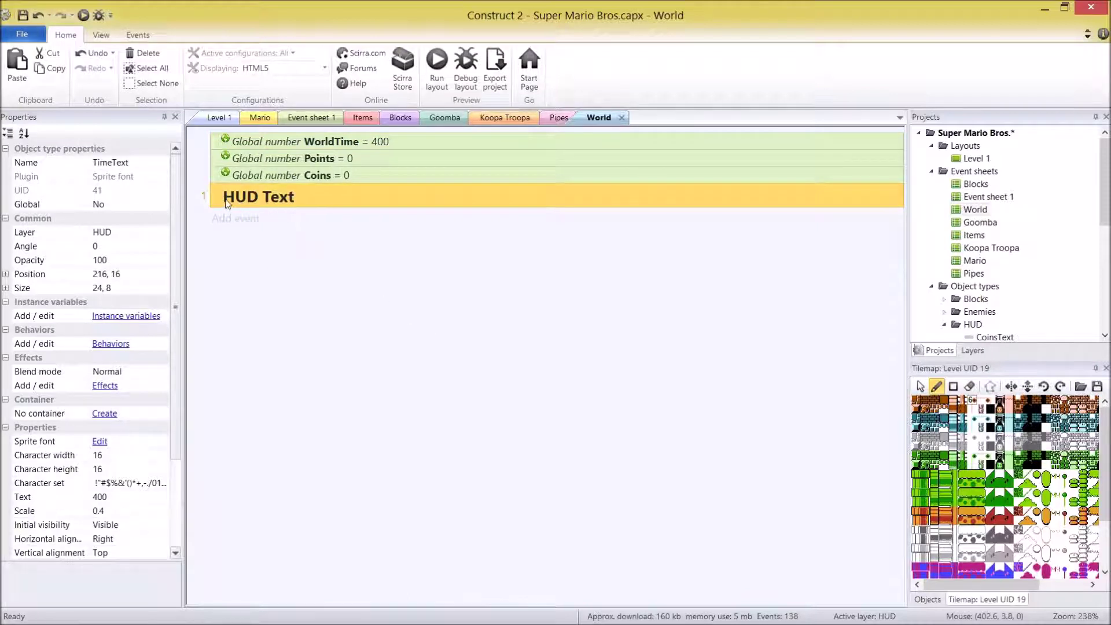
double_click(360, 293)
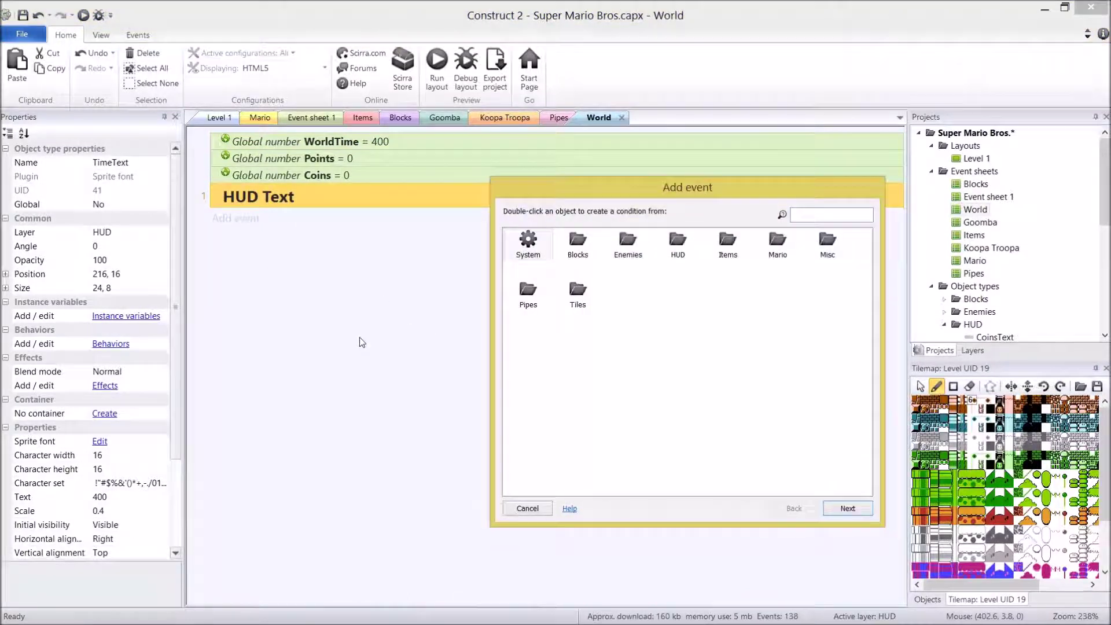
text(st)
key(Return)
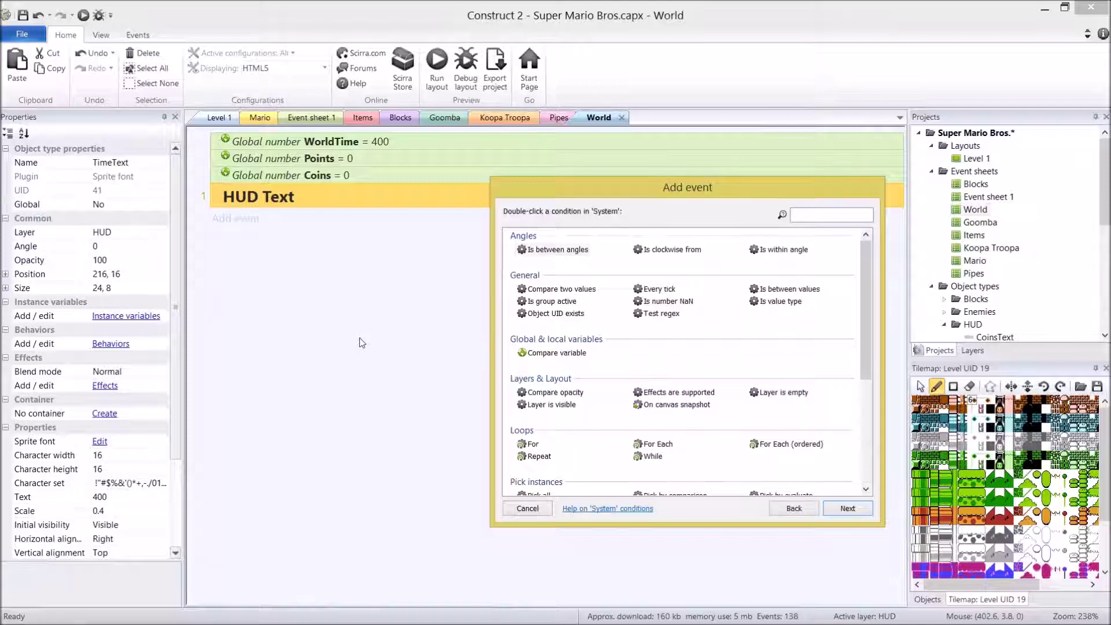
text(start o)
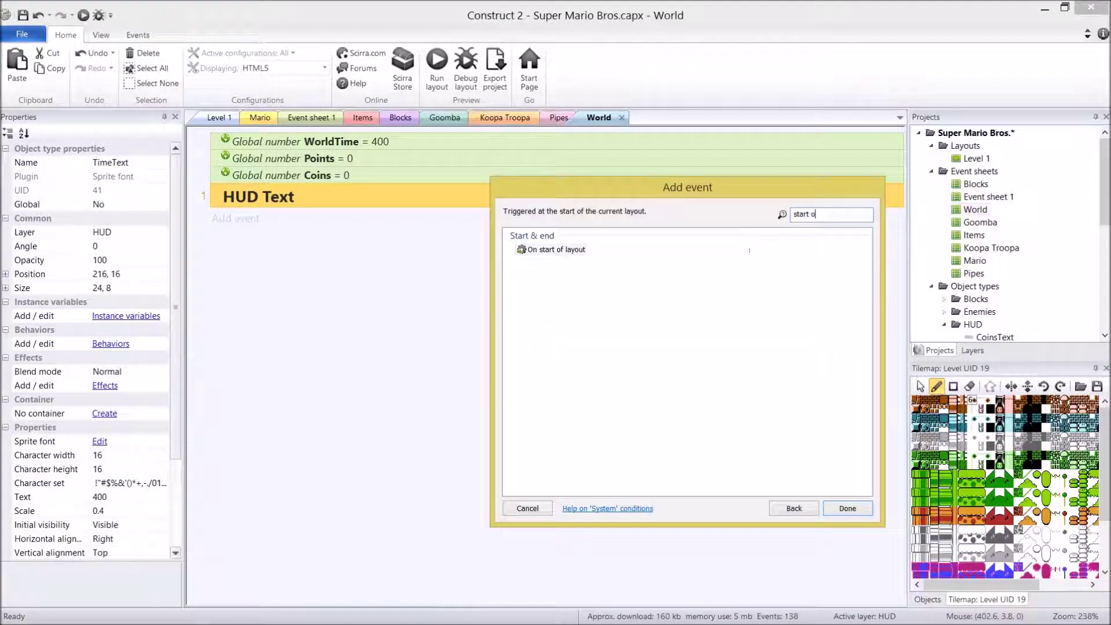
key(Return)
Give the On start of layout event a System Set value action that sets Coins to 0
click(378, 219)
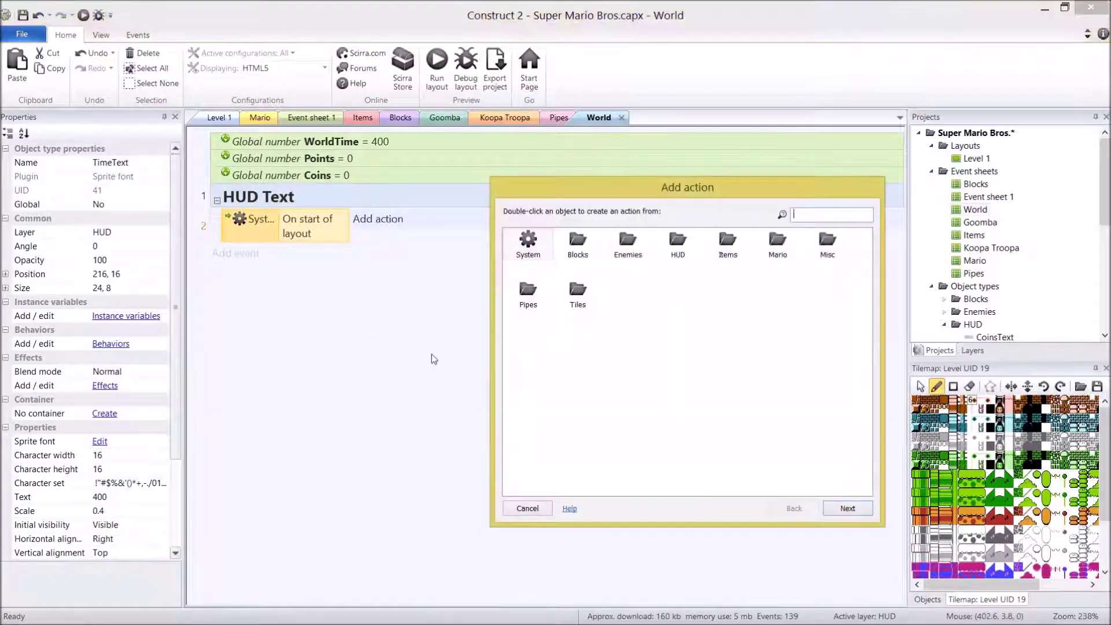
text(sys)
key(Return)
text(set value)
key(Return)
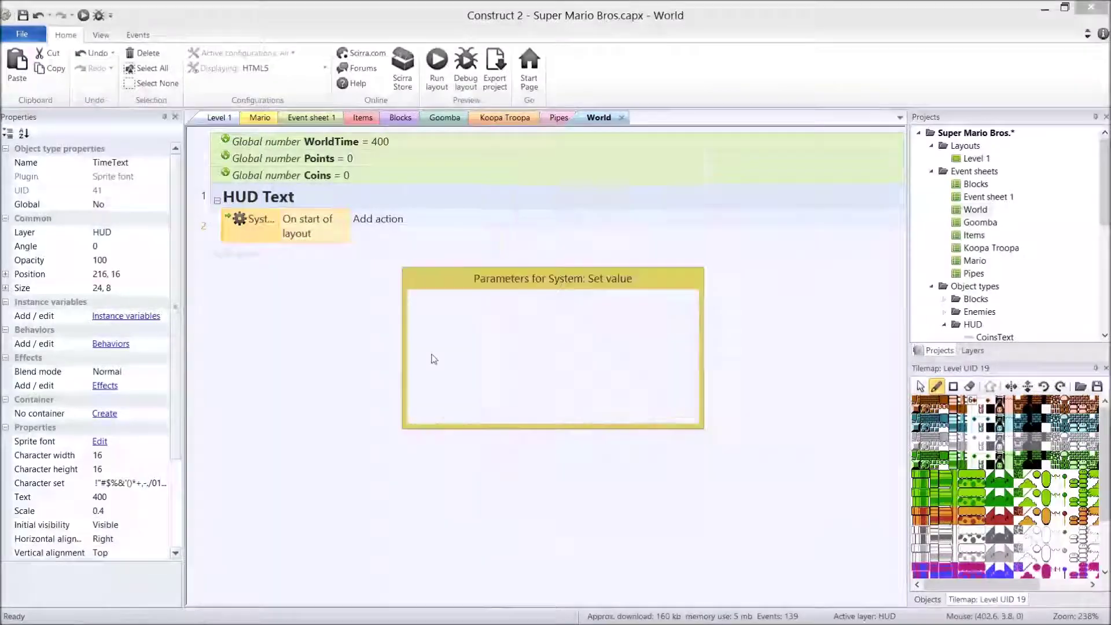
click(666, 411)
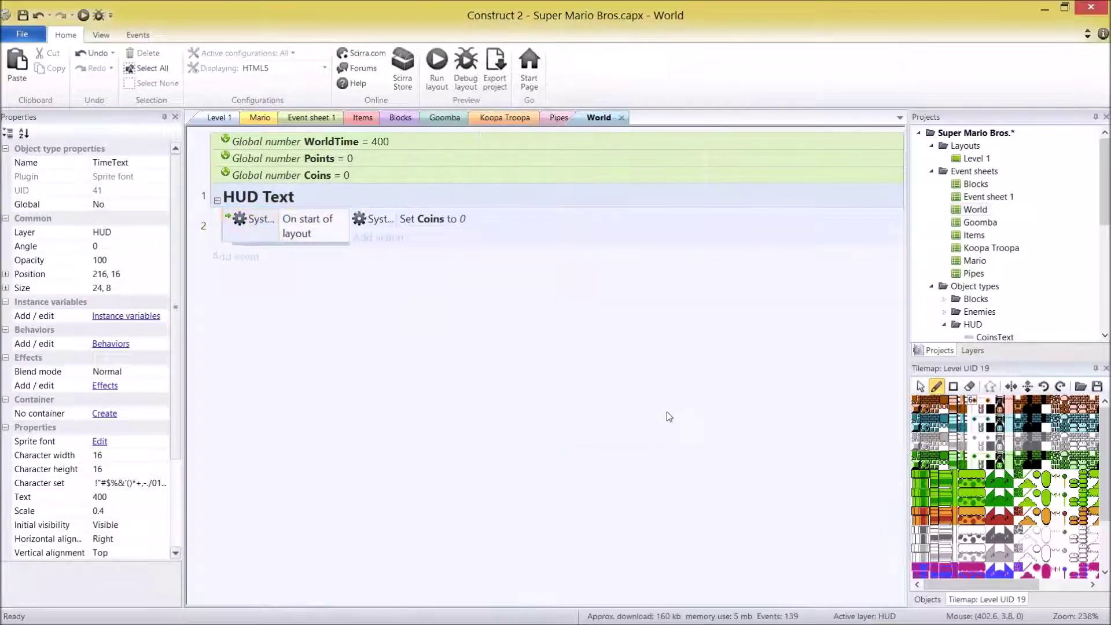
Duplicate the Set Coins action within the same event and change the copy to set Points to 0
click(457, 220)
key(ctrl+c)
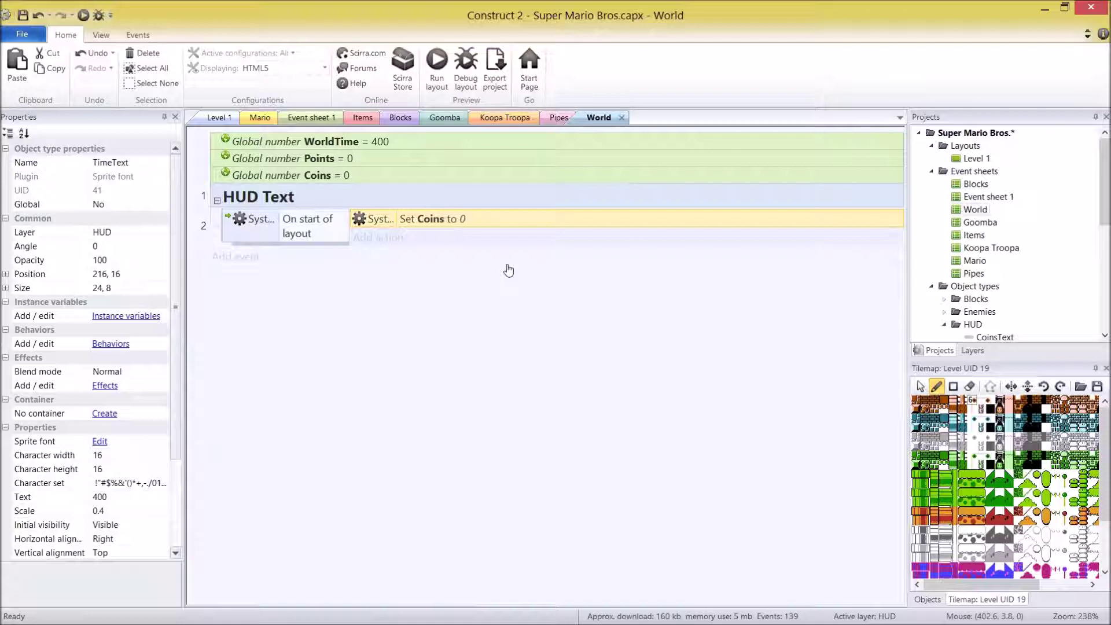
key(ctrl+v)
double_click(431, 239)
click(530, 340)
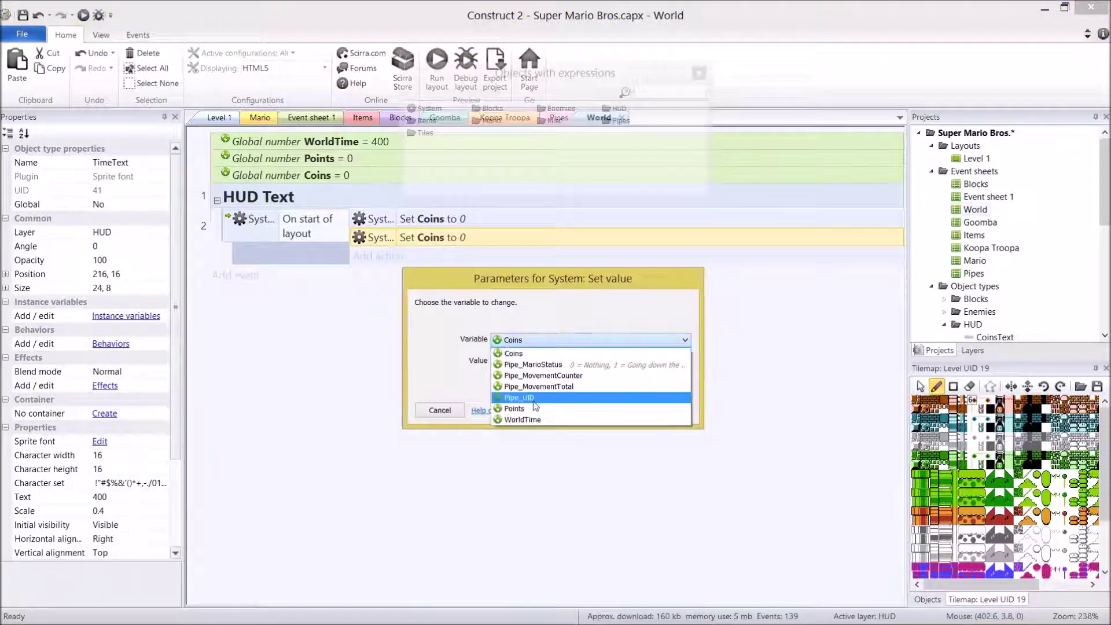
click(514, 408)
click(665, 409)
Paste another copy of the Set Coins action into the On start of layout event and change it to set WorldTime to 400
key(ctrl+v)
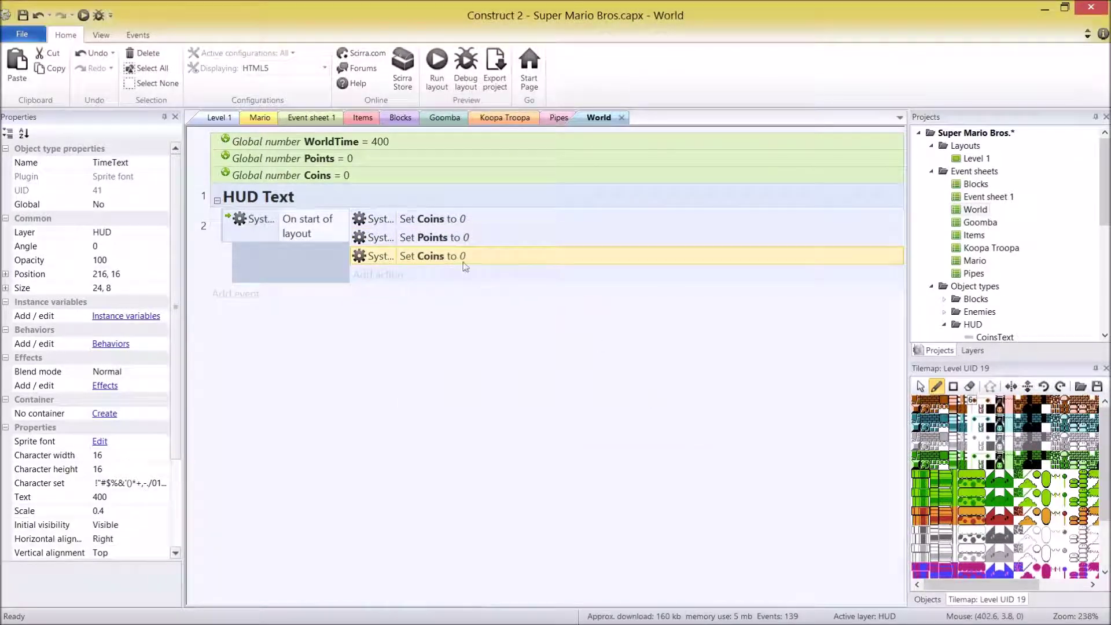
double_click(481, 256)
click(558, 339)
click(557, 418)
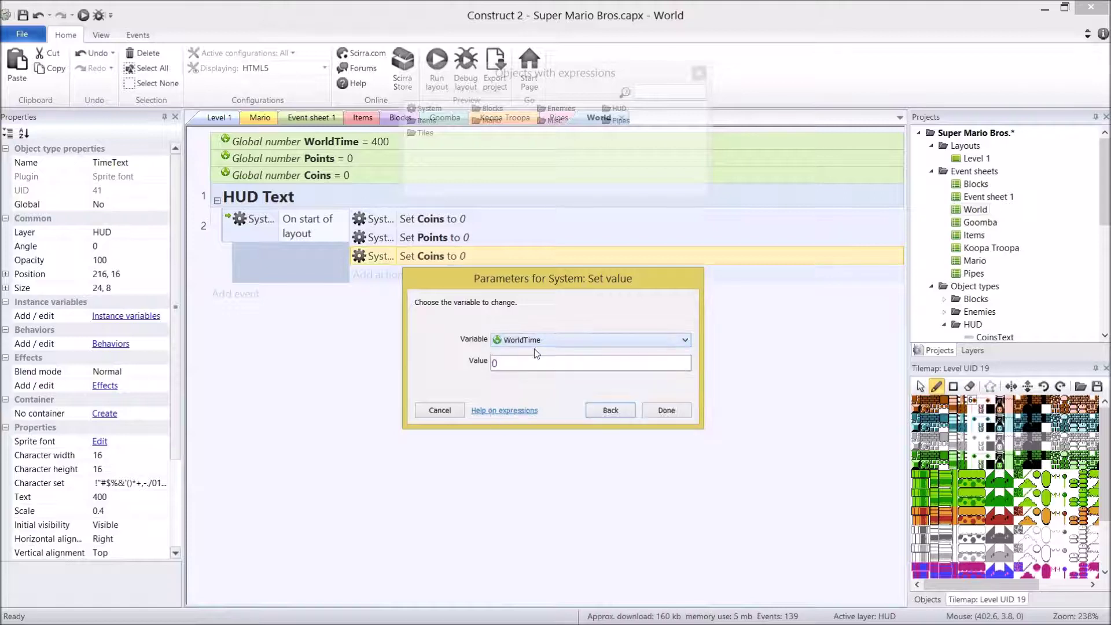
click(582, 365)
text(400)
key(Return)
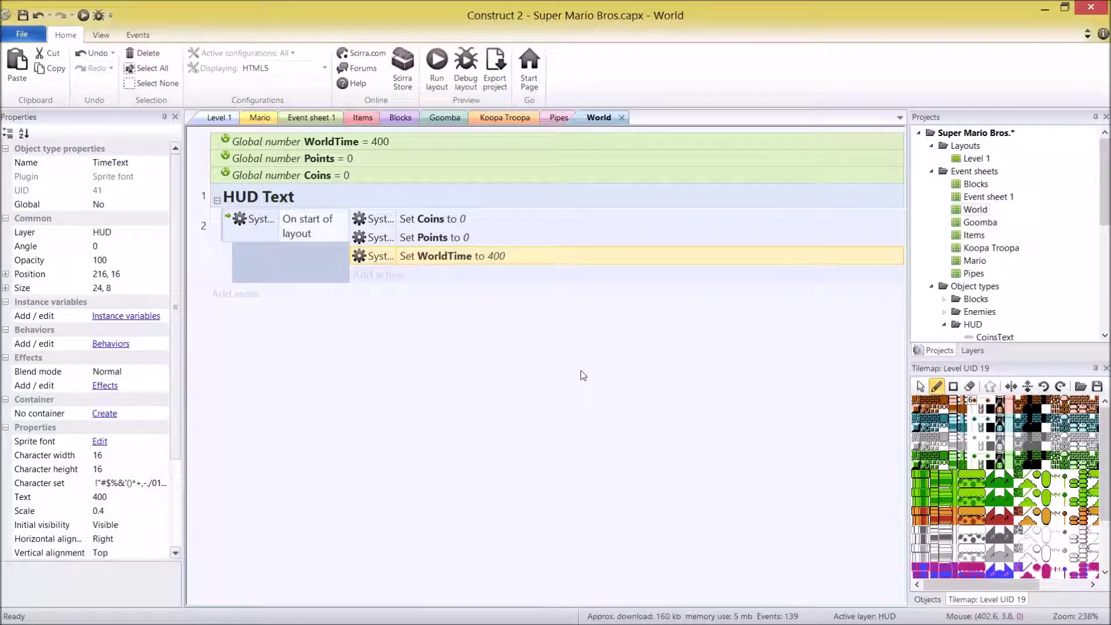
click(522, 409)
Add a System Every tick event inside the HUD Text group
click(345, 207)
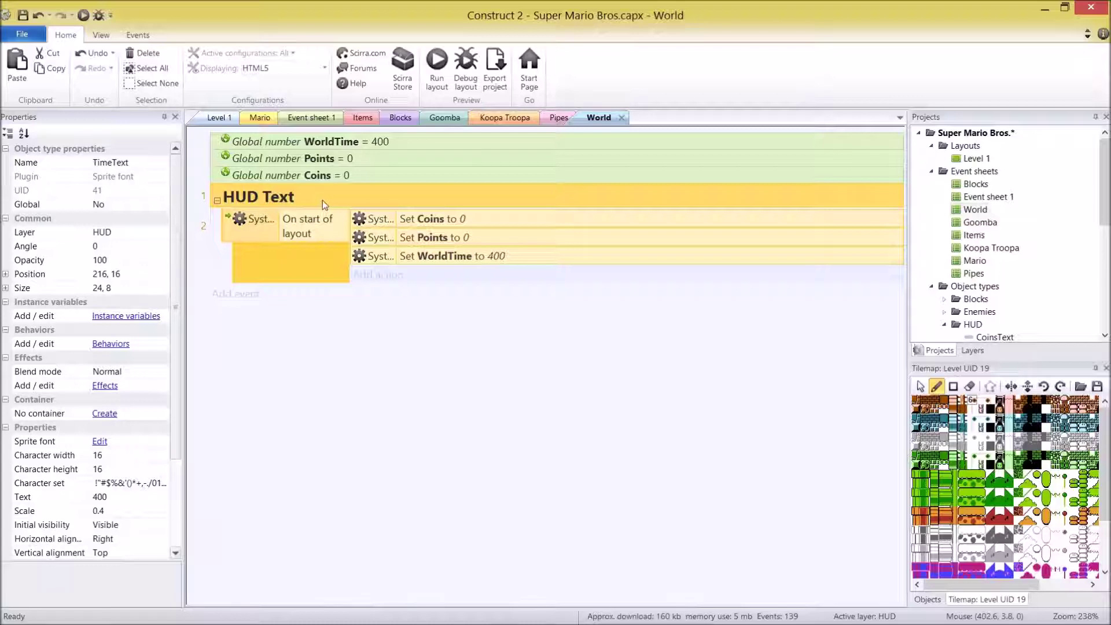
double_click(439, 292)
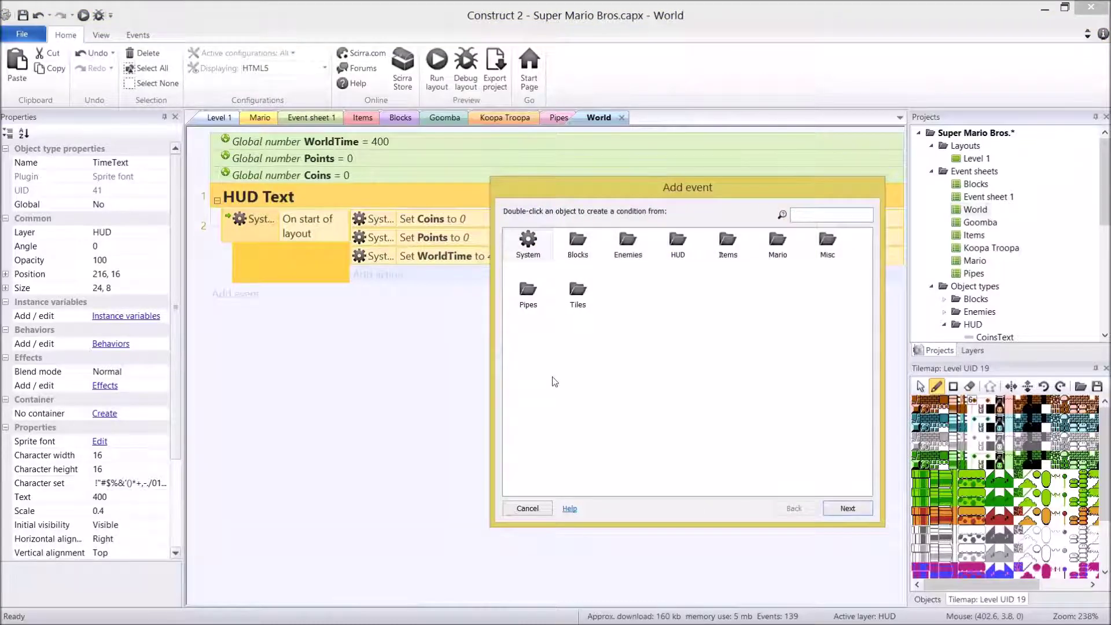
text(sys)
key(Return)
text(every)
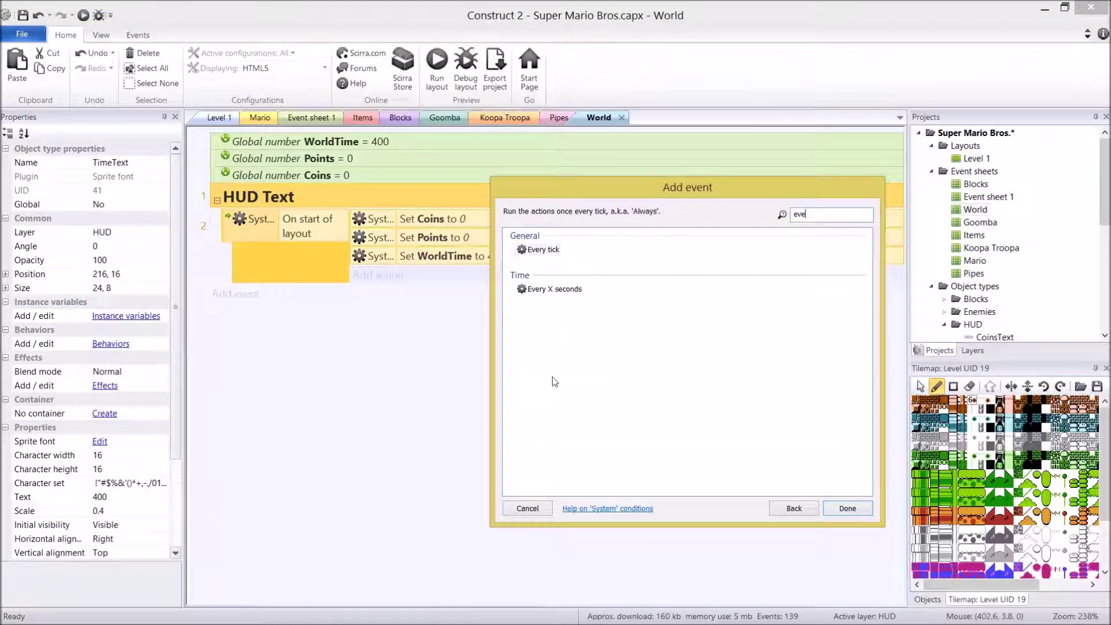
key(Return)
Give the Every tick event a CoinsText Set text action with the expression "x" & Coins
click(383, 295)
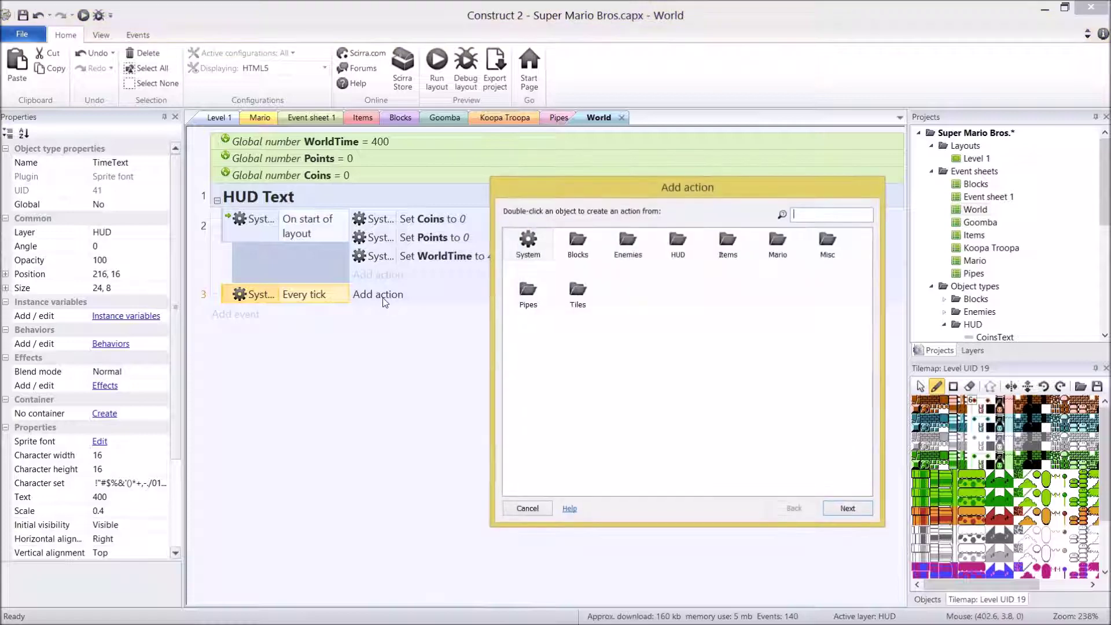
text(coin)
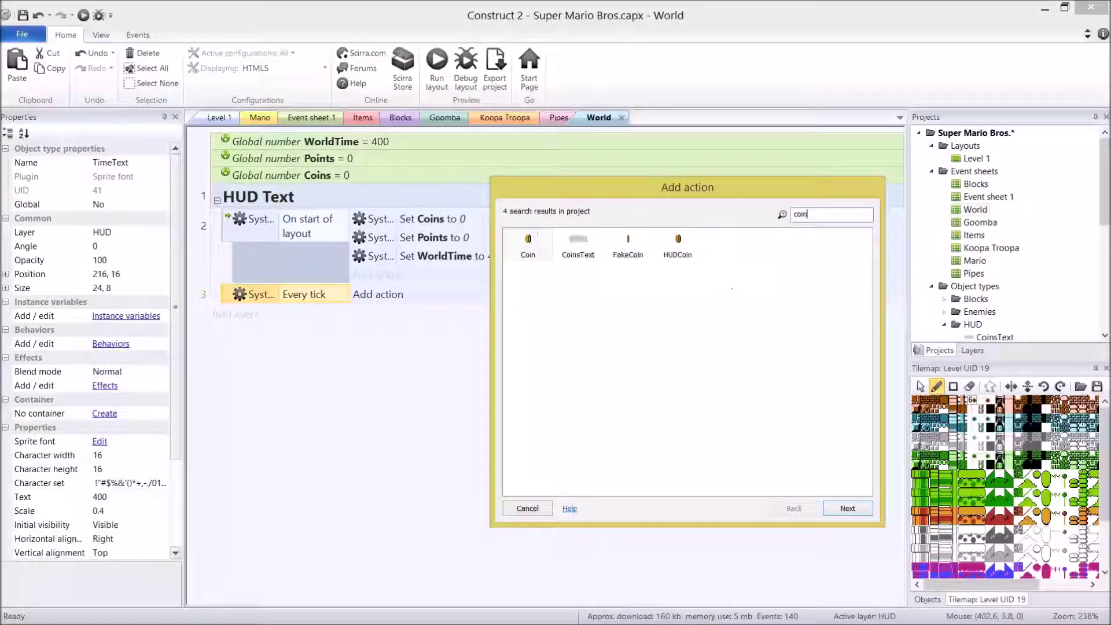
double_click(577, 243)
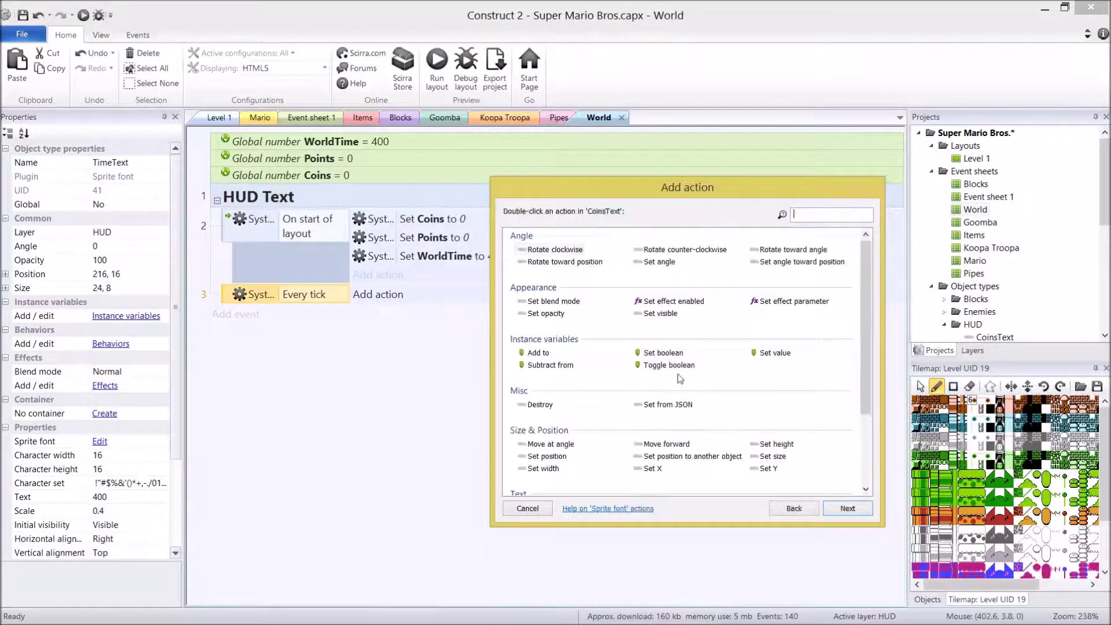
text(set text)
key(Return)
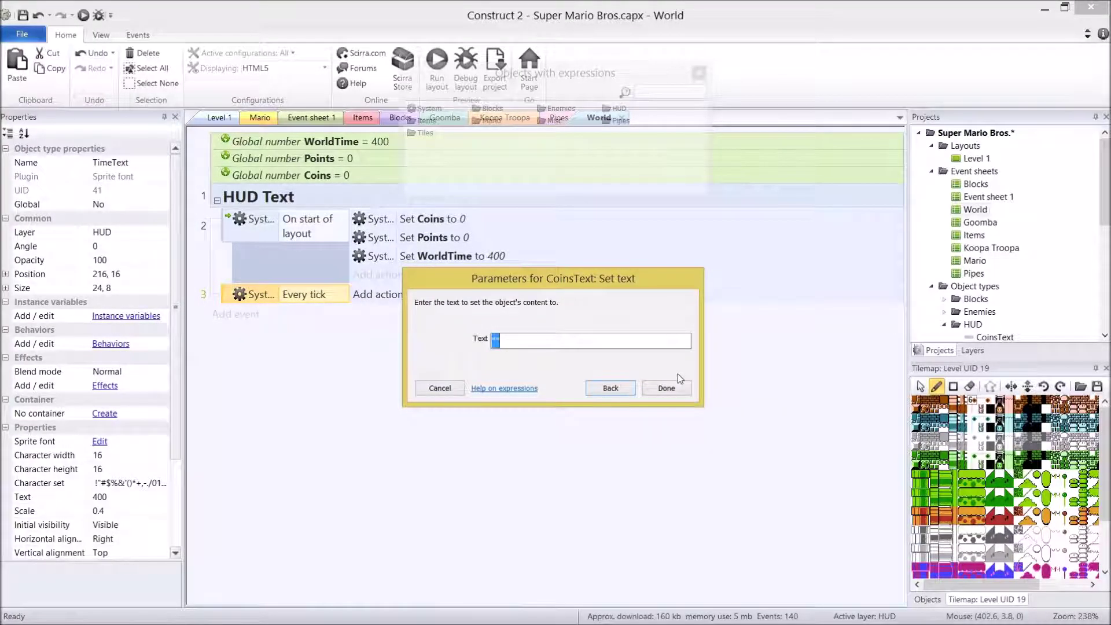
text("")
key(Left)
click(609, 344)
text(& )
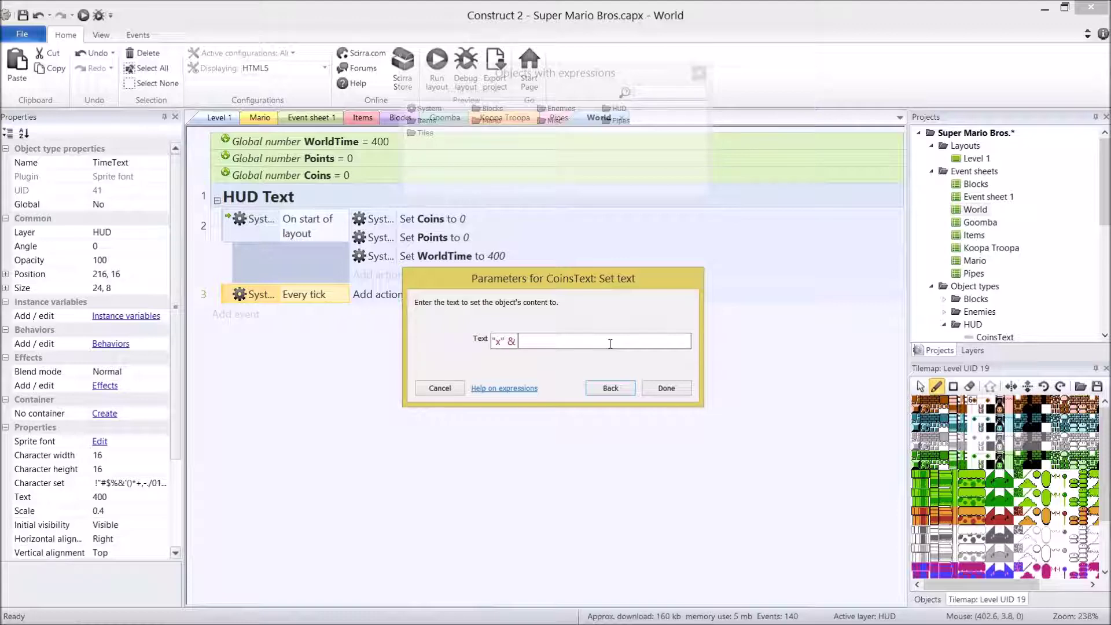
text(Coins)
key(Return)
key(Return)
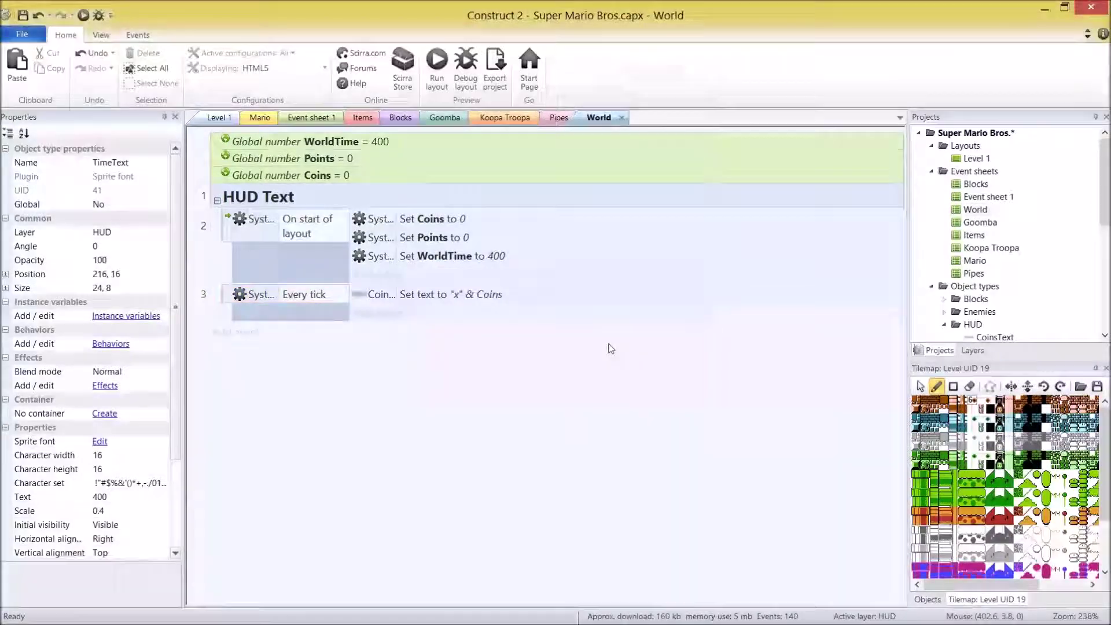
Run the layout to check the coin counter in the HUD, and return to the World event sheet
click(484, 299)
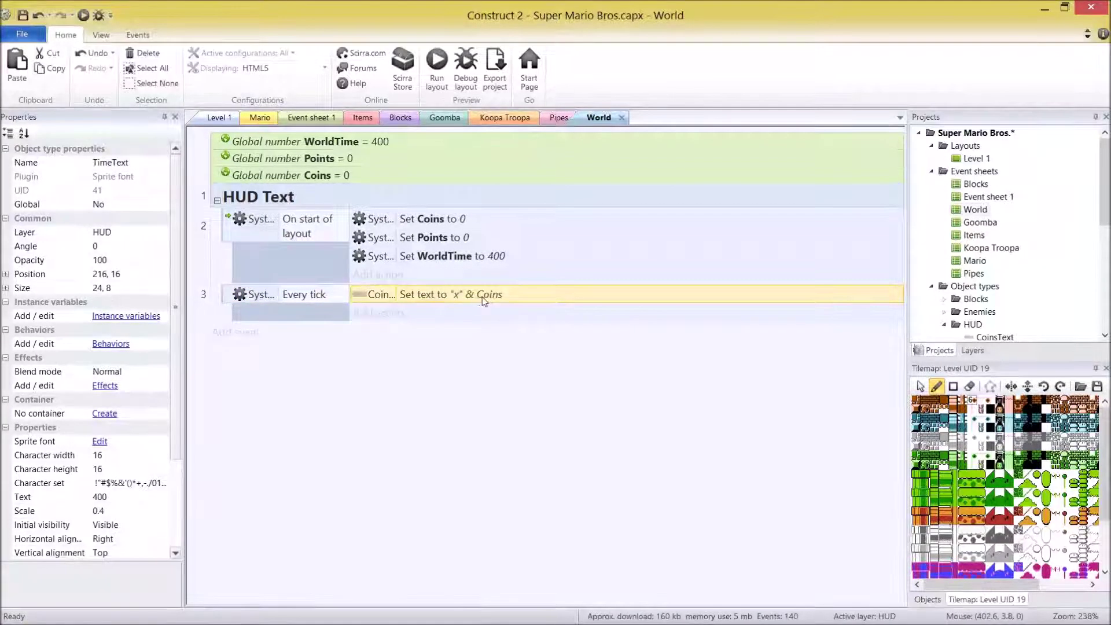
click(437, 67)
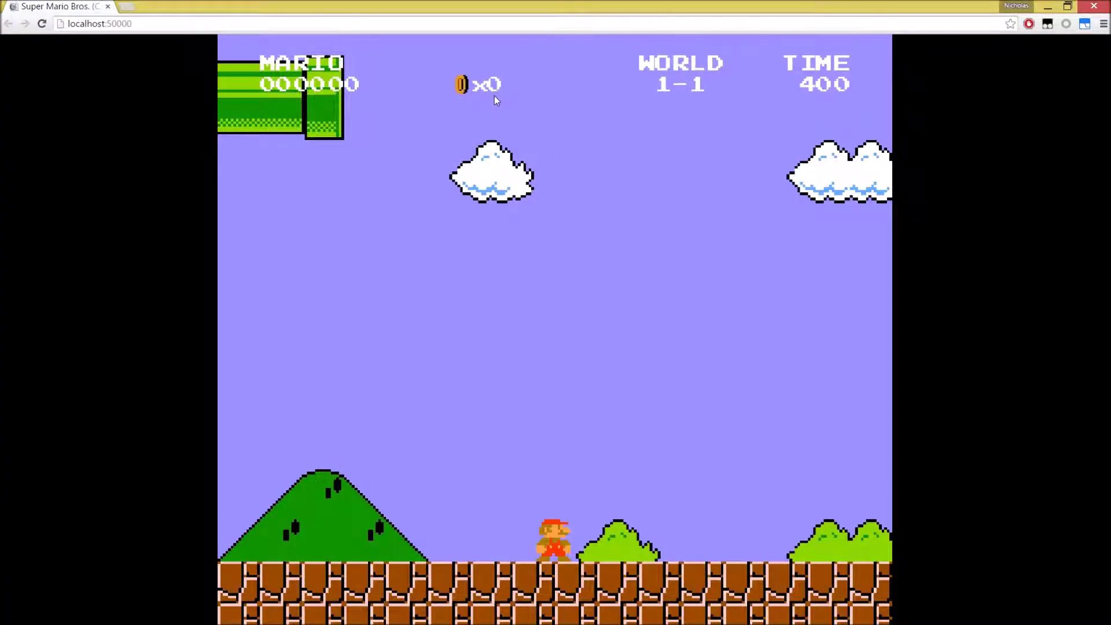
key(alt+Tab)
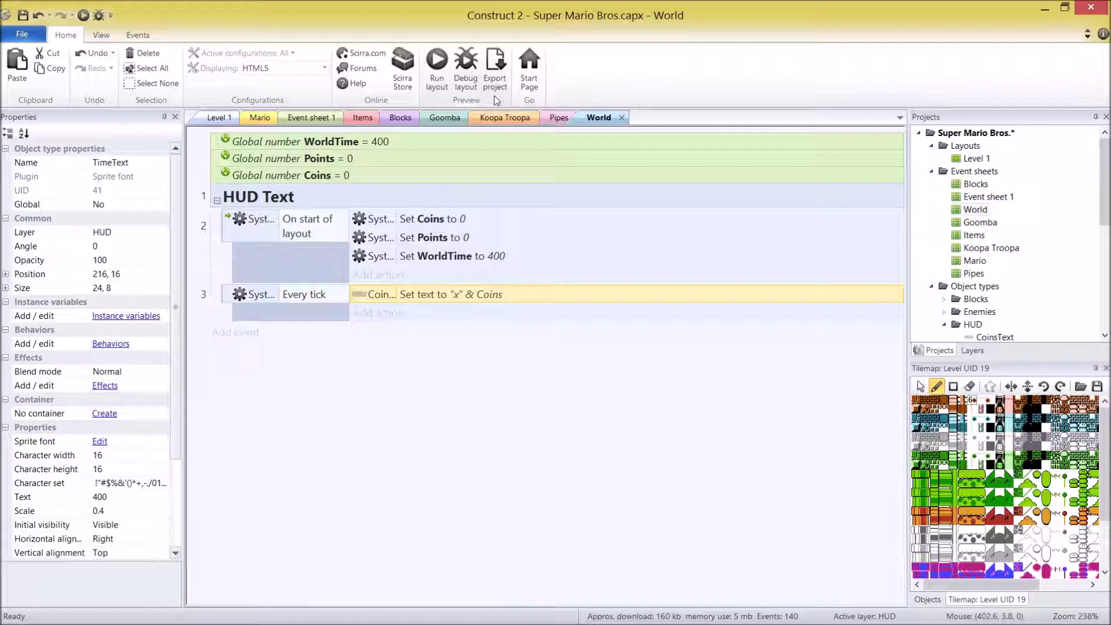
Change the CoinsText Set text expression to "x" & zeropad(Coins, 2) and preview the layout
double_click(417, 294)
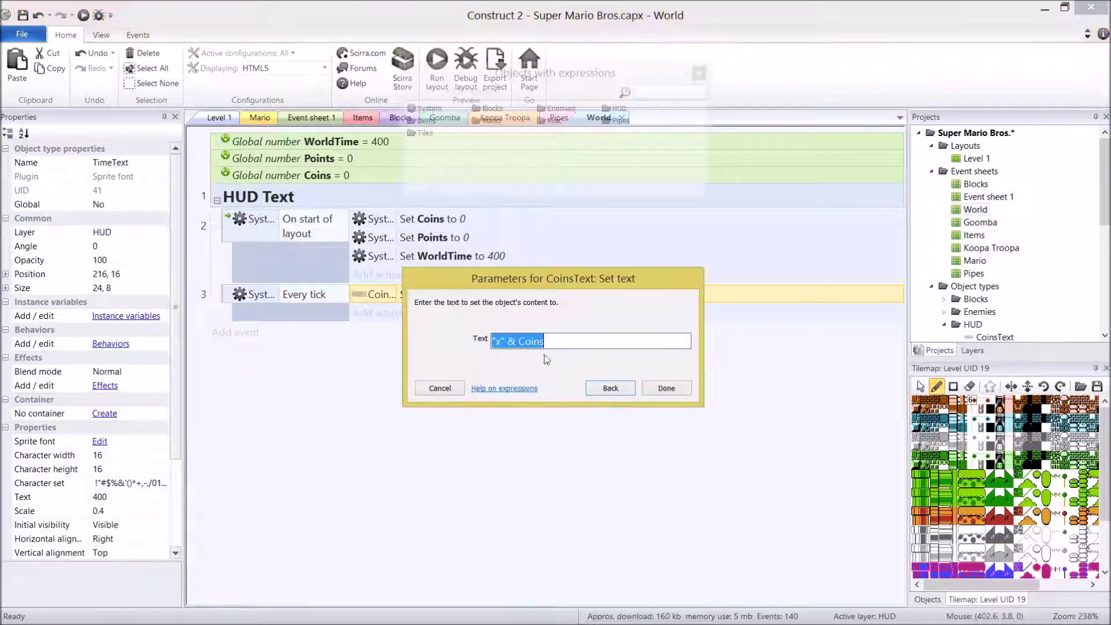
click(518, 341)
text(zero)
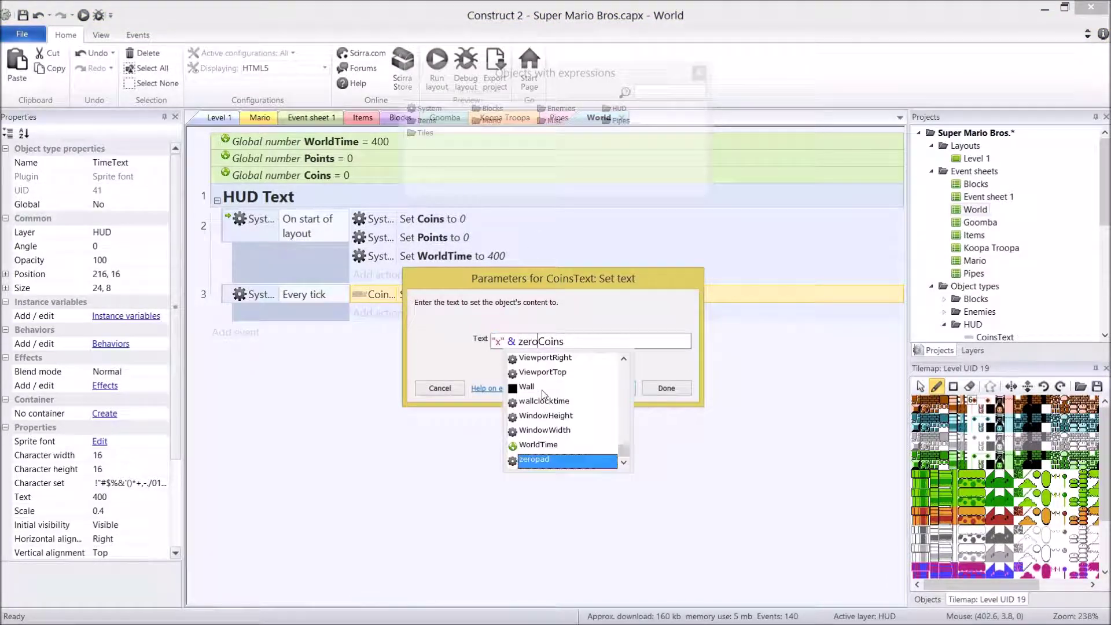
text(pad()
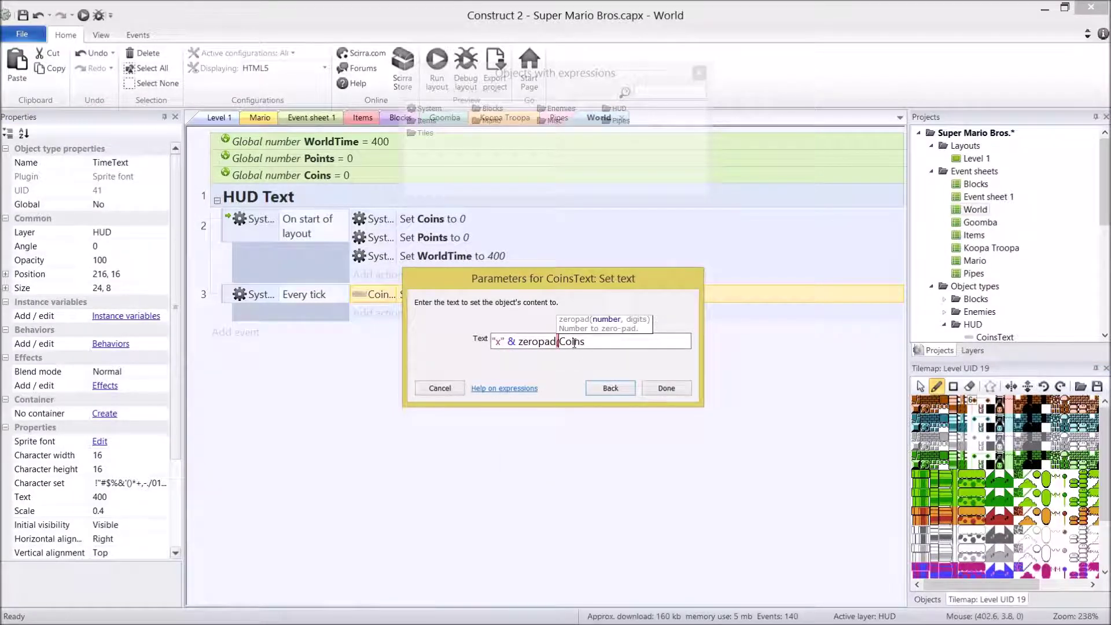
click(610, 342)
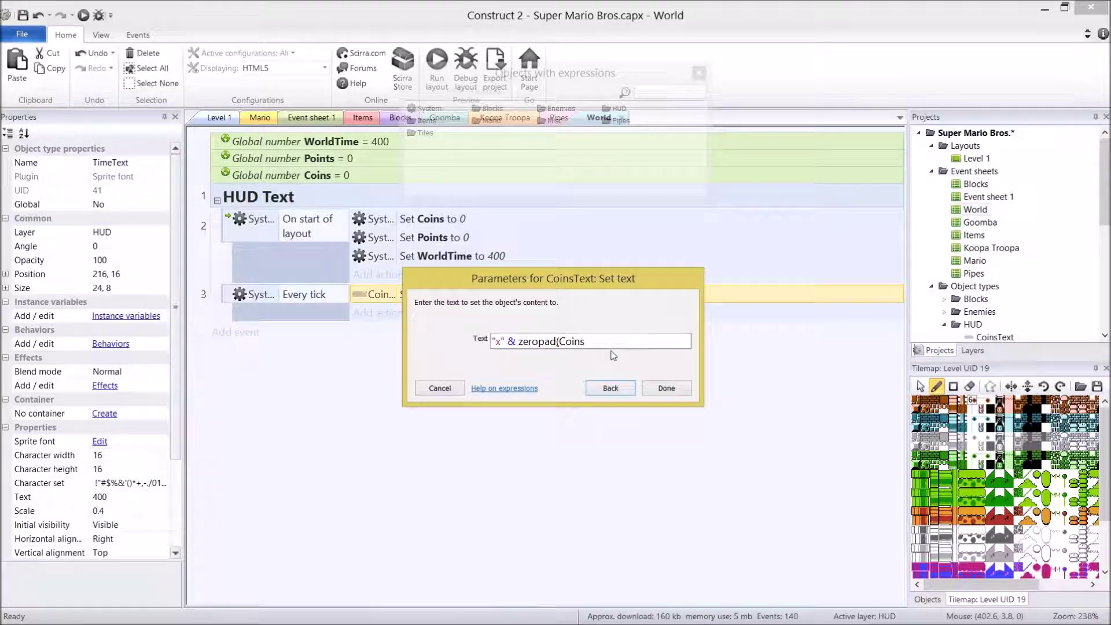
text(, 2)
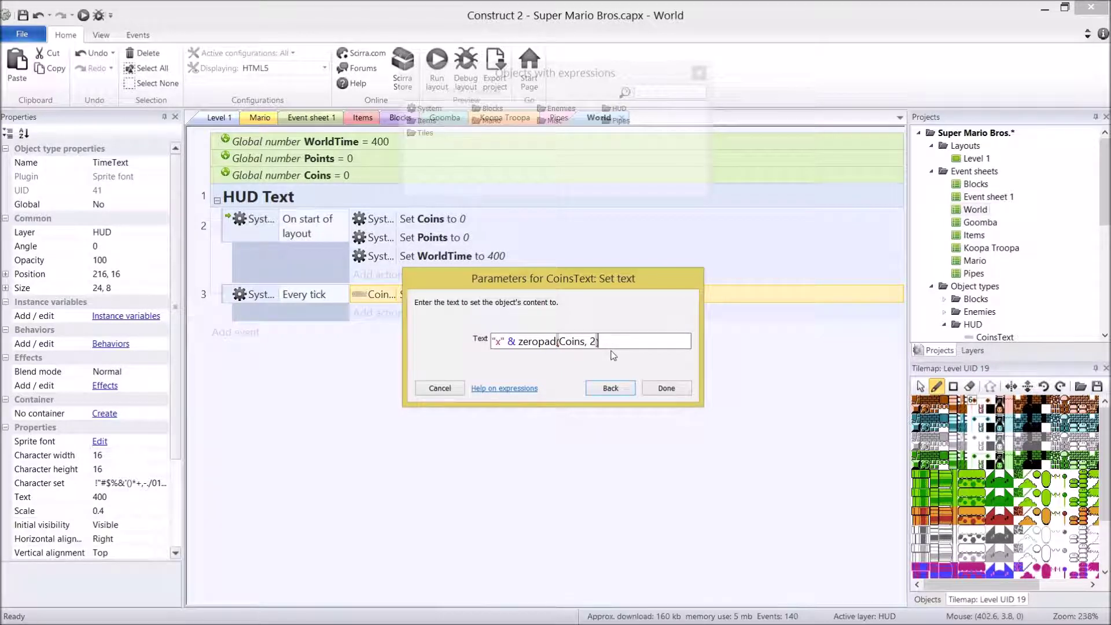
key(Return)
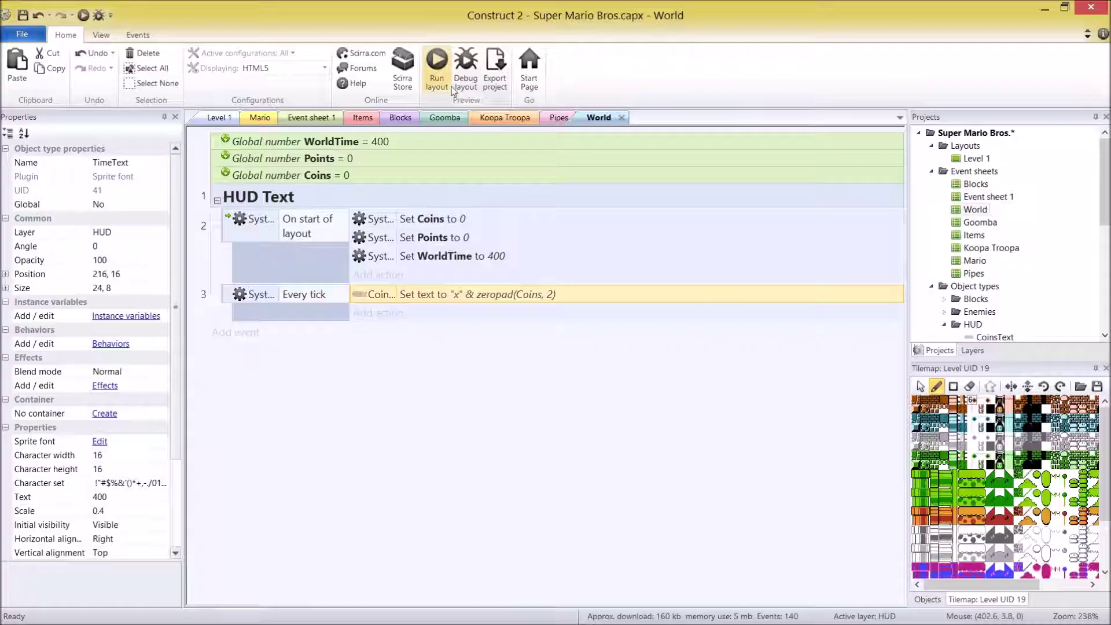
click(437, 65)
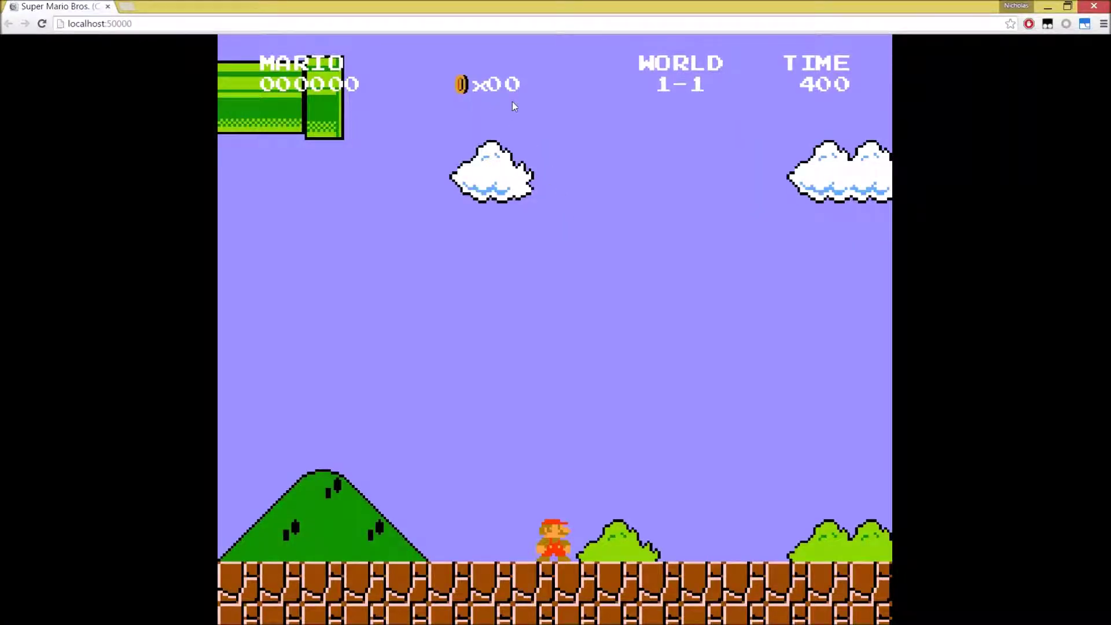
key(alt+Tab)
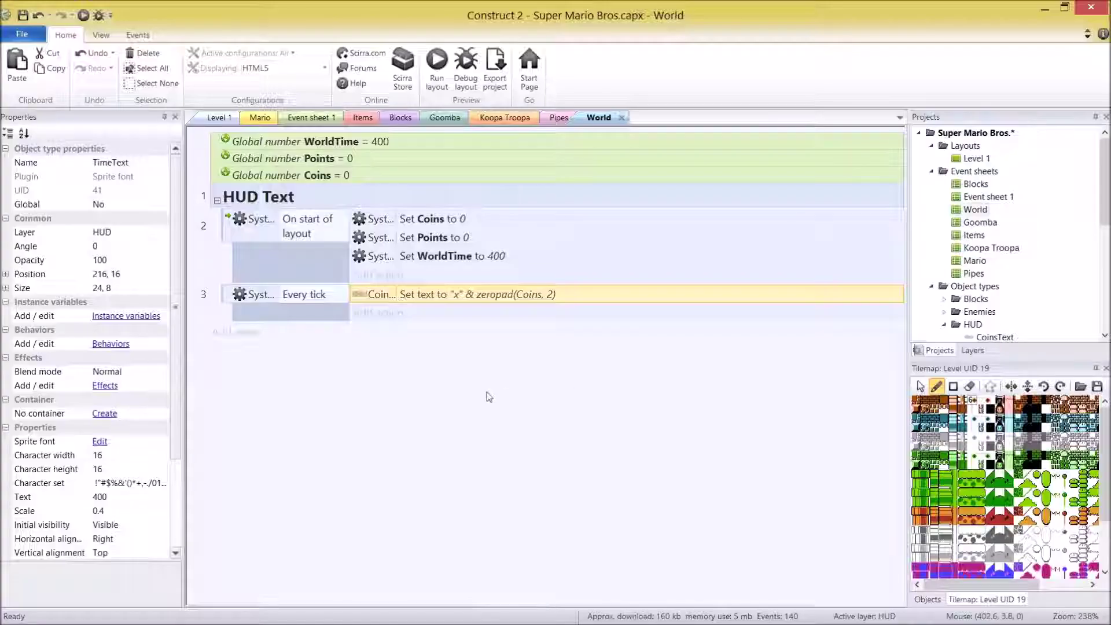
Add a PointsText Set text action with zeropad(Points, 6) to the Every tick event
click(379, 312)
text(time)
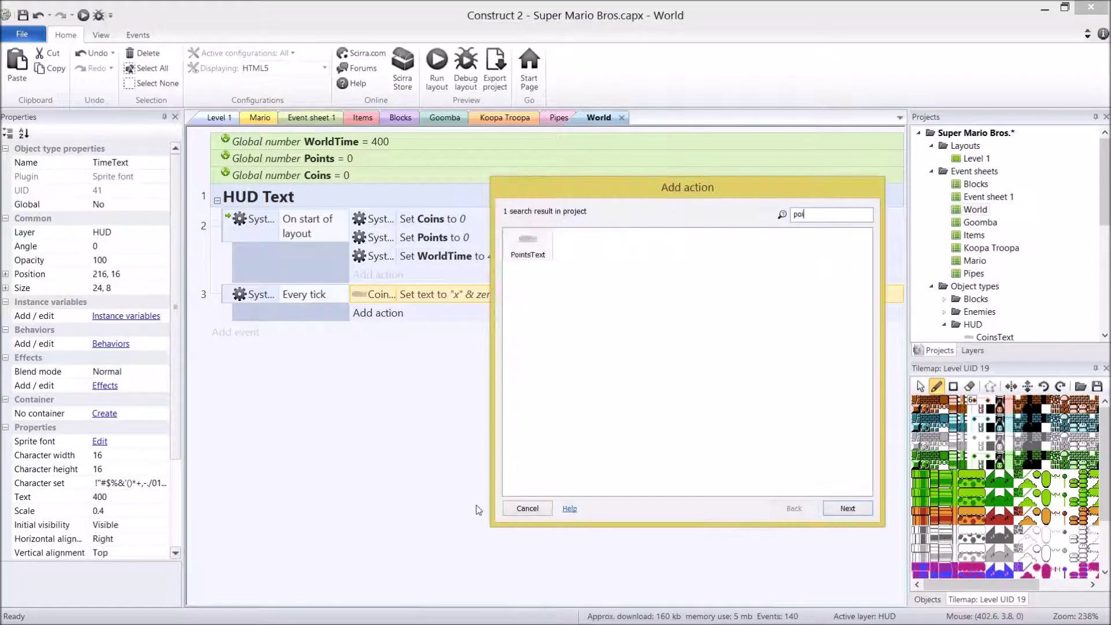
key(Return)
text(set text)
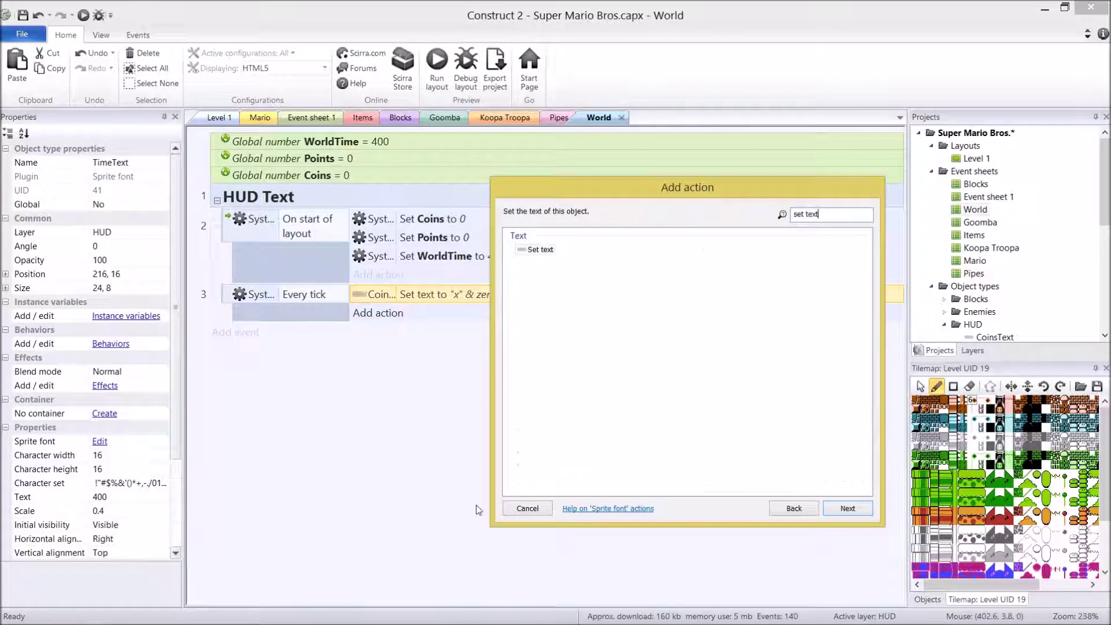
key(Return)
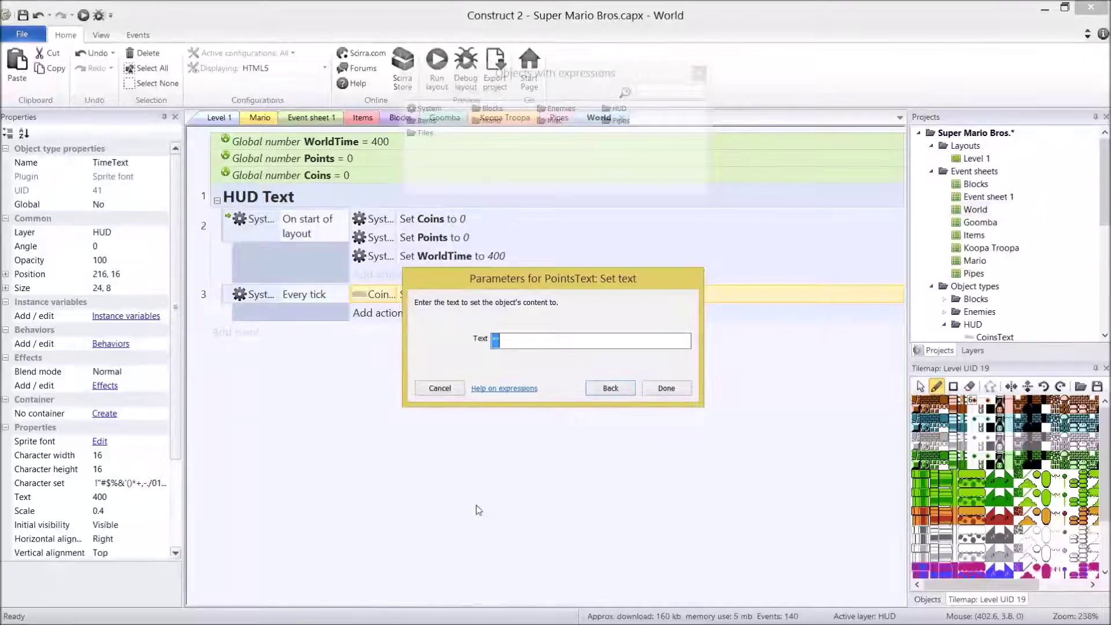
text(zeropad)
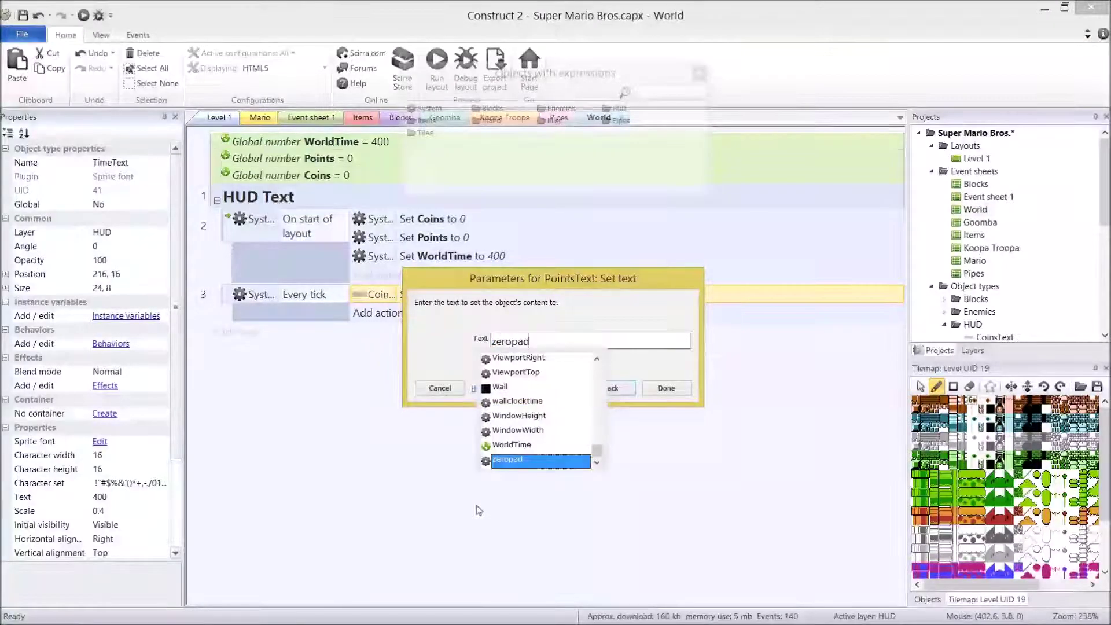
text((Points, 6))
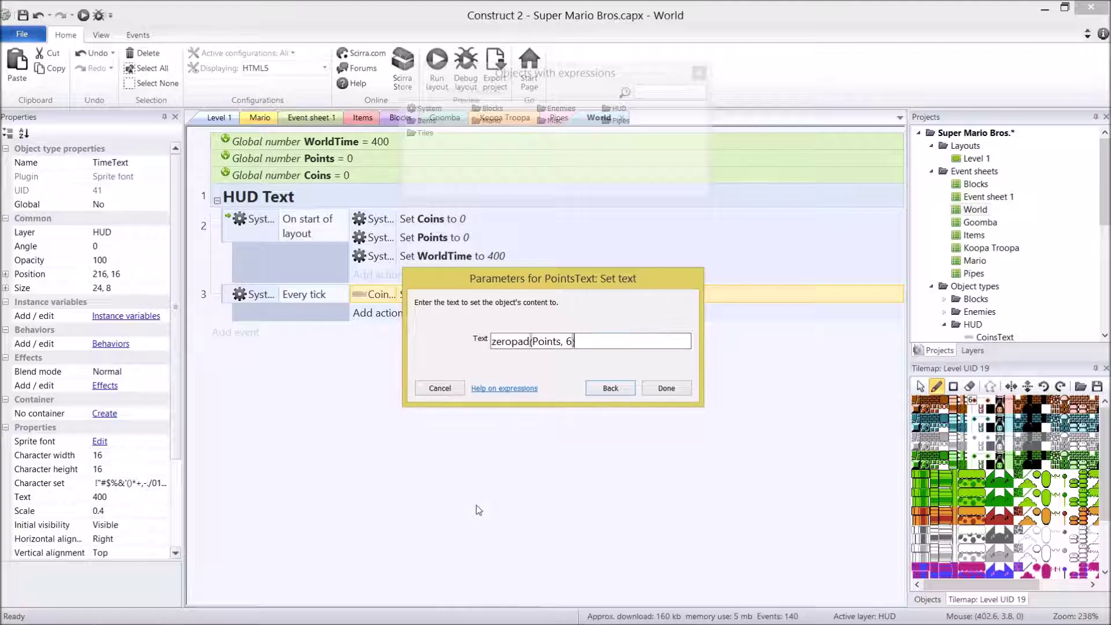
key(Return)
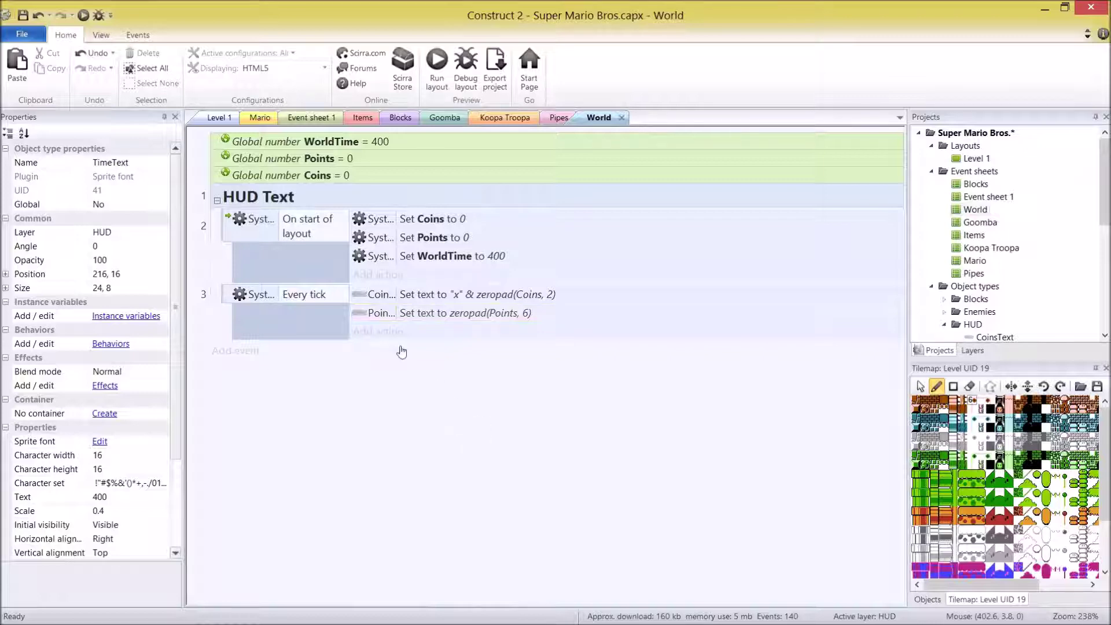
Add a TimeText Set text action with zeropad(WorldTime, 3) to the Every tick event
click(377, 331)
text(time)
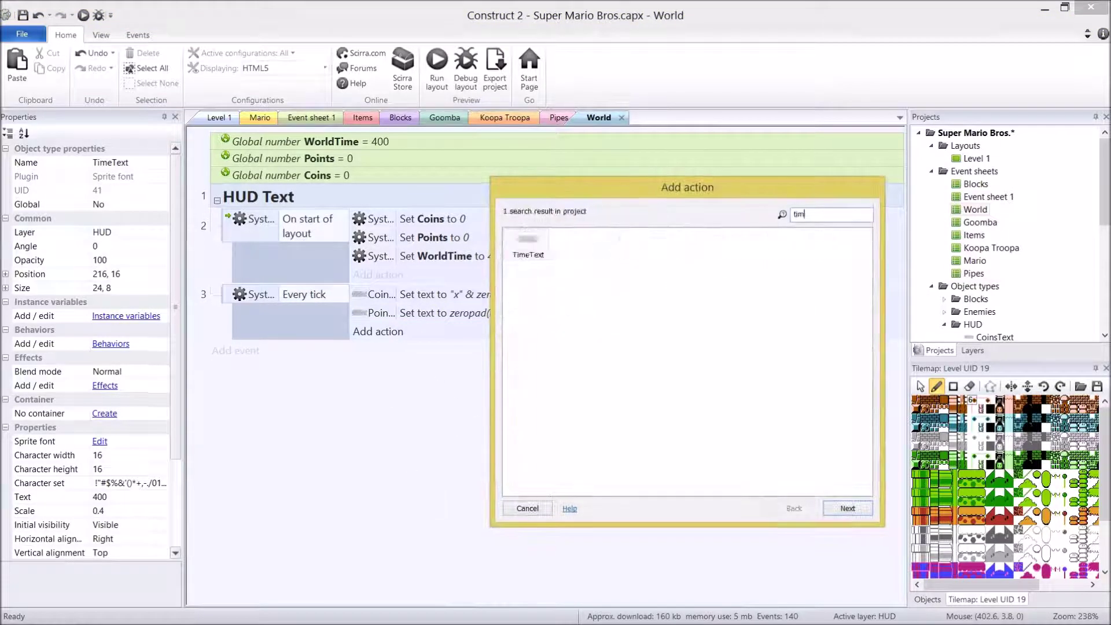
key(Return)
text(set text)
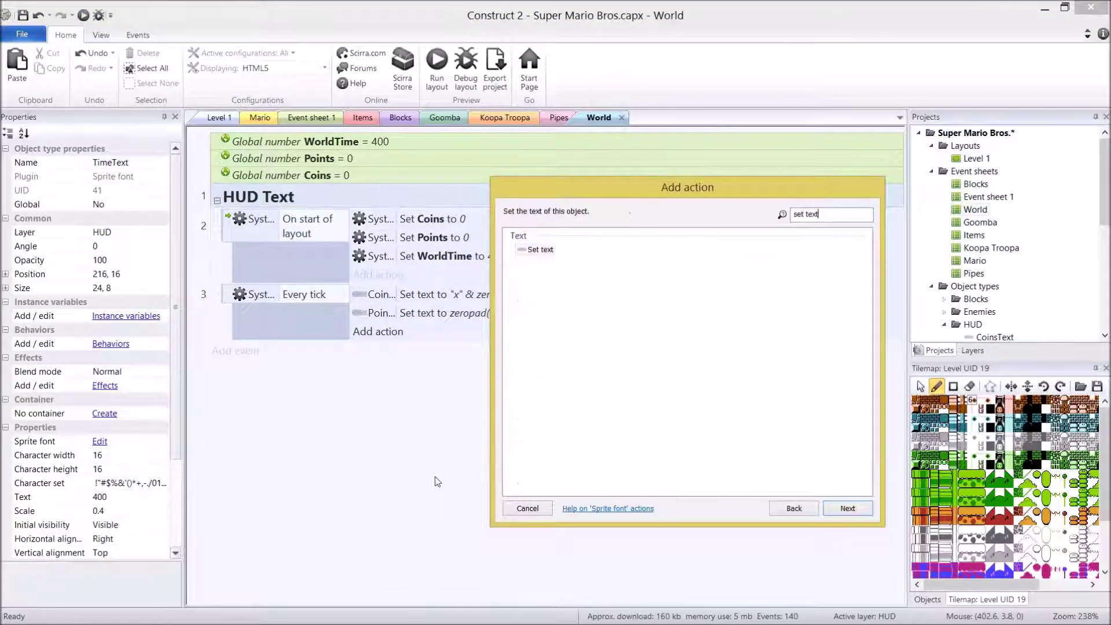
key(Return)
text(zero)
key(Return)
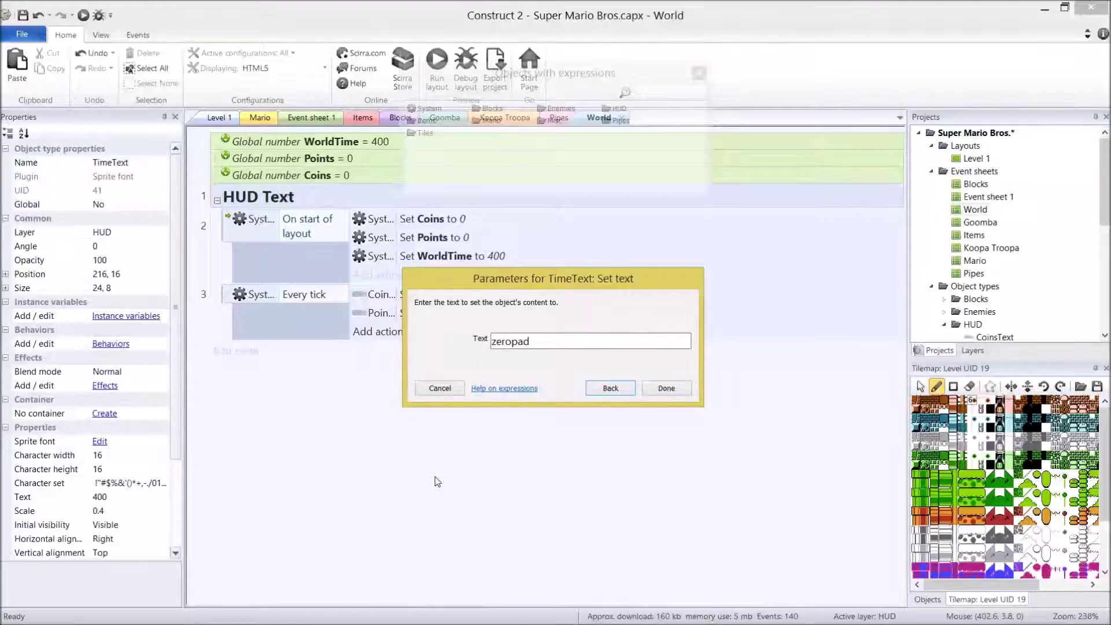
text((W)
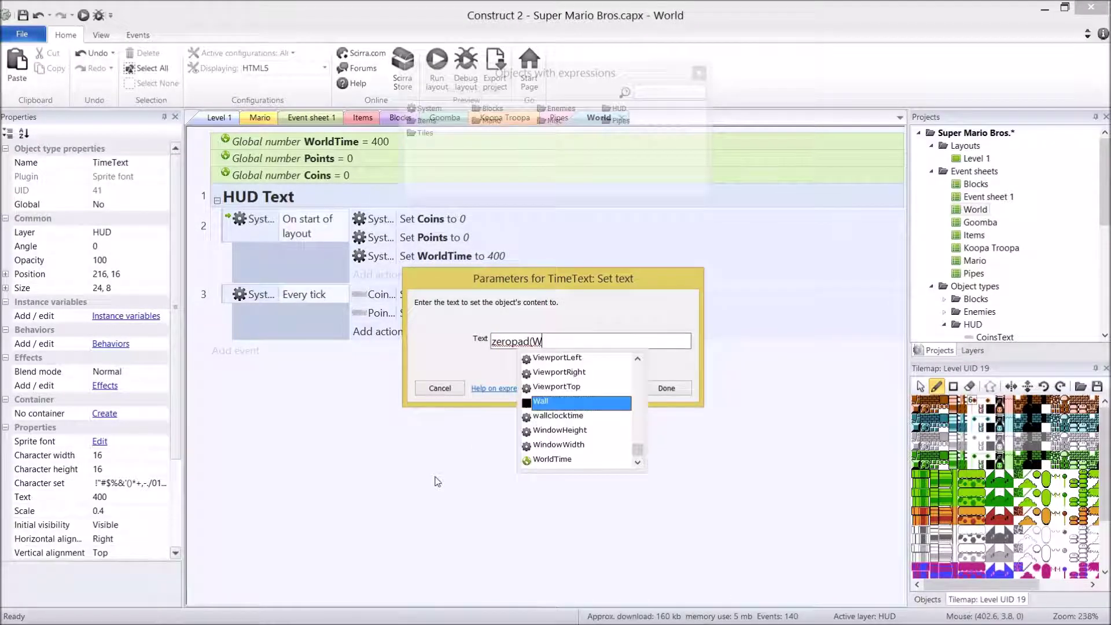
text(orldTime, 3)
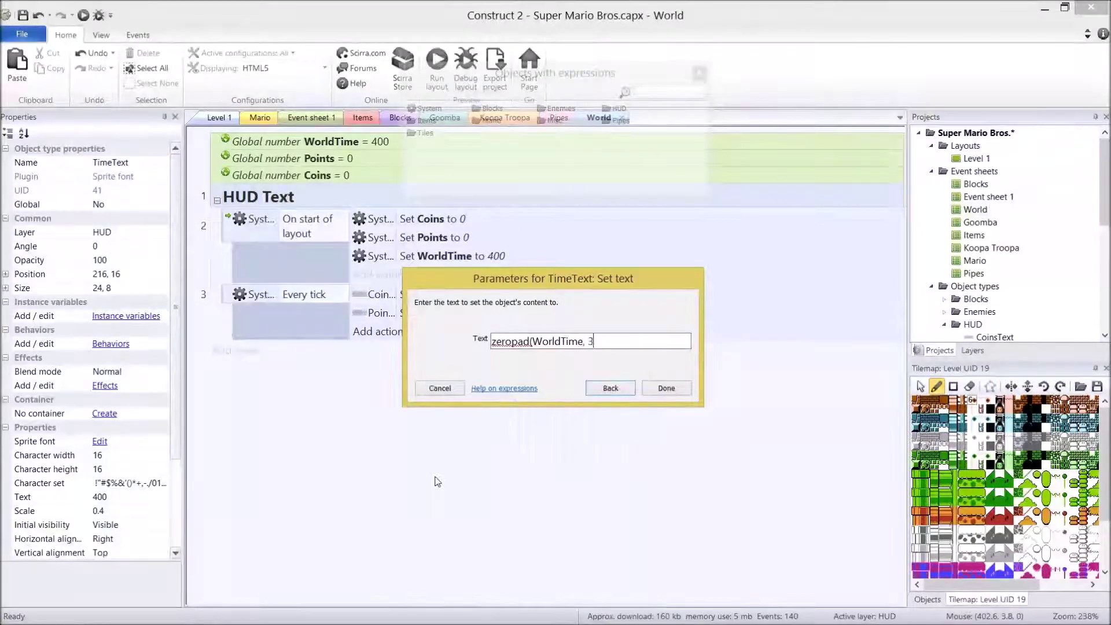
text())
key(Return)
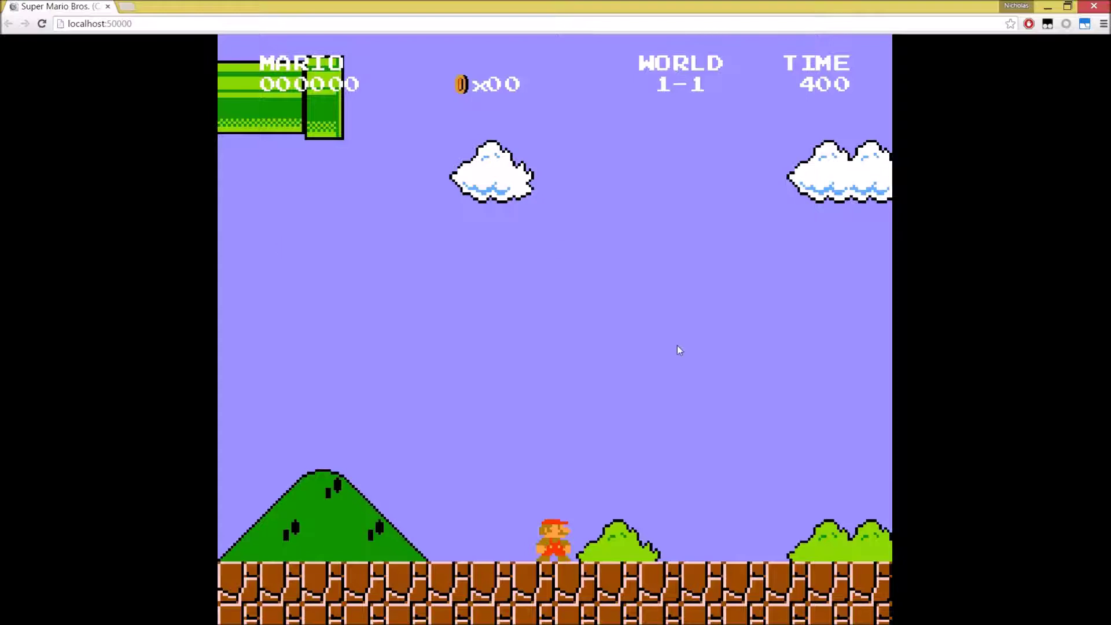
Play-test the layout by running and jumping Mario around the question blocks to check the HUD texts
key(Right)
key(Up)
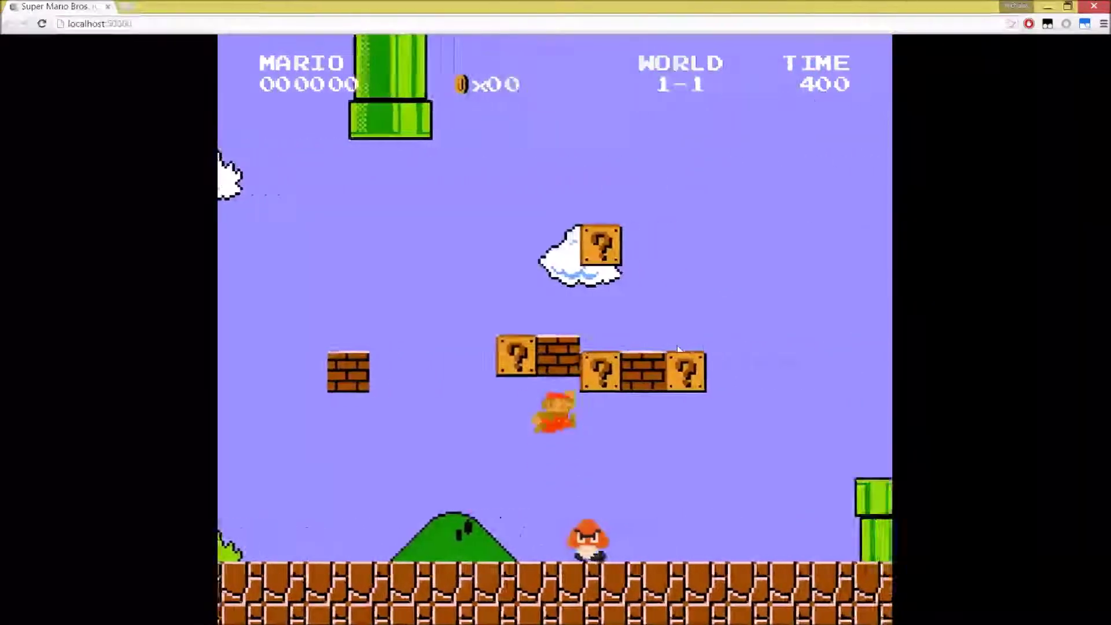
key(Up)
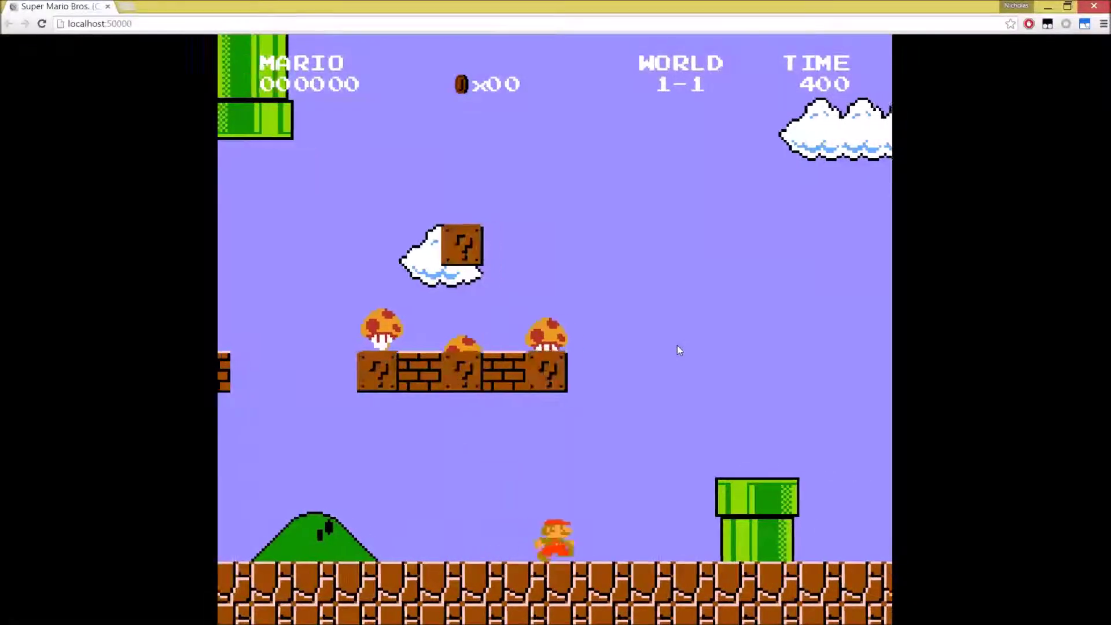
key(Up)
key(Left)
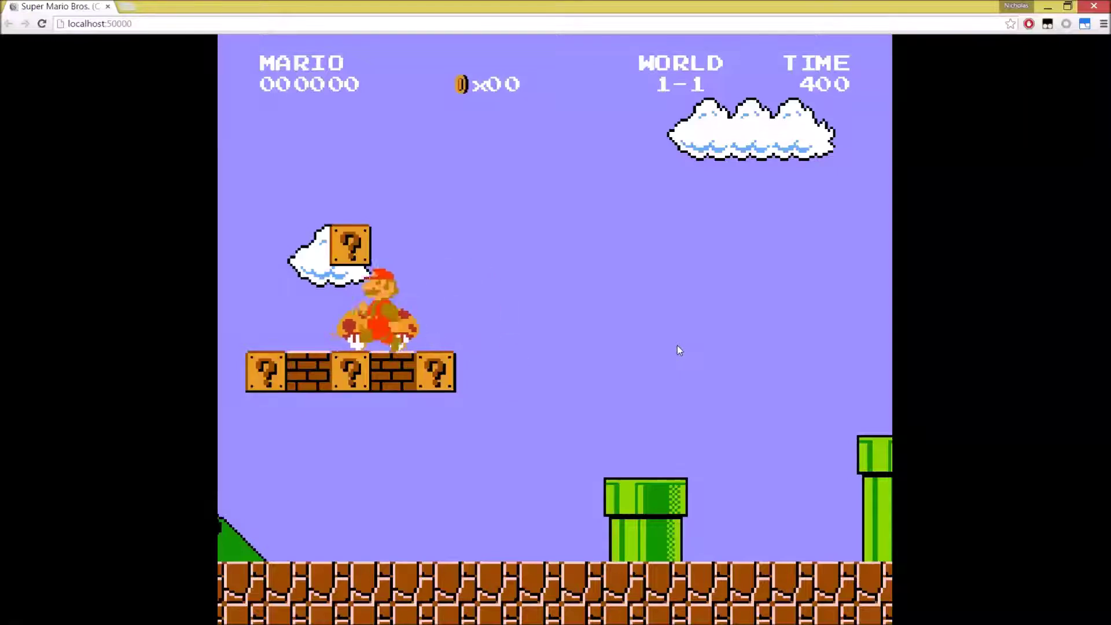
key(Up)
key(Right)
key(Up)
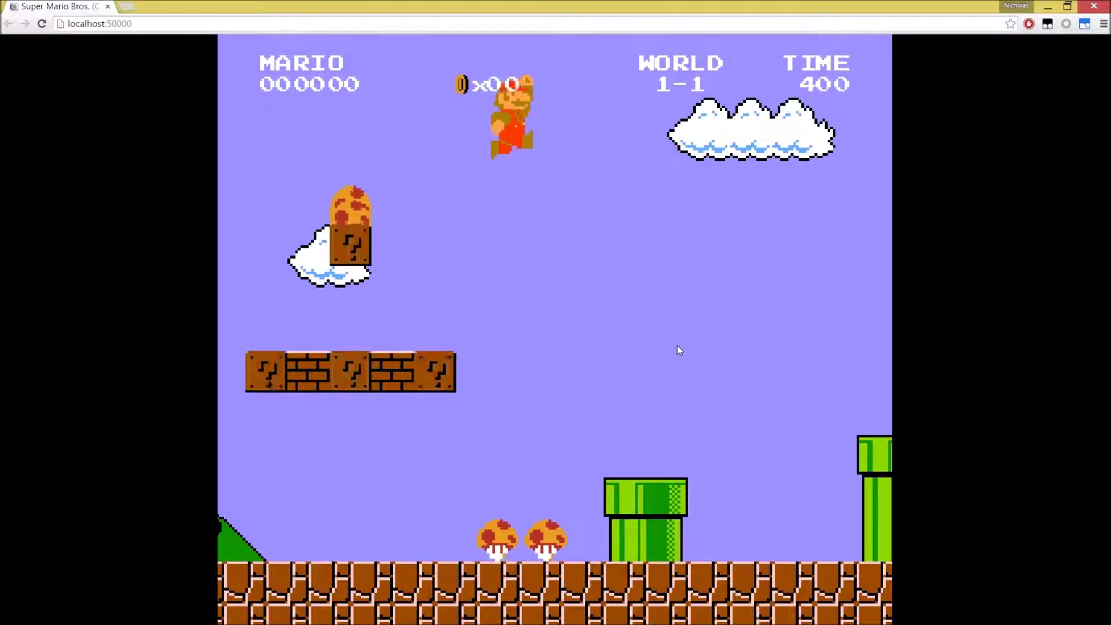
key(Right)
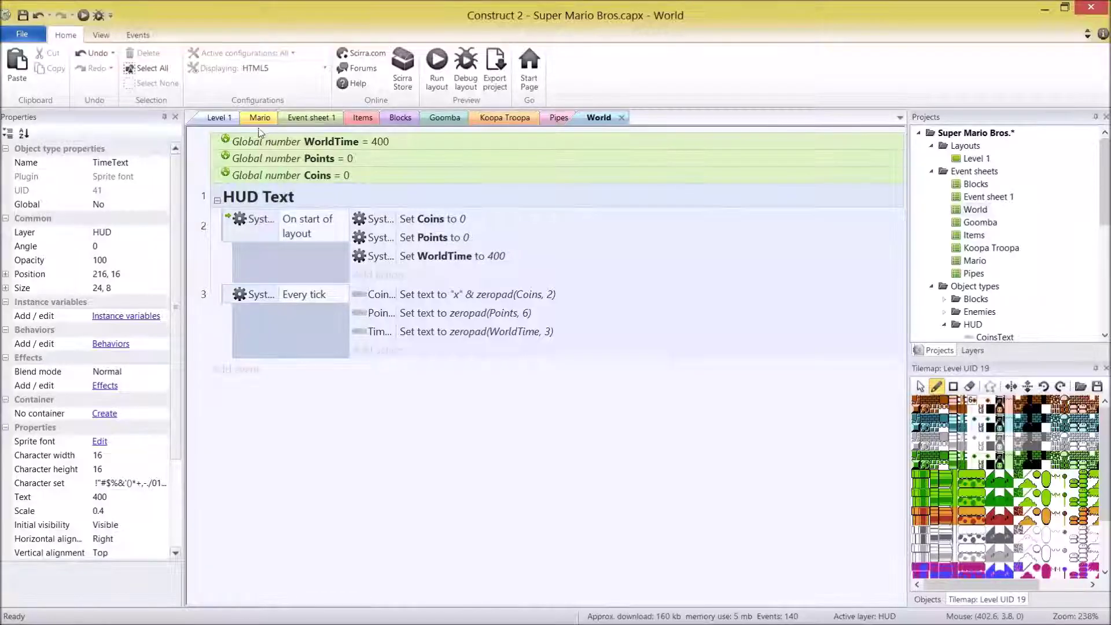
Place a Coin at about 176, 176 ahead of Mario in the Level 1 layout and preview the layout
click(221, 119)
drag(1106, 209, 1105, 265)
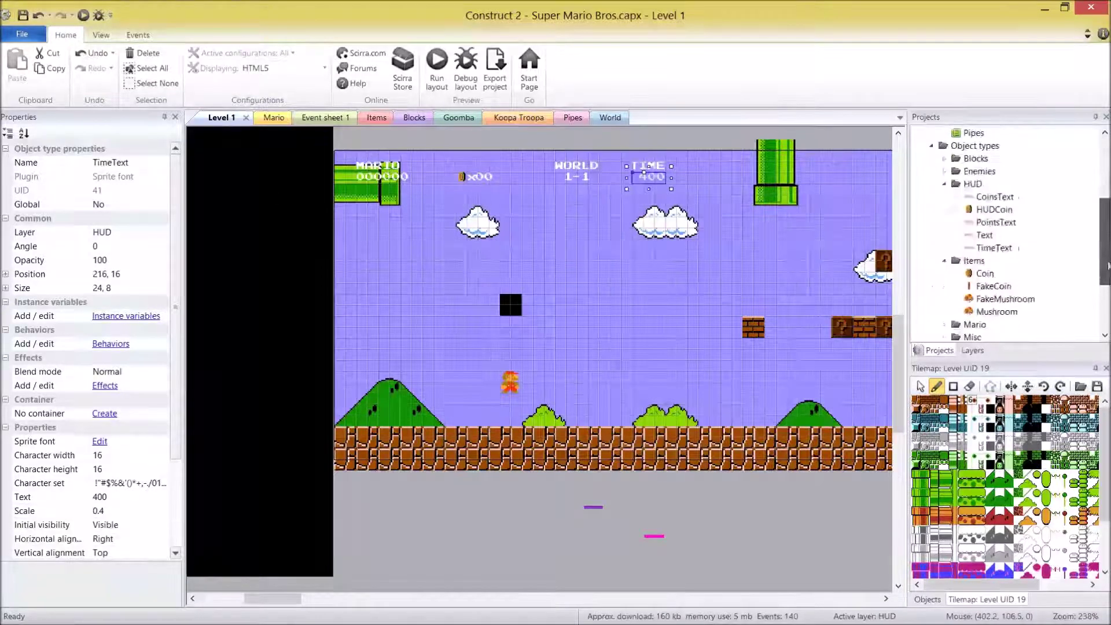
click(984, 273)
drag(984, 273, 577, 394)
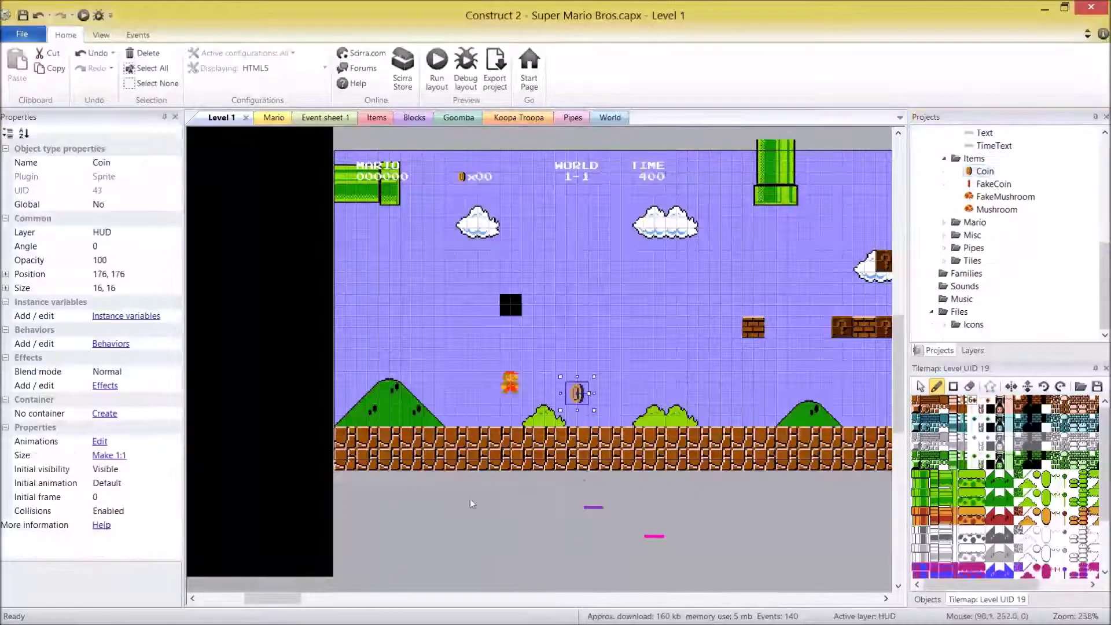
click(535, 516)
key(F5)
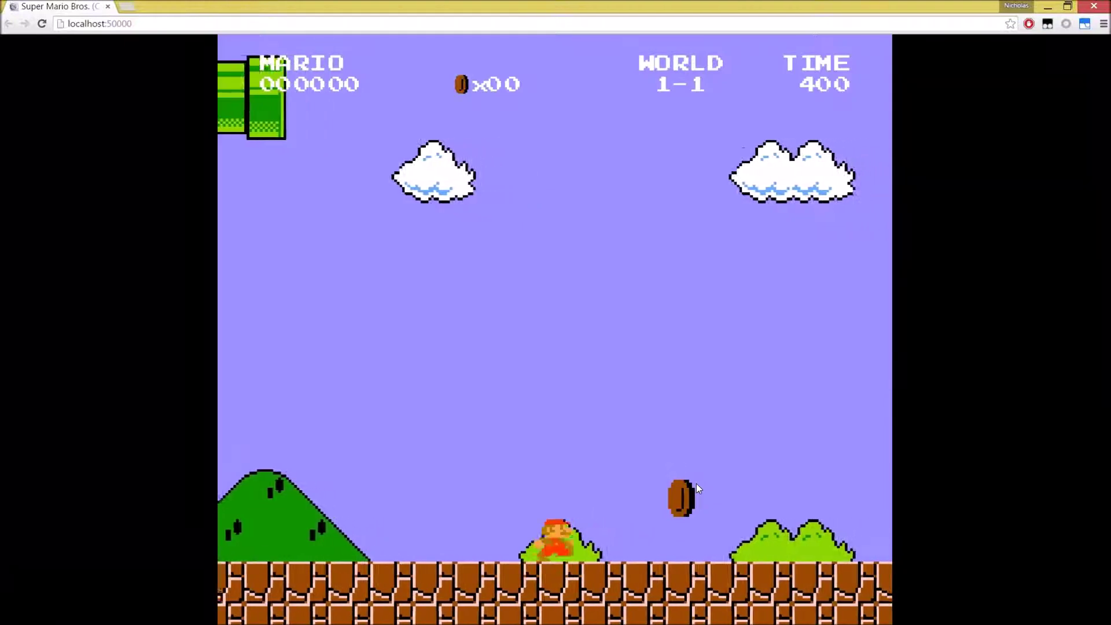
key(Right)
key(alt+Tab)
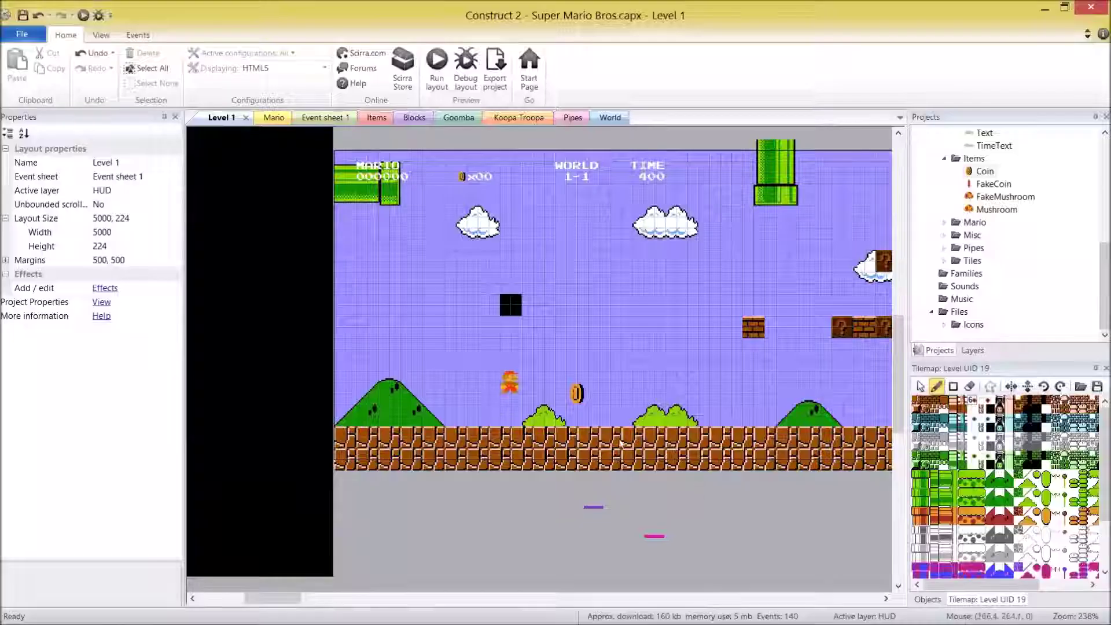
Move the placed Coin to the Items layer and preview the layout, collecting the coin with Mario
click(570, 394)
click(174, 232)
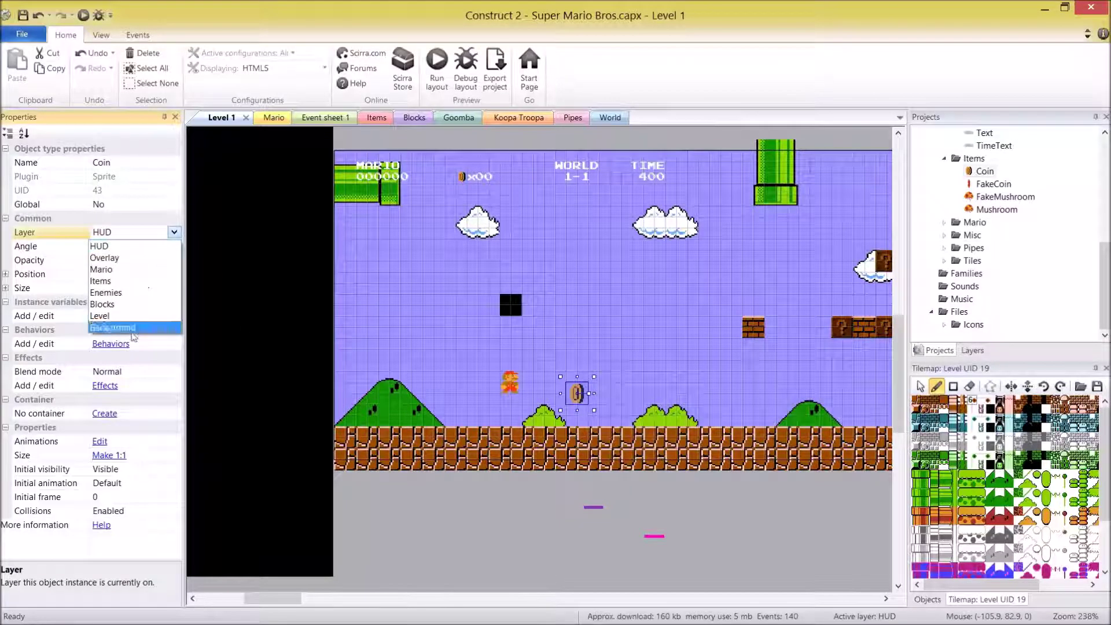
click(116, 283)
key(F5)
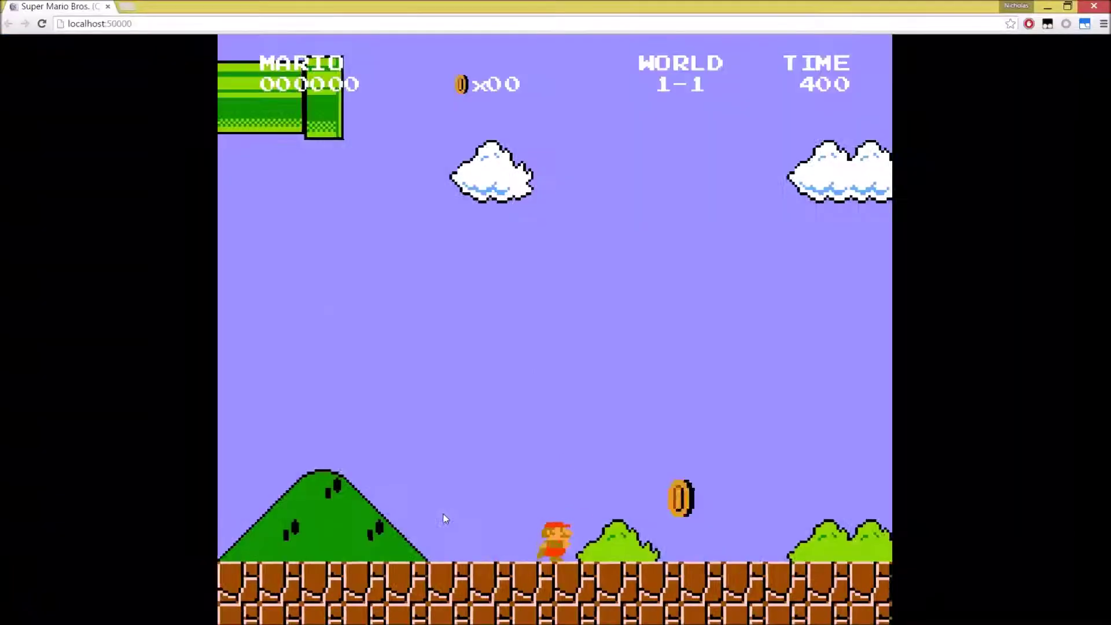
key(Right)
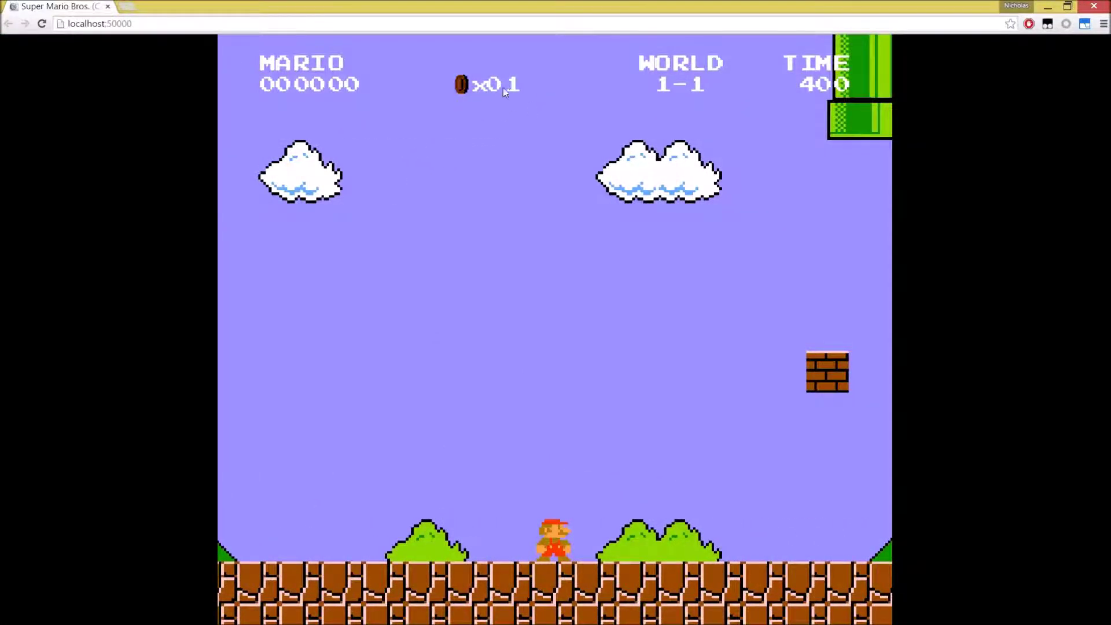
key(alt+Tab)
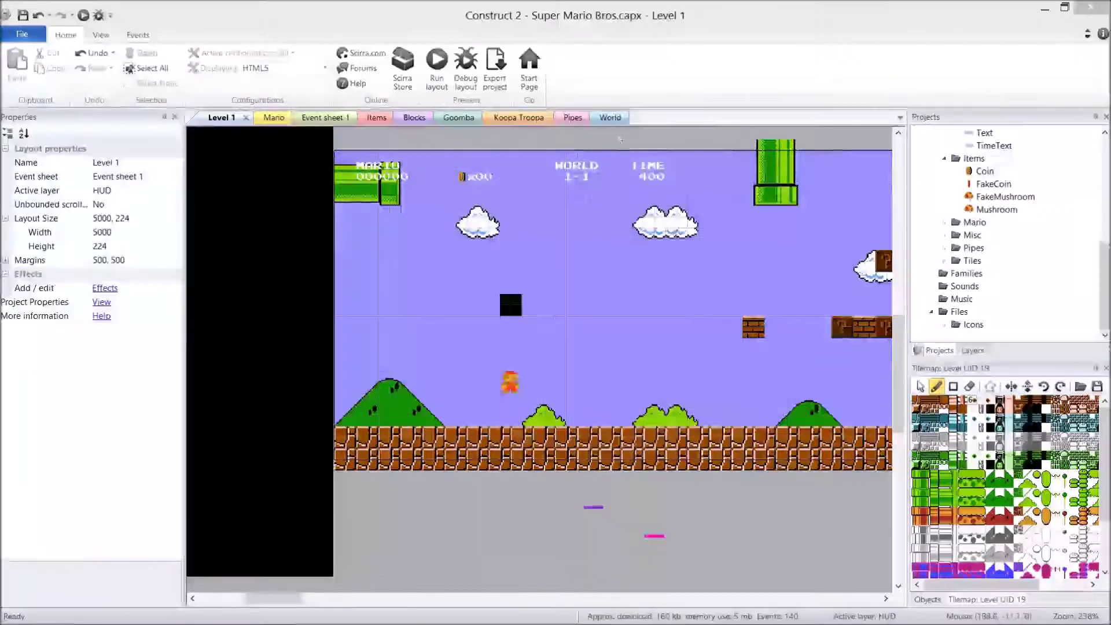
Add an event group named Time to the World event sheet
click(610, 117)
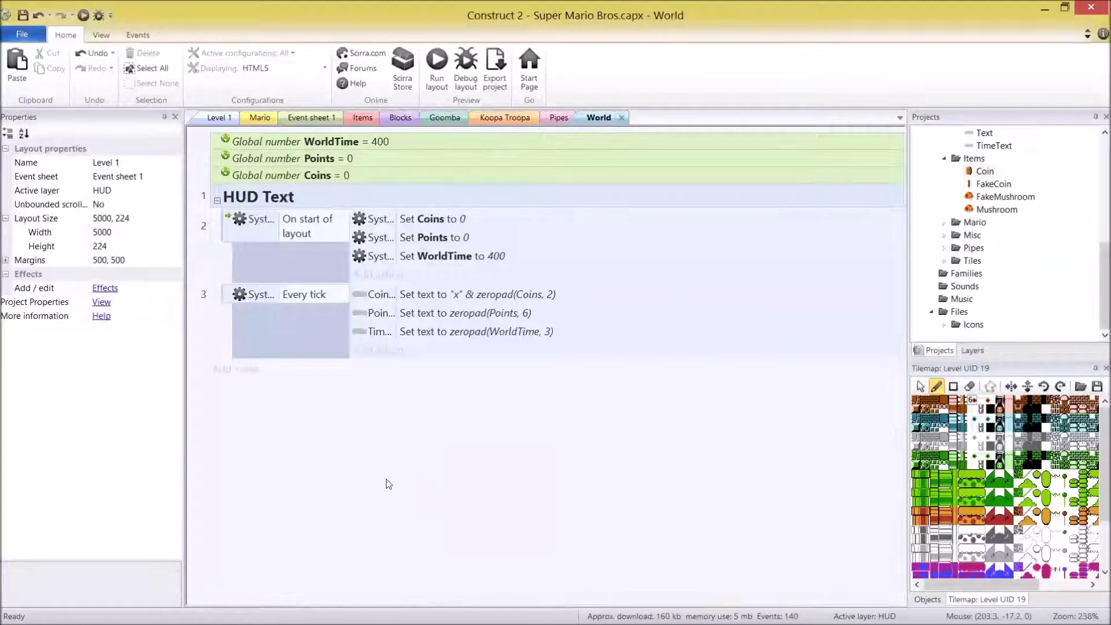
right_click(341, 474)
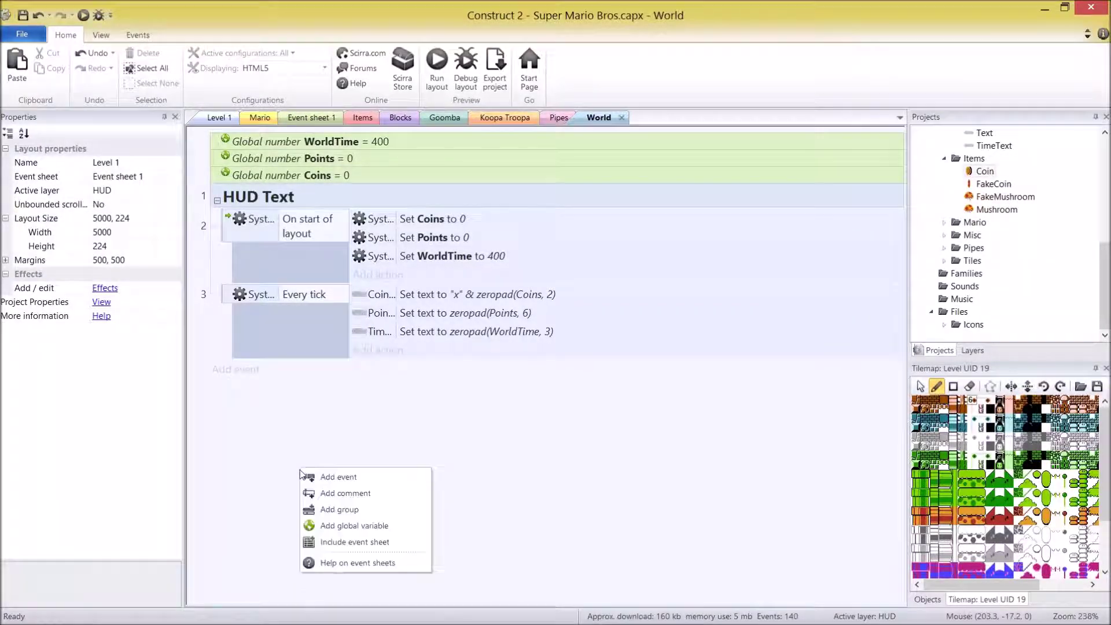
click(340, 509)
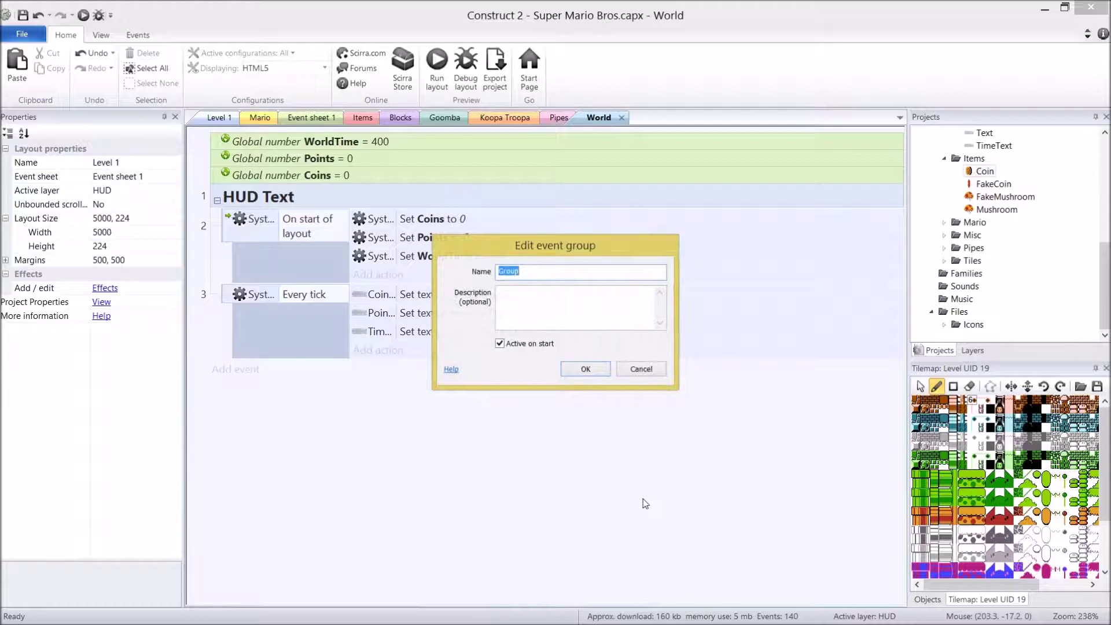
text(Tiem)
key(BackSpace)
key(BackSpace)
text(me)
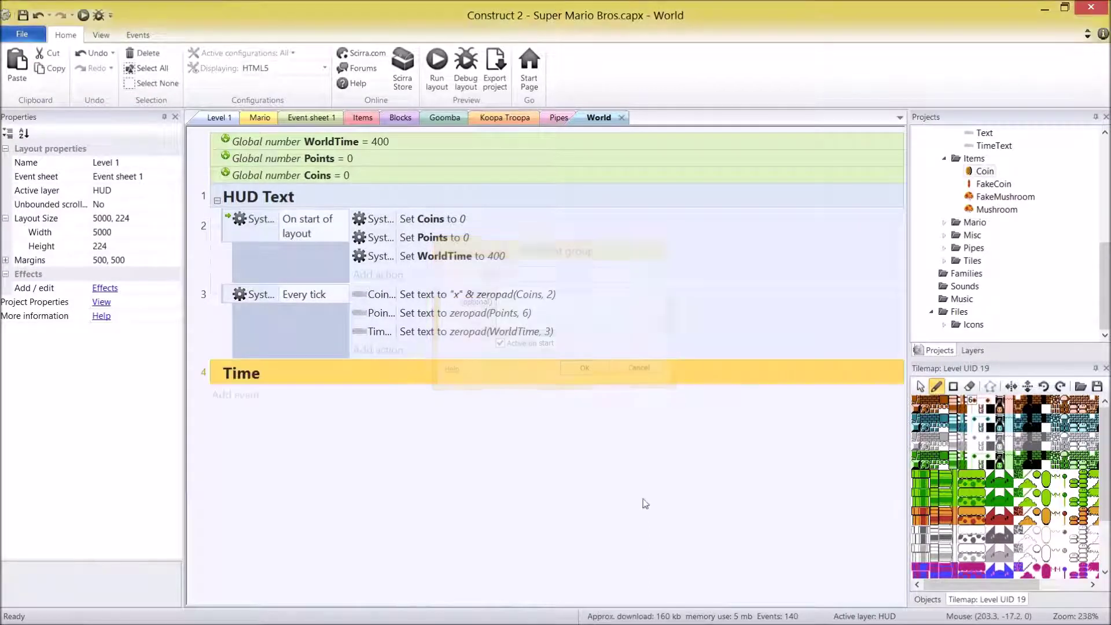
key(Return)
Add a System Every X seconds event with an interval of 0.5 seconds to the Time group
double_click(412, 416)
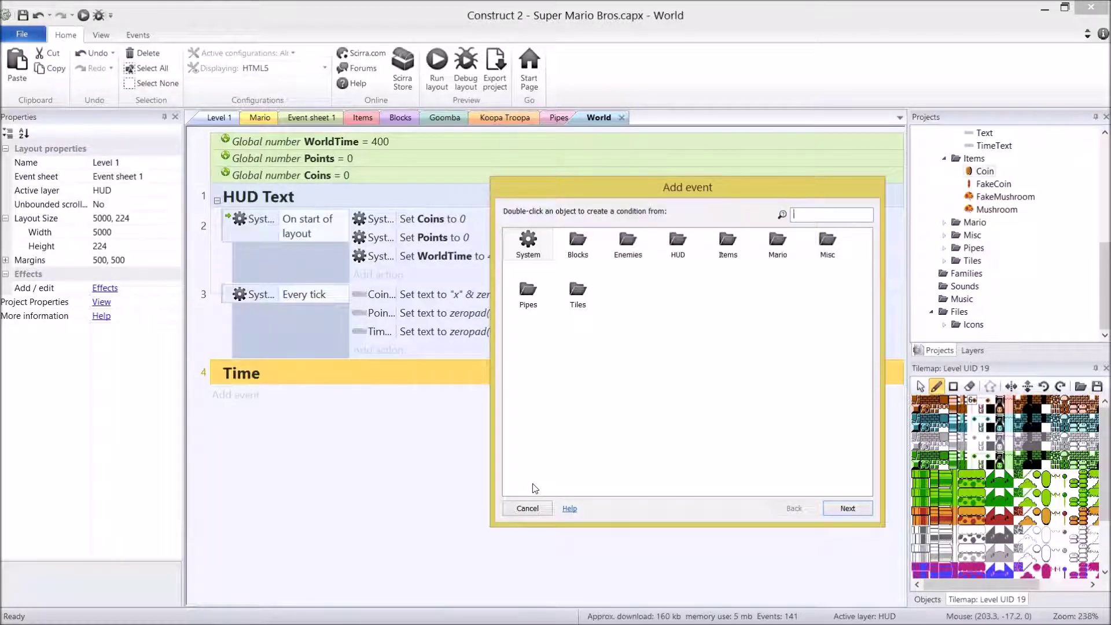
text(eve)
key(Return)
text(r)
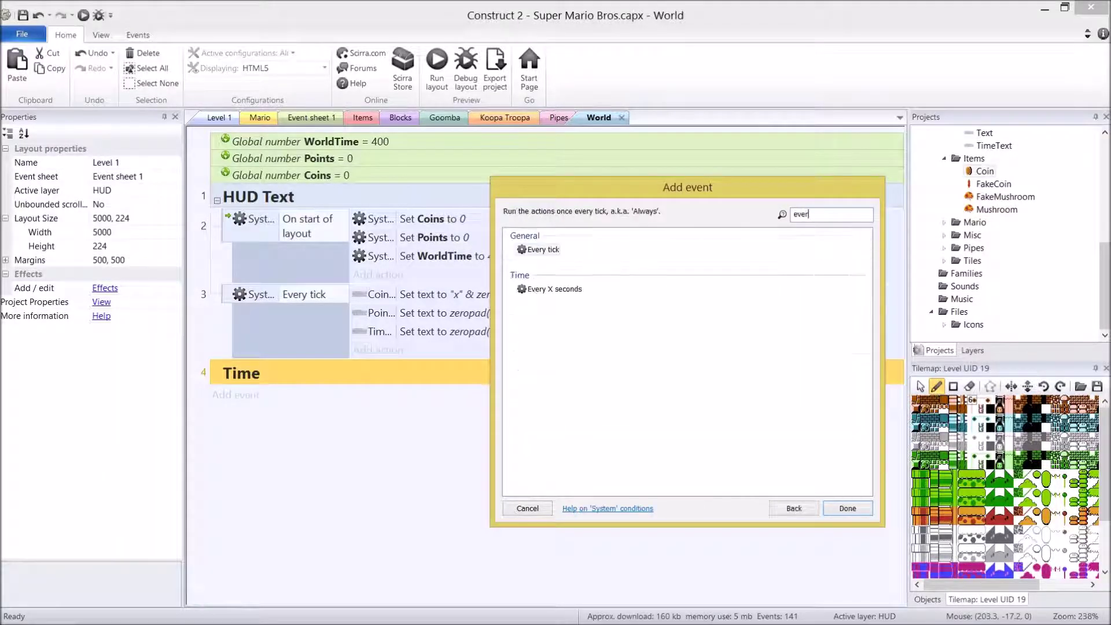
text(y x)
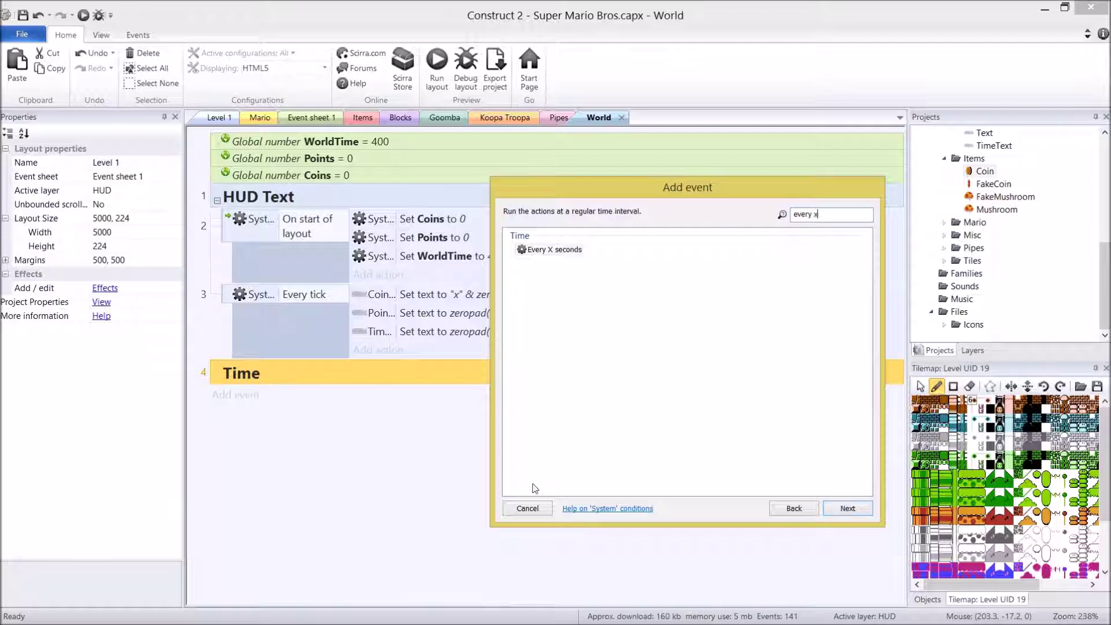
key(Return)
text(0.5)
key(Return)
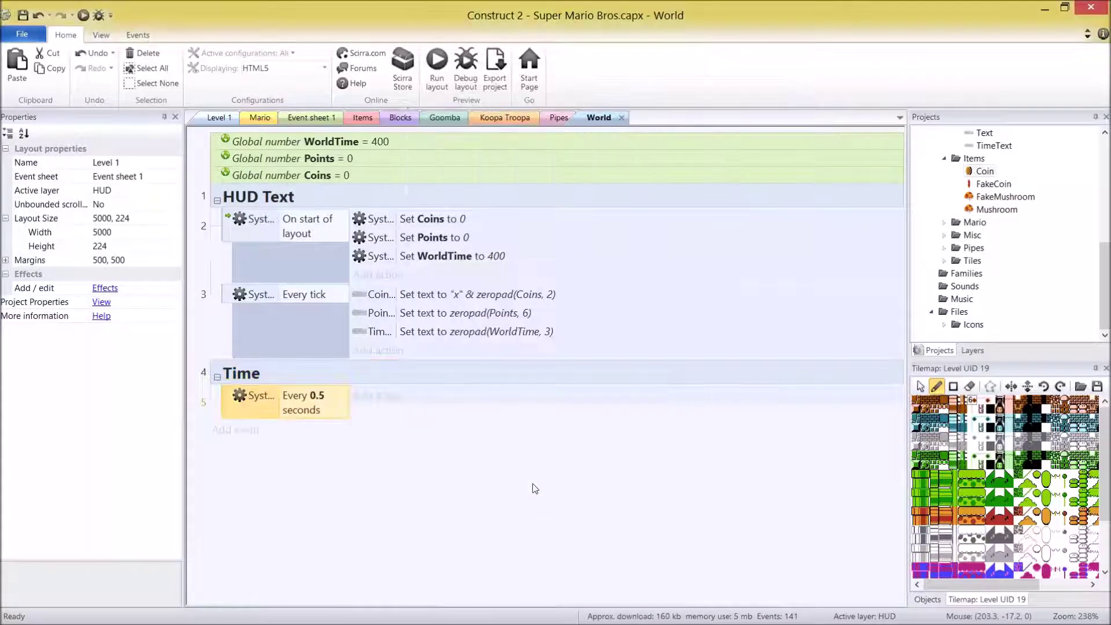
Add a System Subtract from action that subtracts 1 from WorldTime to the Every 0.5 seconds event
click(386, 397)
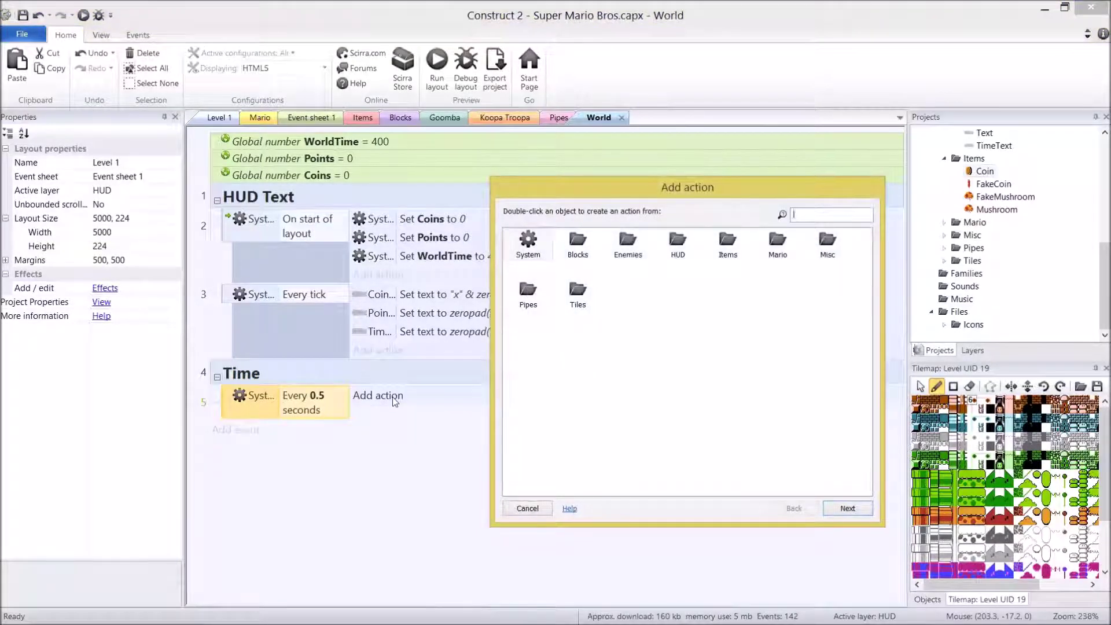
text(subtract)
key(Return)
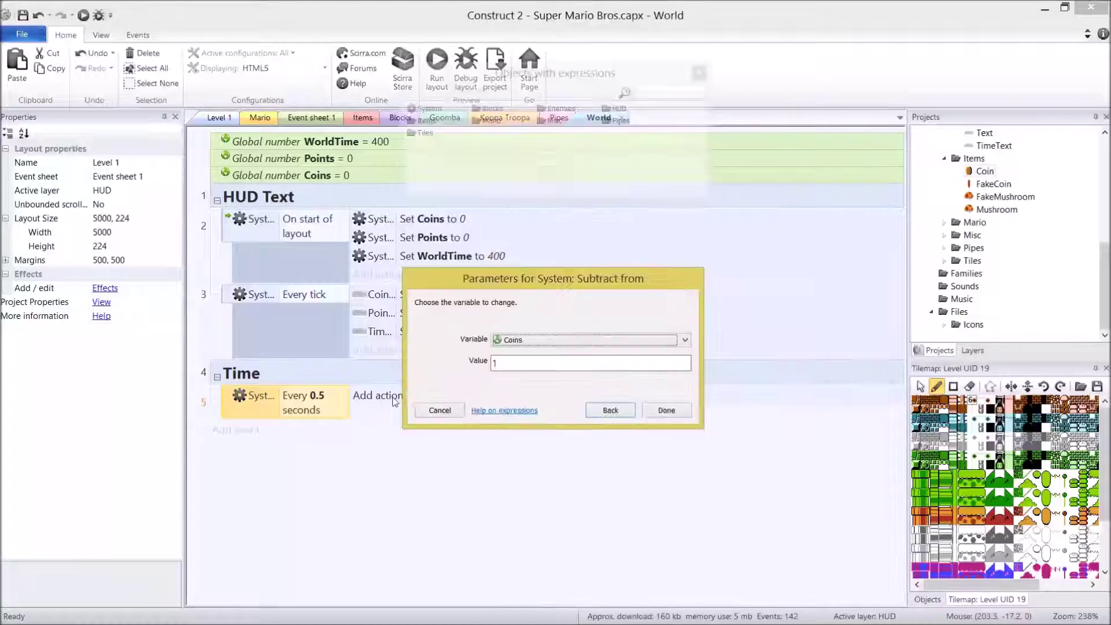
key(w)
key(Tab)
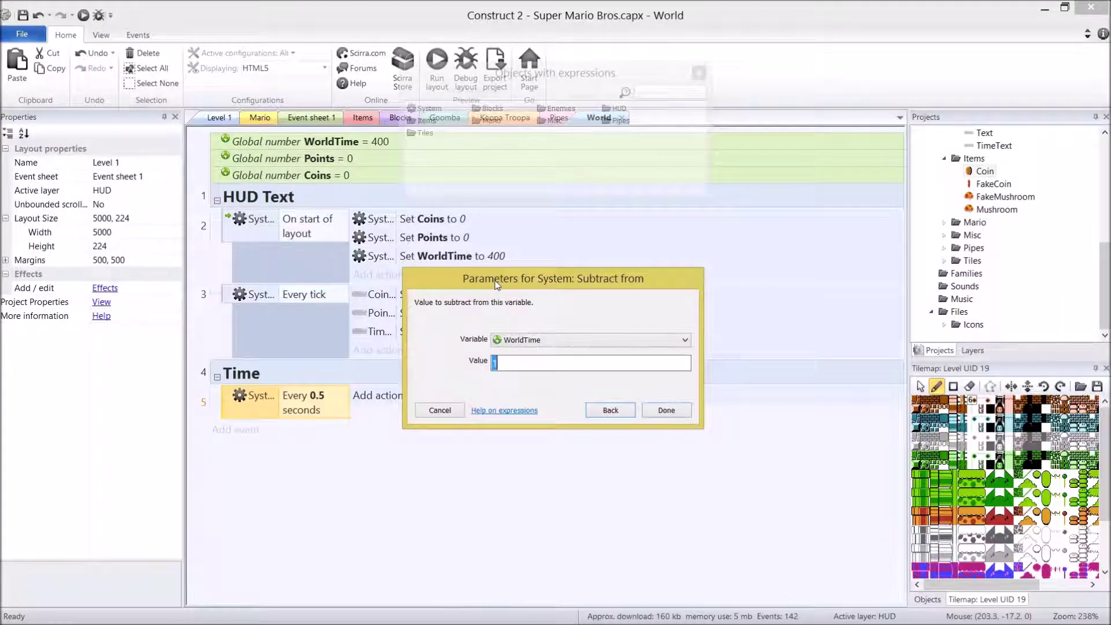
key(Return)
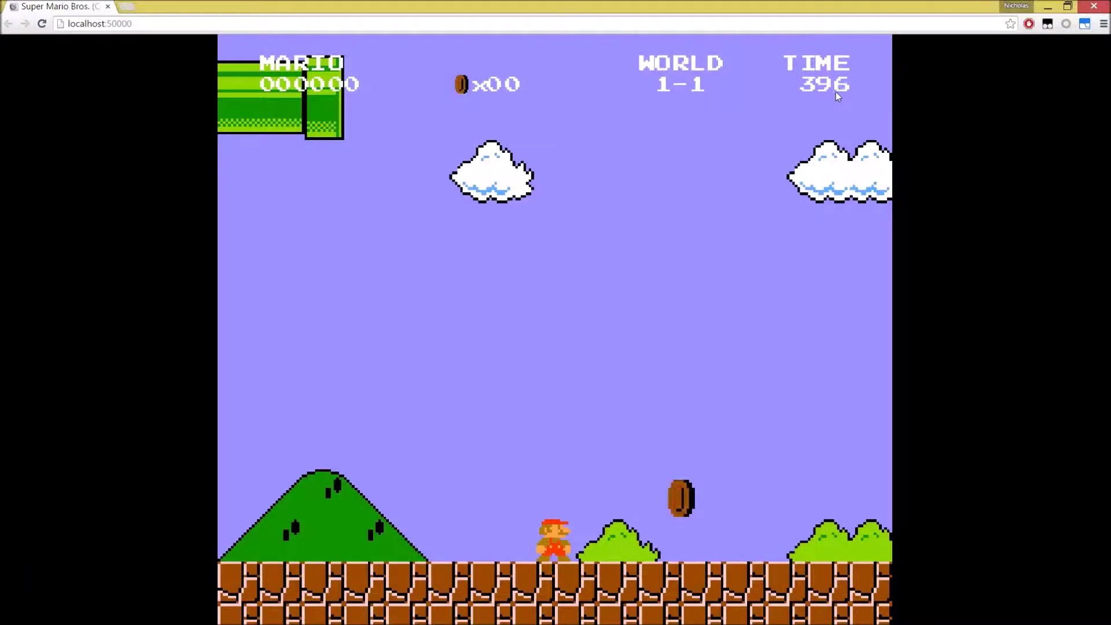
Play-test the level to check the countdown timer and coin counter, and return to the Time group
key(Right)
key(Up)
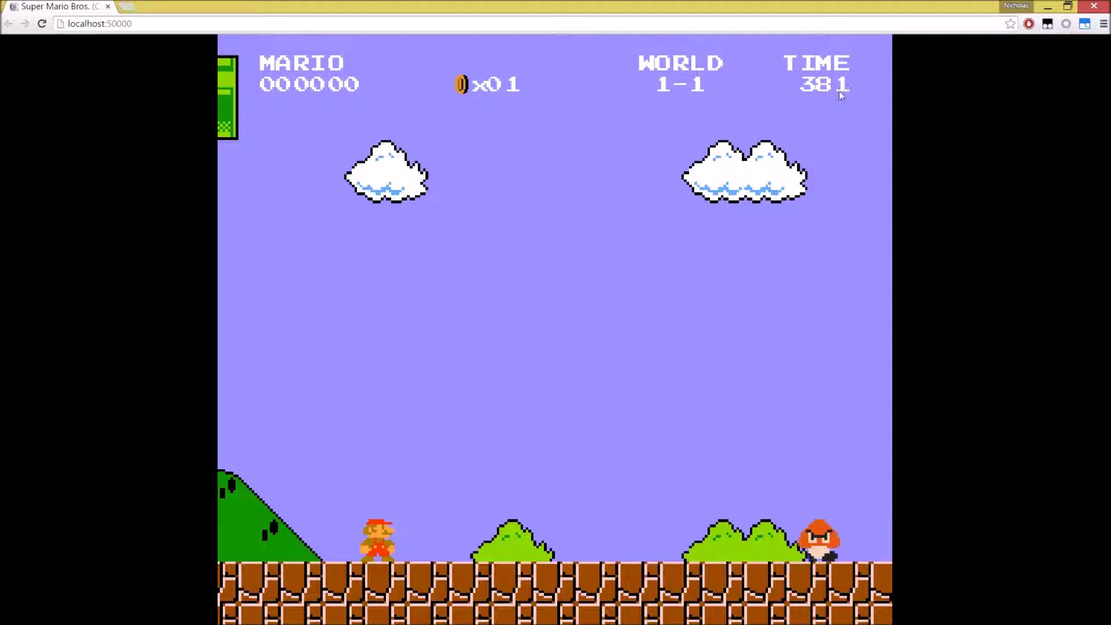
key(Right)
key(Up)
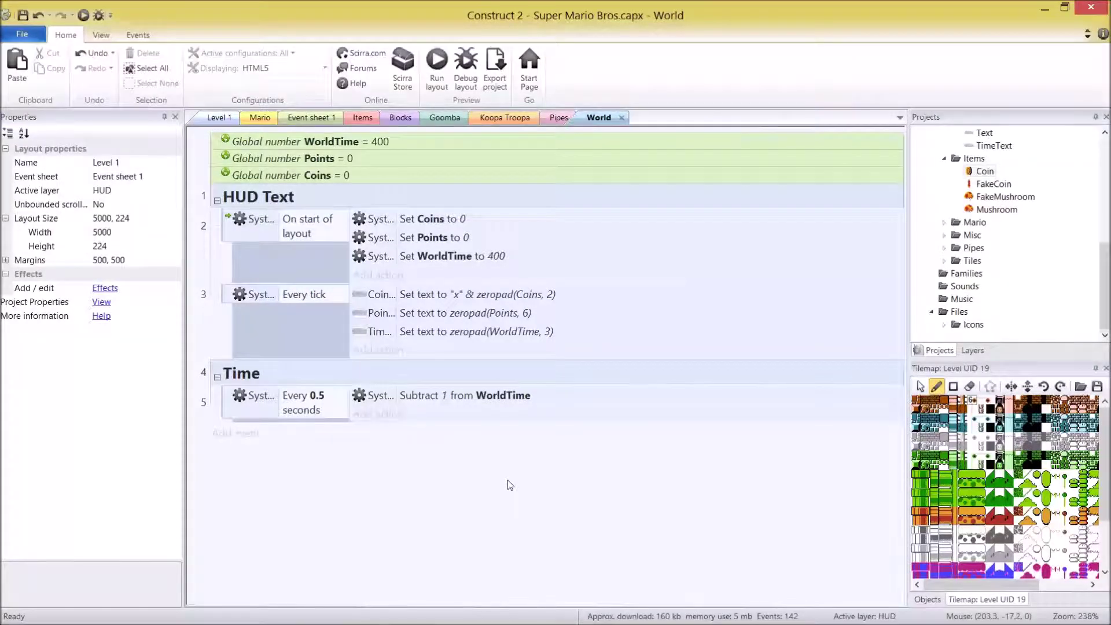
click(506, 371)
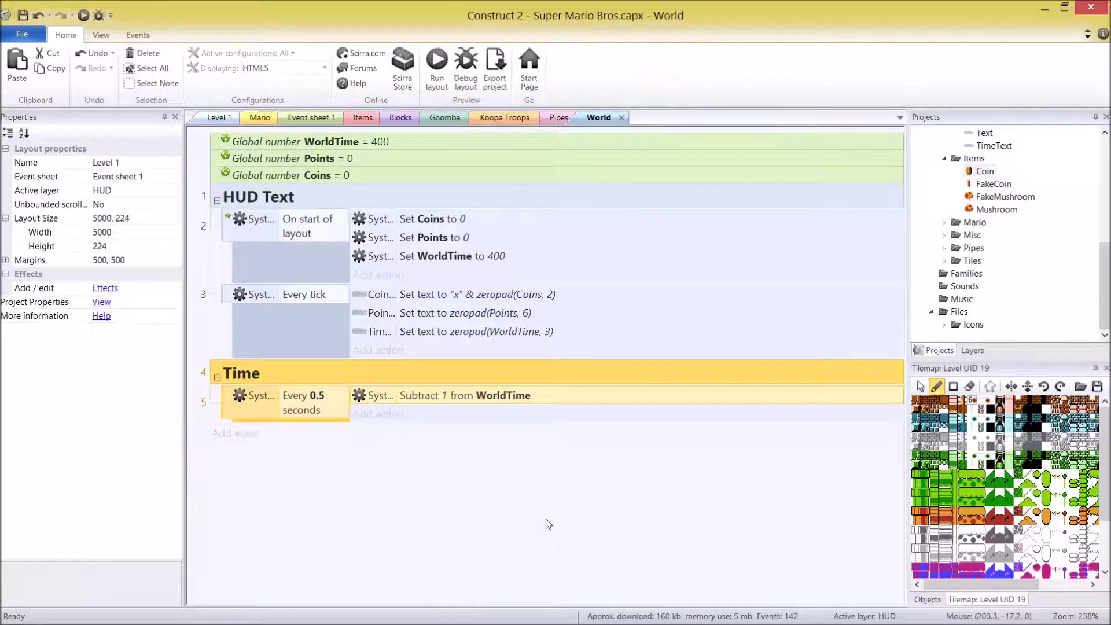
Add a Function On function event named "Dead" to the Mario Functions group of the Mario event sheet
click(260, 117)
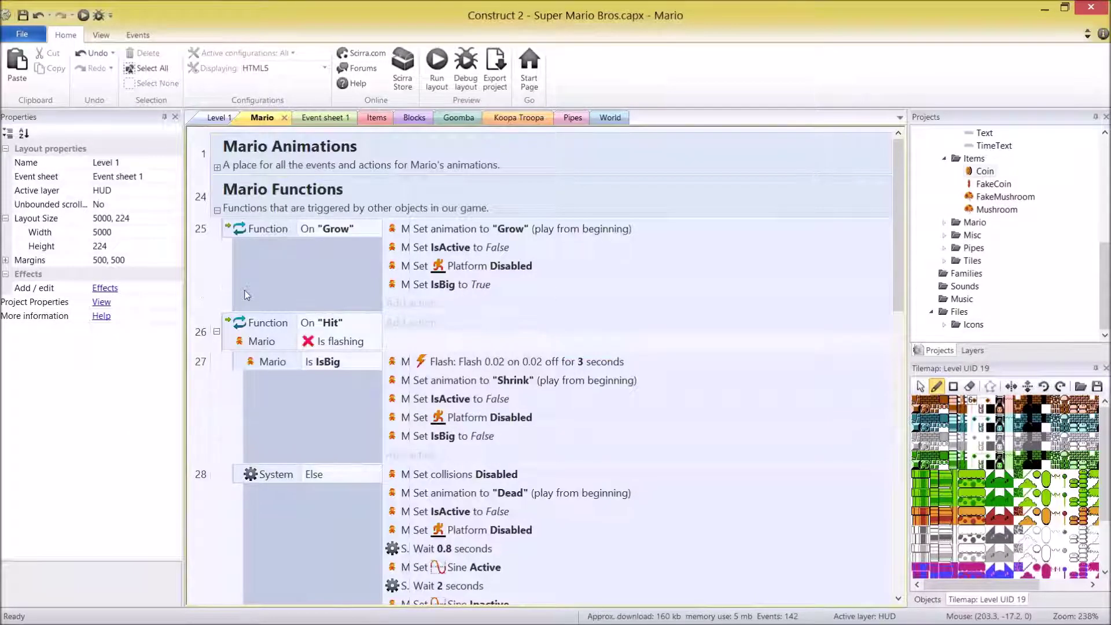
scroll(249, 295, down, 3)
scroll(233, 383, down, 3)
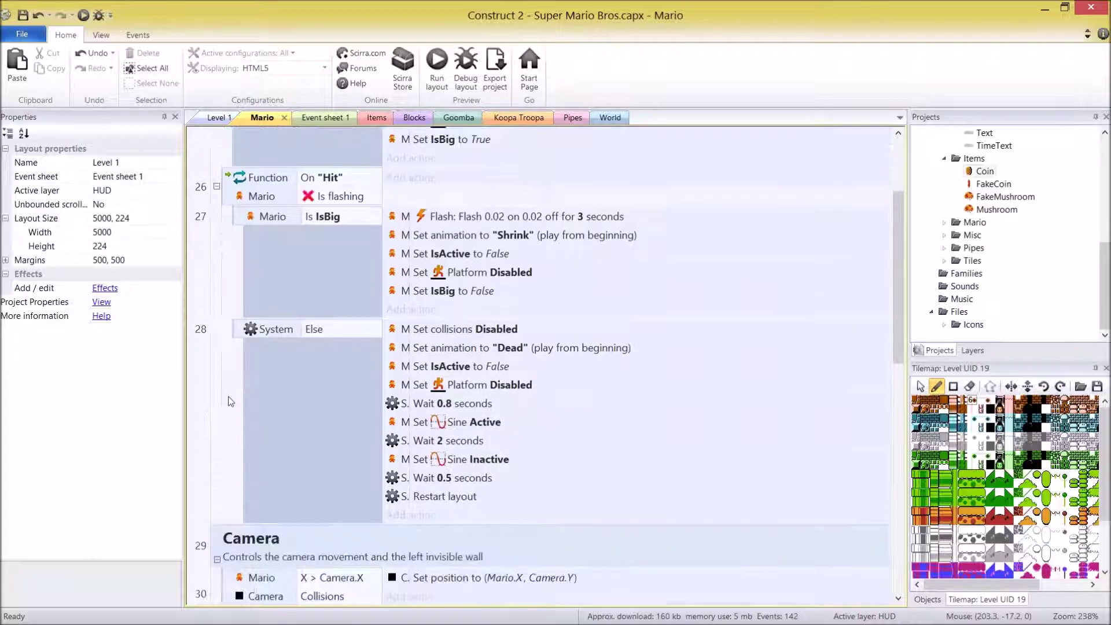
scroll(231, 400, up, 3)
scroll(231, 400, up, 2)
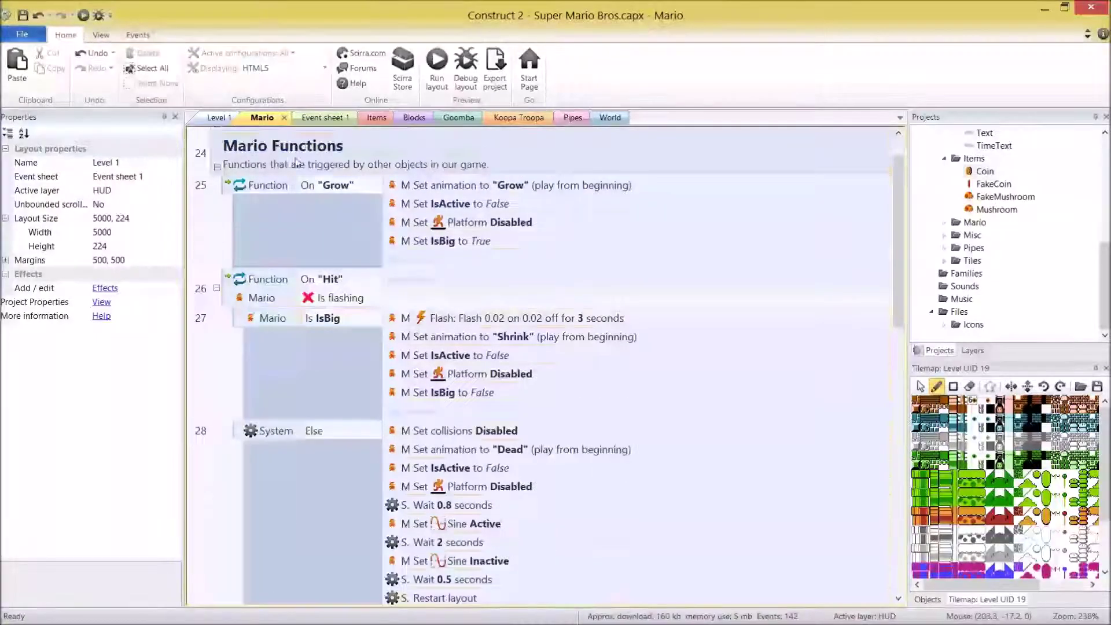
click(266, 149)
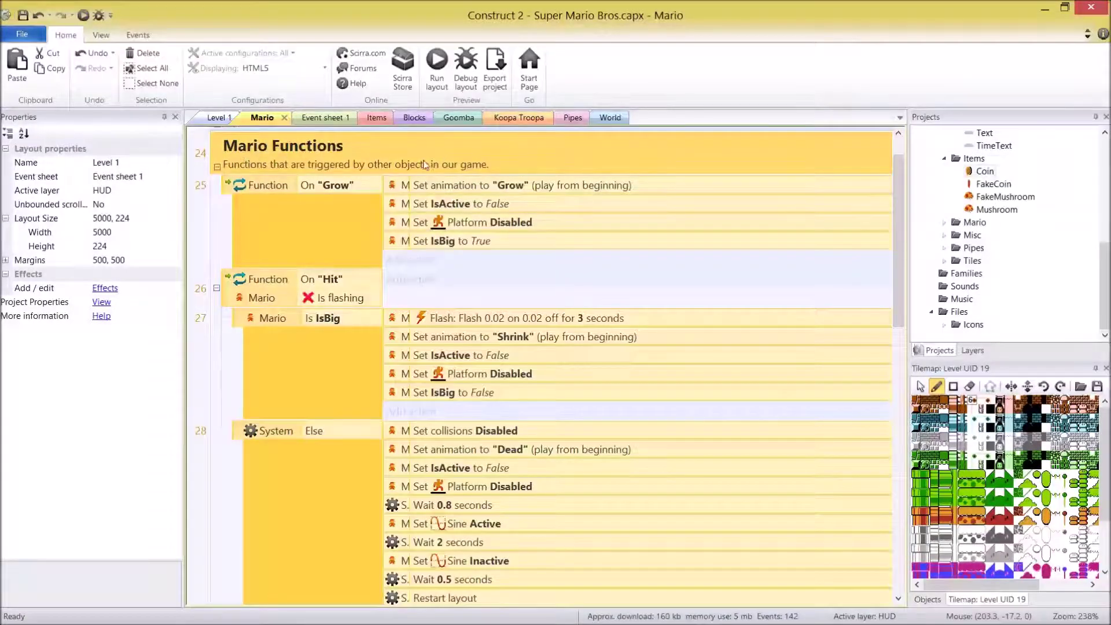
double_click(208, 245)
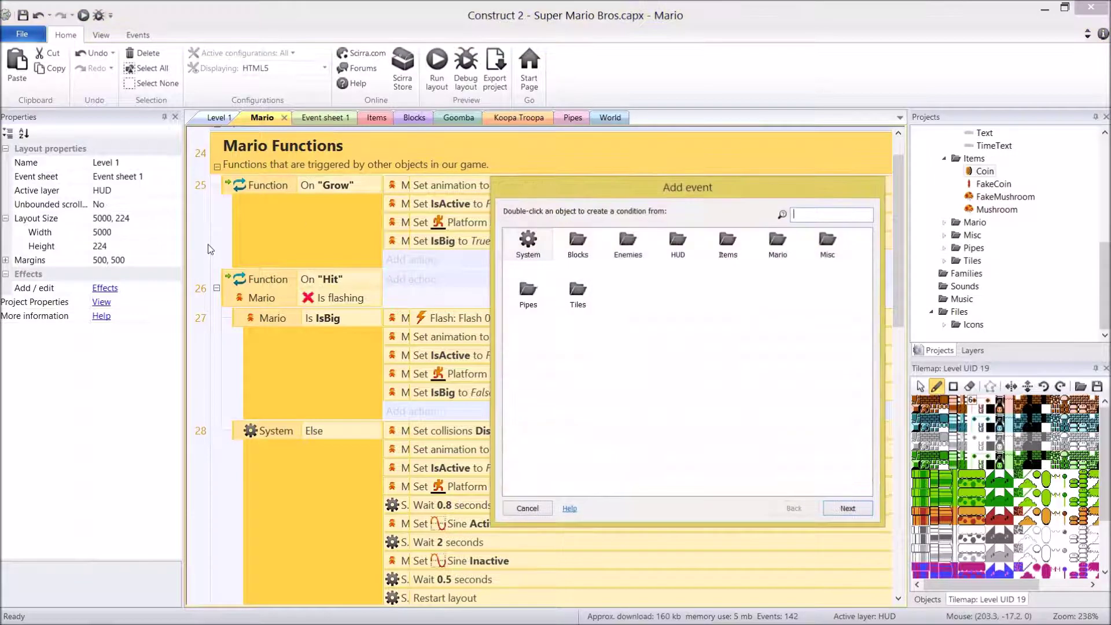
text(func)
key(Return)
text(on)
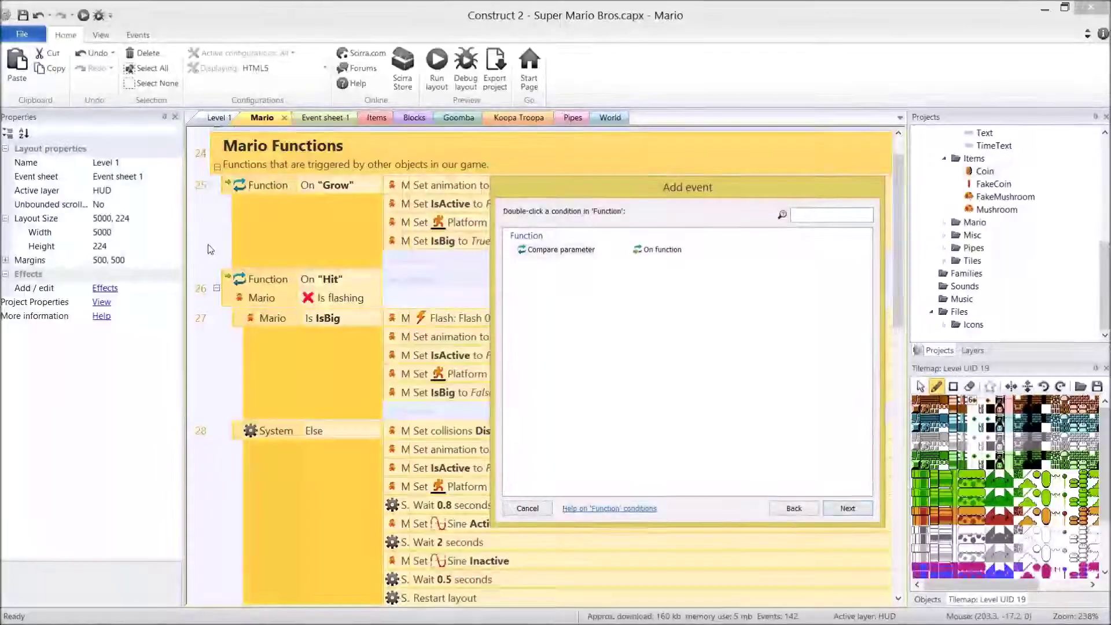
key(Return)
text(")
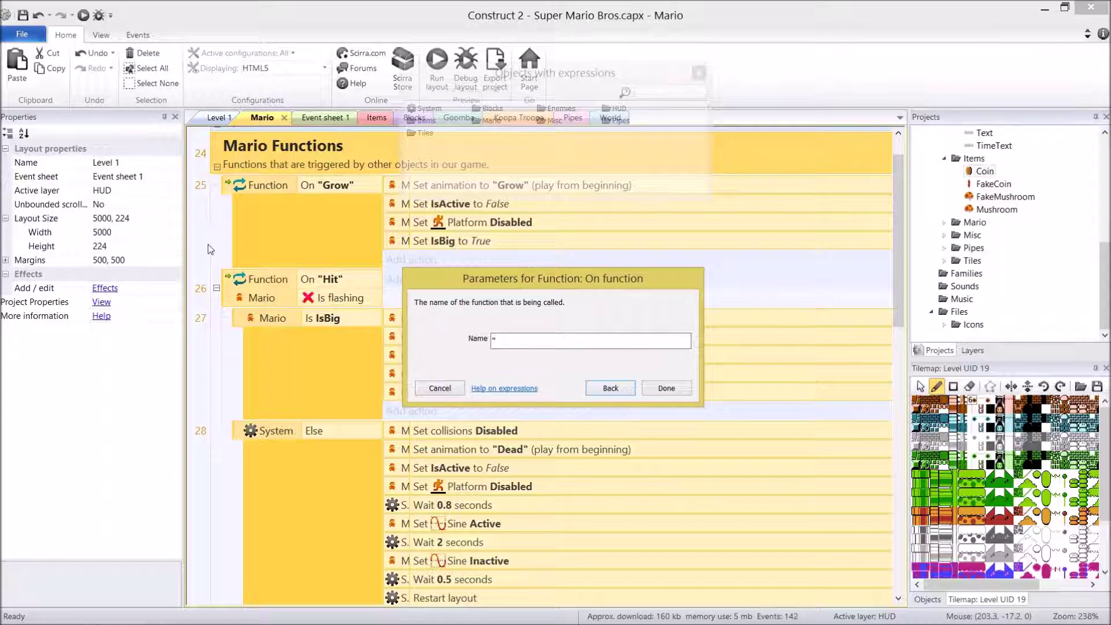
text(Diead")
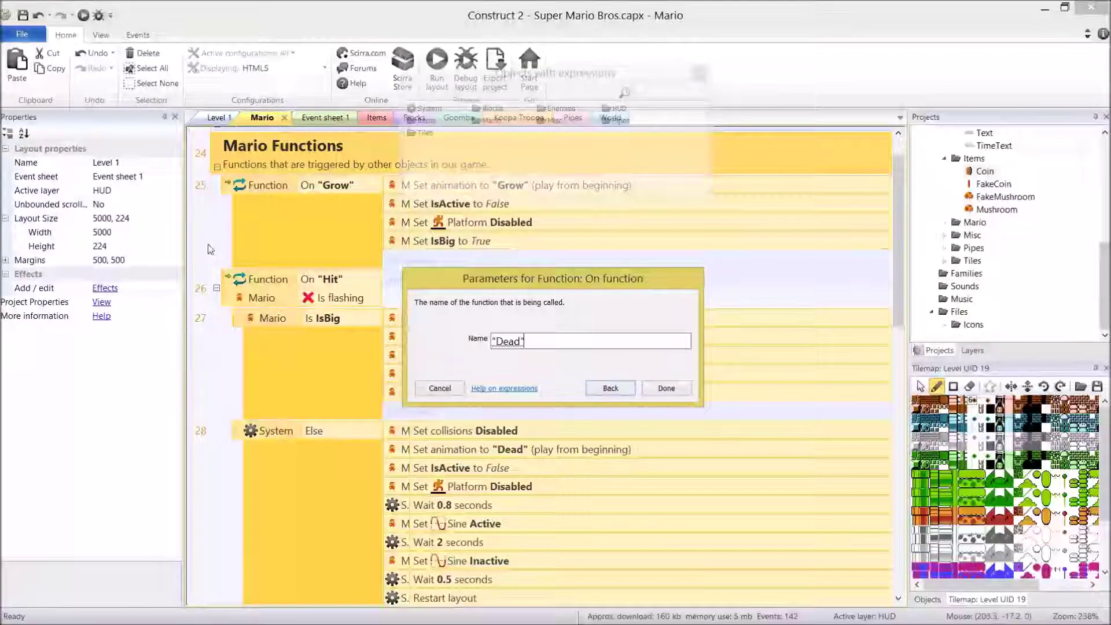
key(Return)
Move all the death actions, from Set collisions Disabled to Restart layout, from the System Else event into the On "Dead" function event
scroll(270, 336, down, 3)
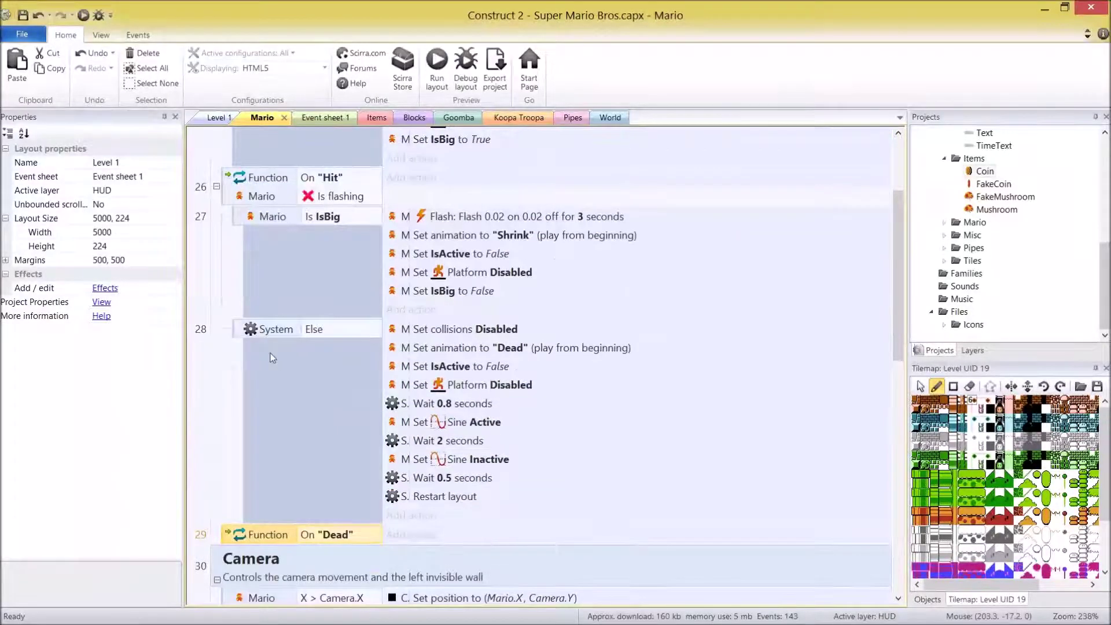
click(435, 332)
shift+click(433, 496)
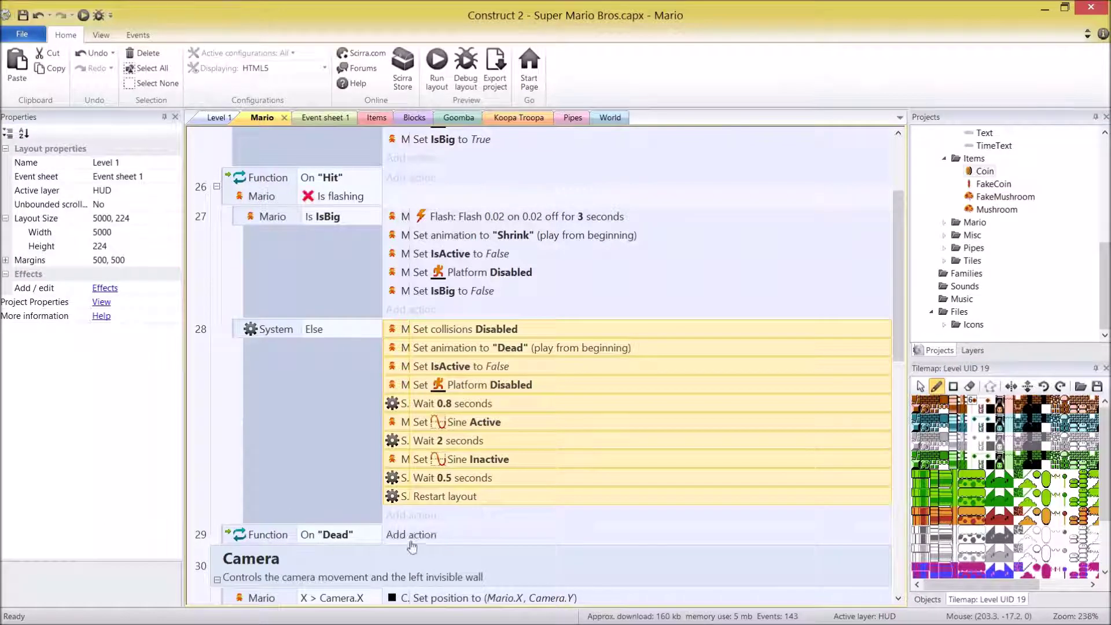
drag(416, 361, 394, 534)
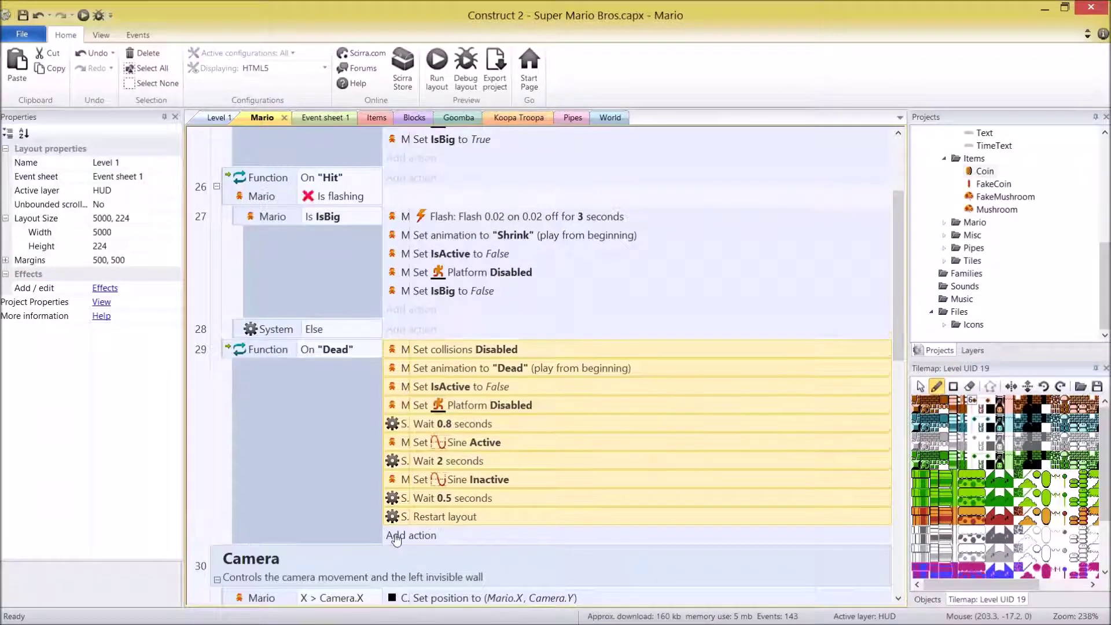
click(208, 381)
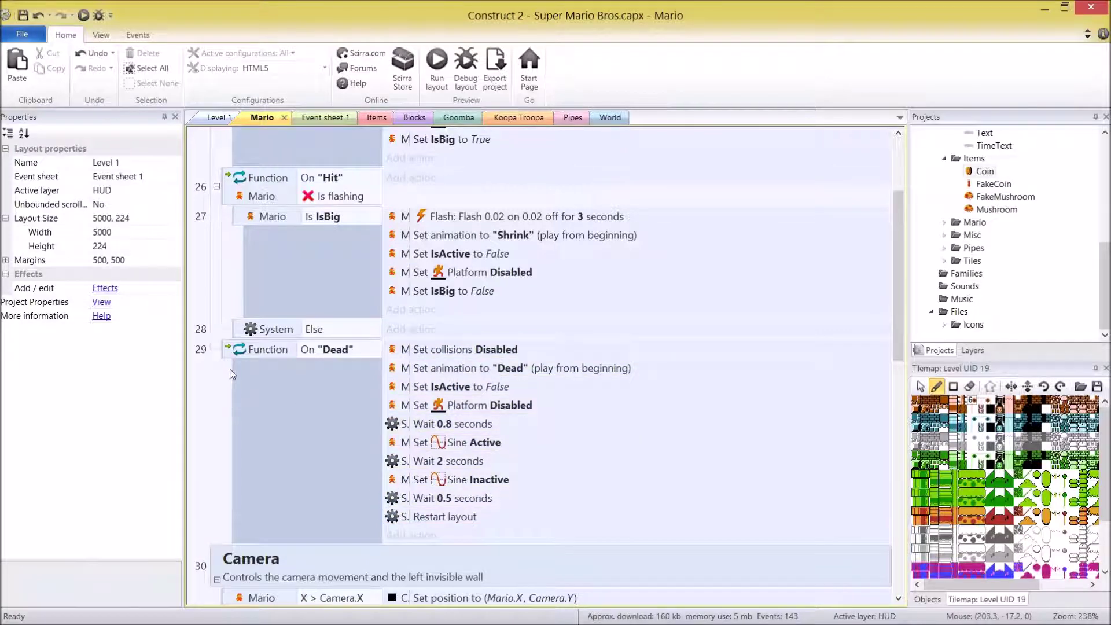
Add a Function Call function action that calls "Dead" to the emptied System Else event
click(363, 329)
click(446, 329)
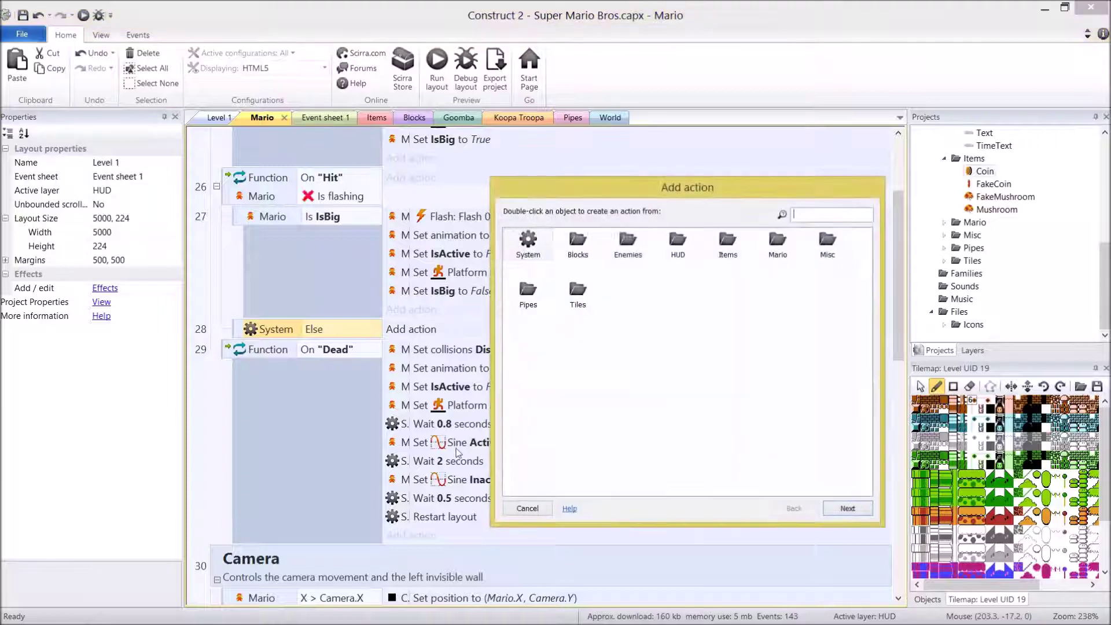
text(function)
key(Return)
text(call)
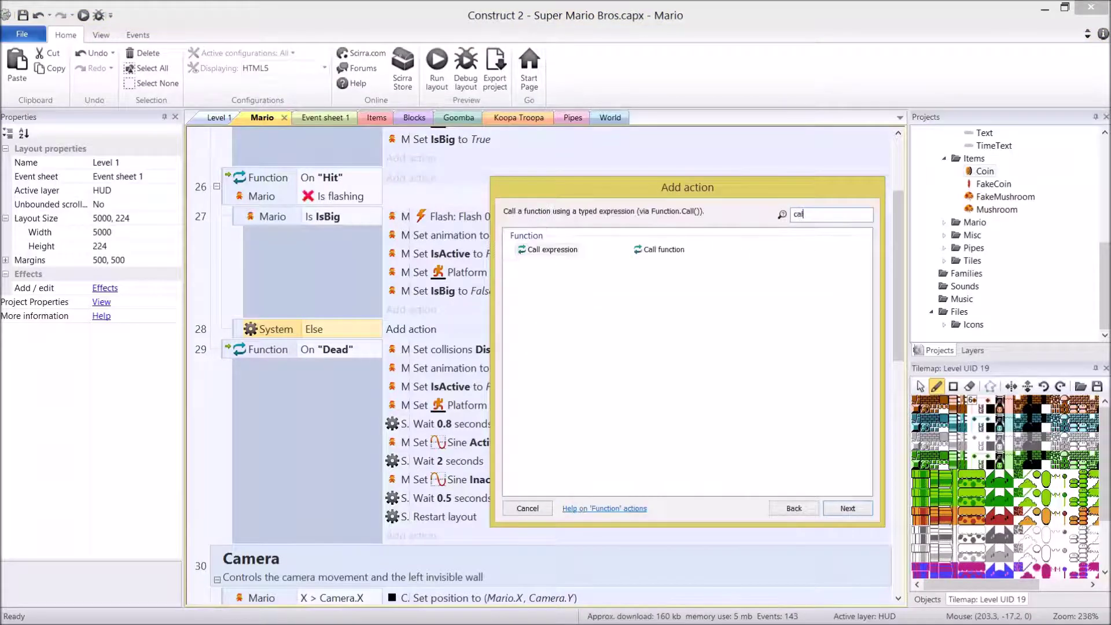
key(Return)
text("Dead")
key(Return)
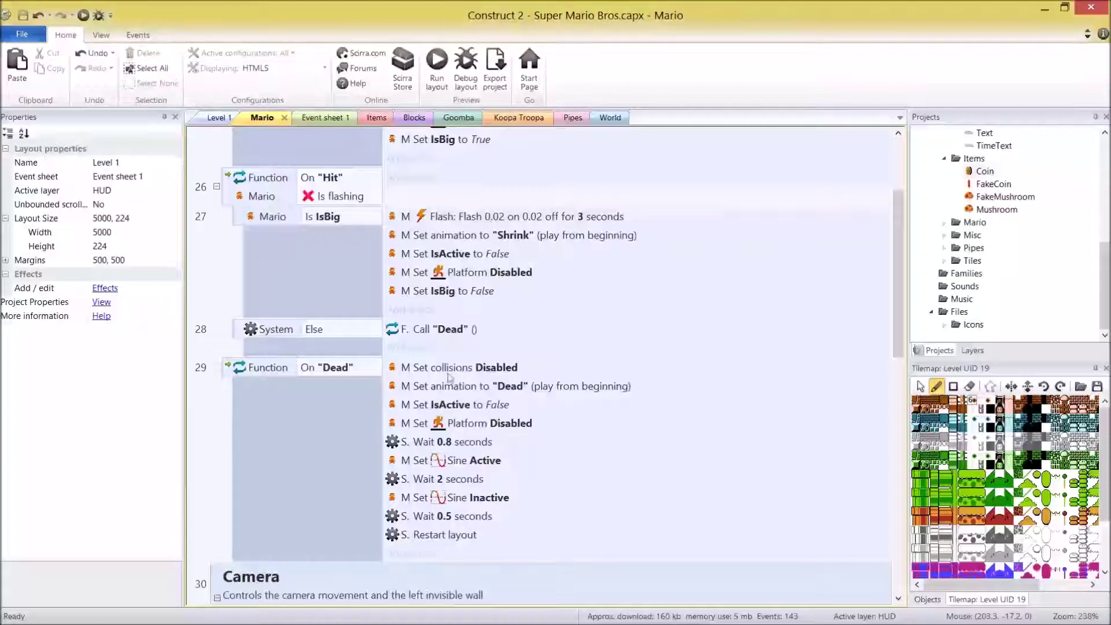
click(477, 335)
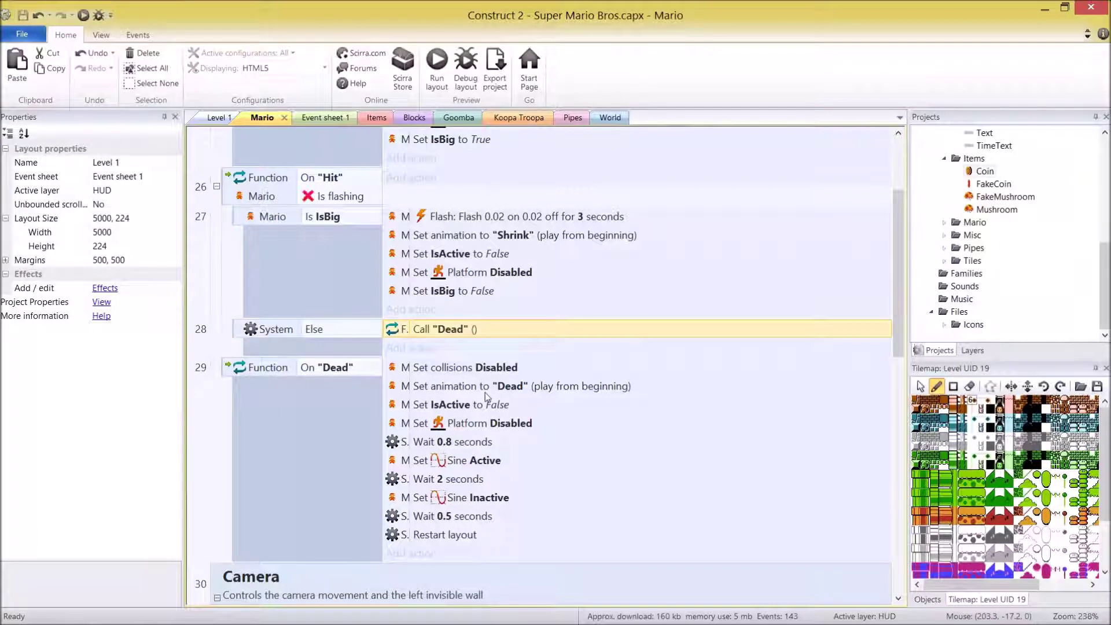
Add a System Compare variable condition, WorldTime greater than 0, to the Every 0.5 seconds event on the World event sheet
click(610, 118)
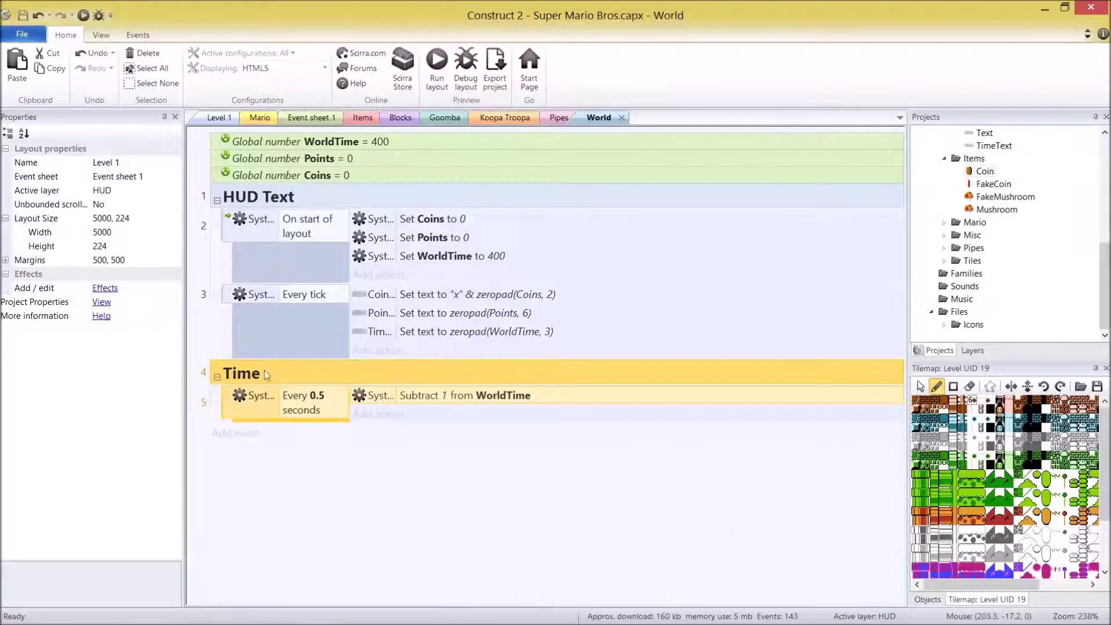
click(286, 403)
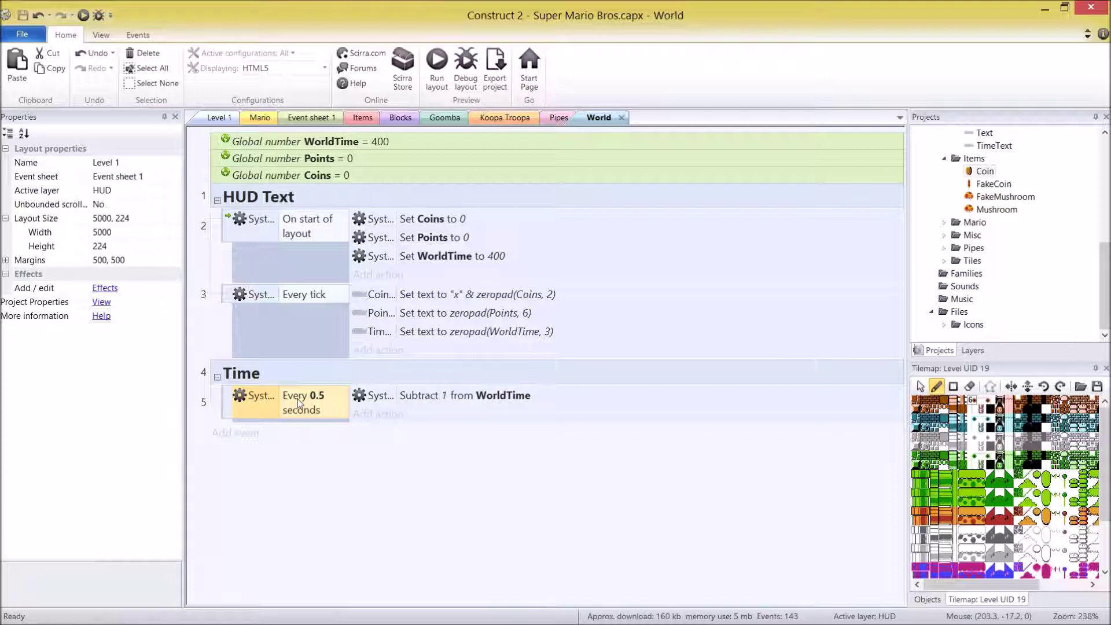
click(425, 398)
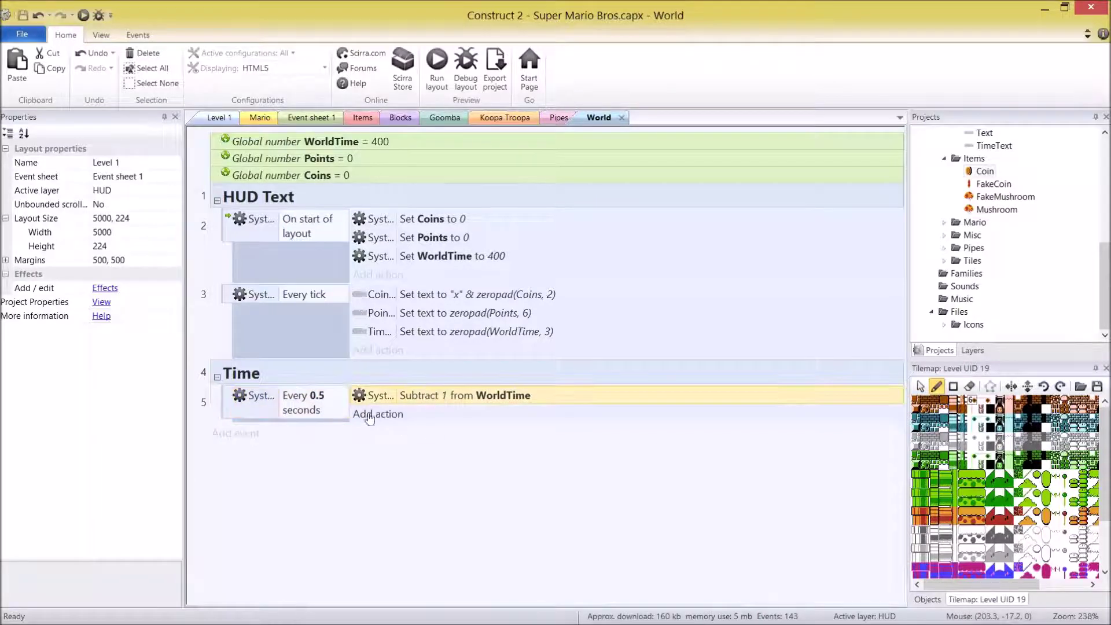
key(c)
double_click(528, 246)
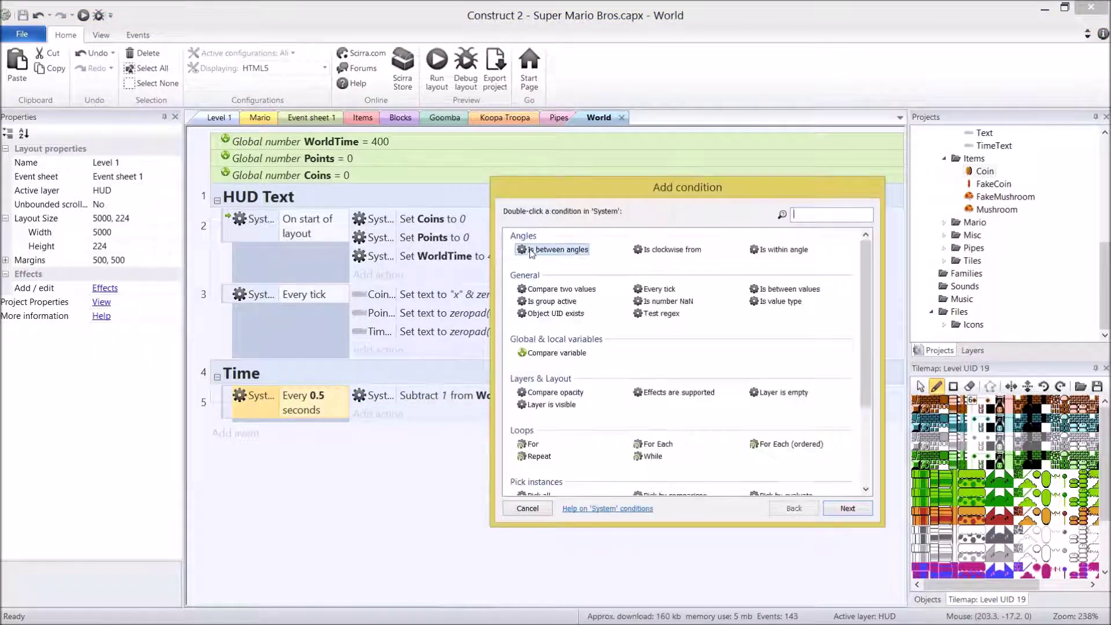
double_click(562, 348)
click(564, 345)
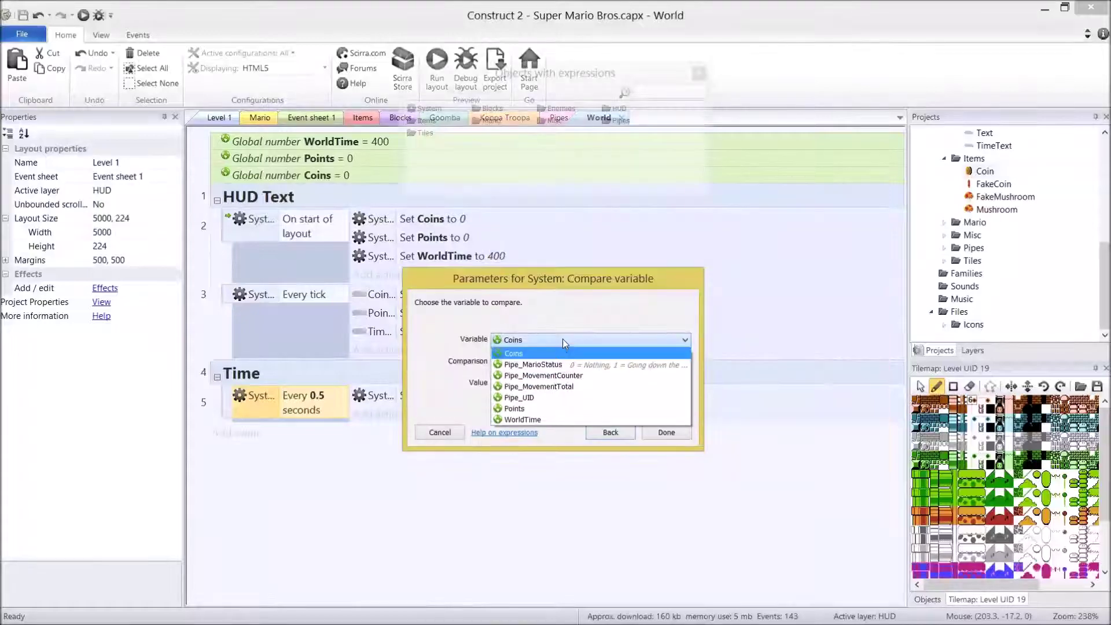
click(538, 420)
click(540, 362)
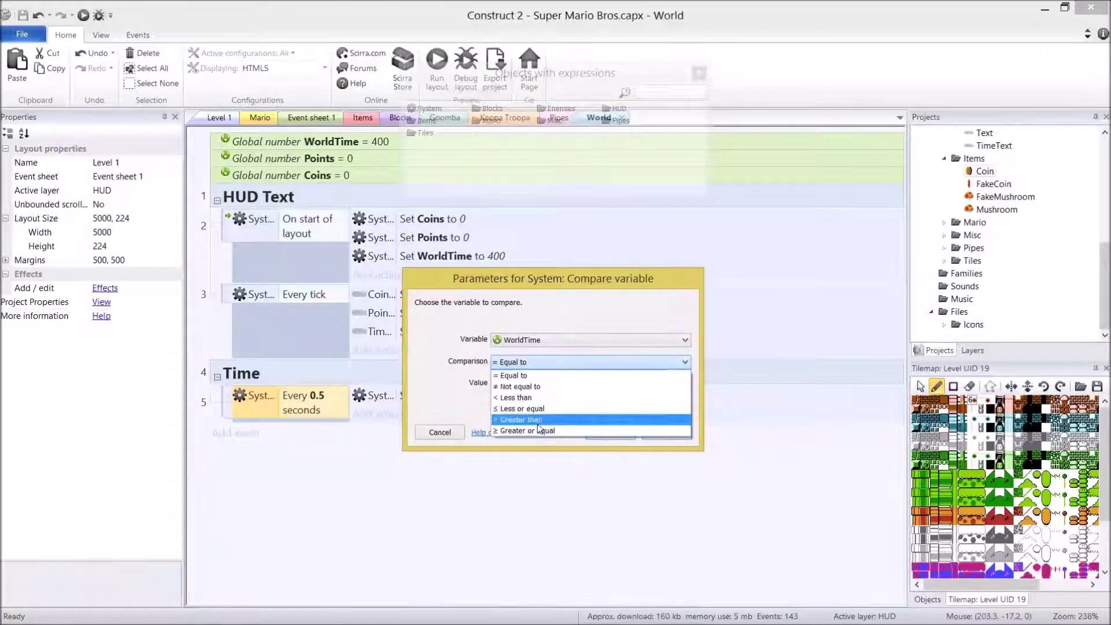
click(538, 419)
click(667, 433)
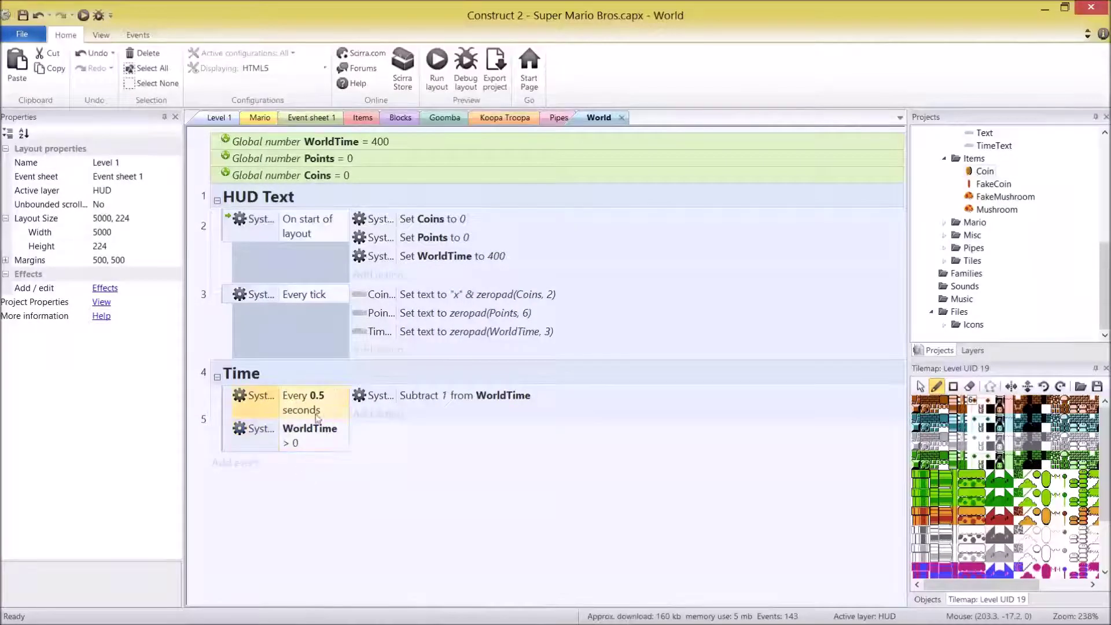
click(258, 449)
click(458, 403)
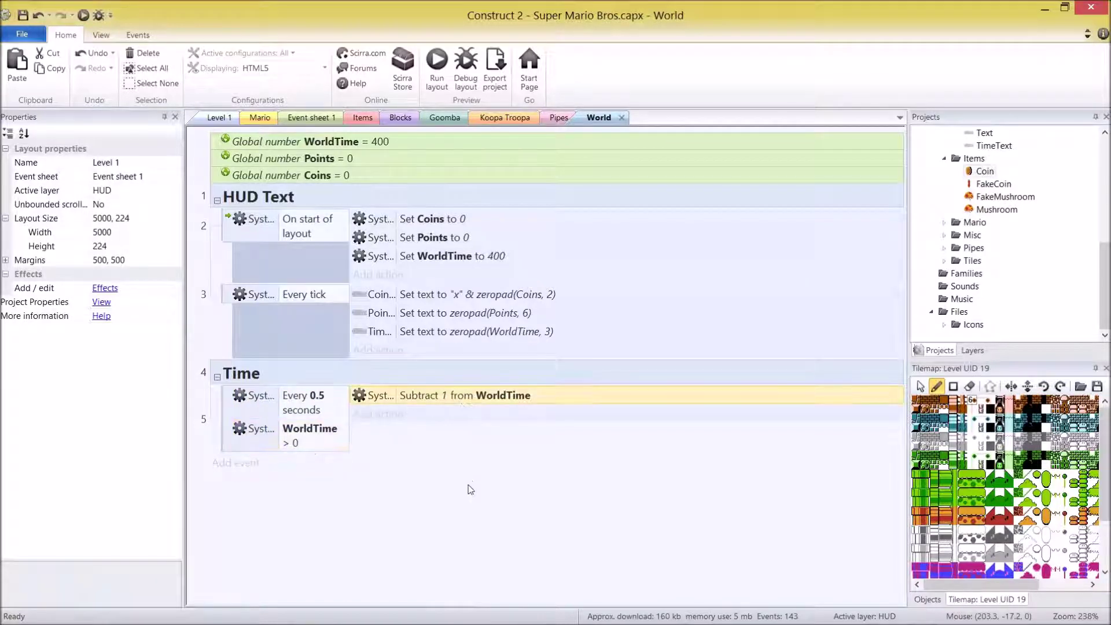
click(469, 486)
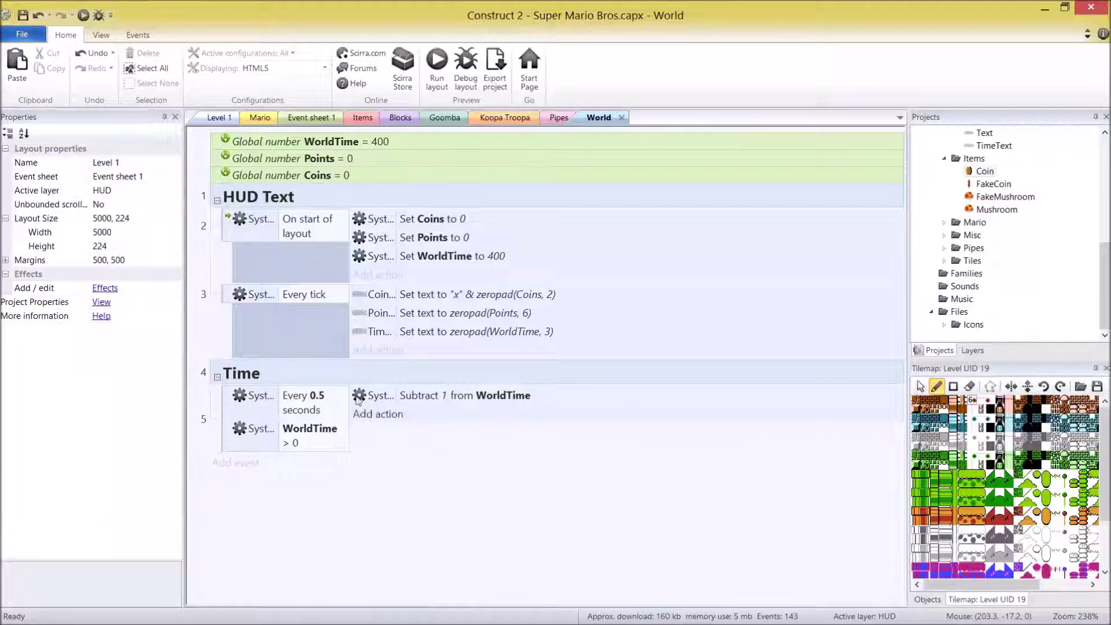
Add a System Compare variable event to the Time group that checks whether WorldTime equals 0
click(335, 372)
text(e)
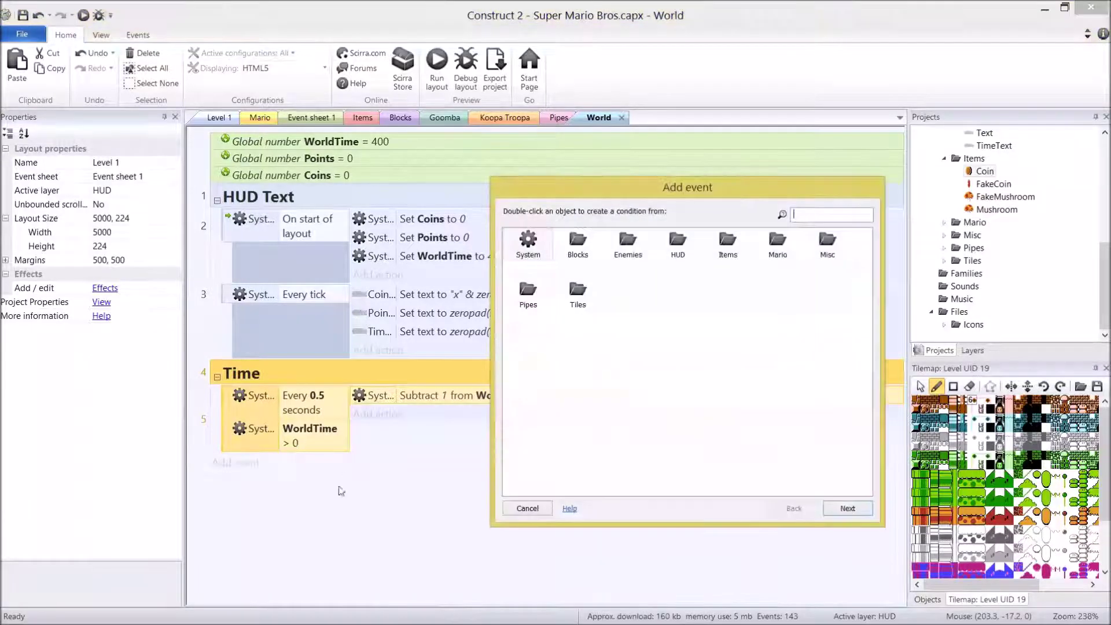
text(sys)
key(Return)
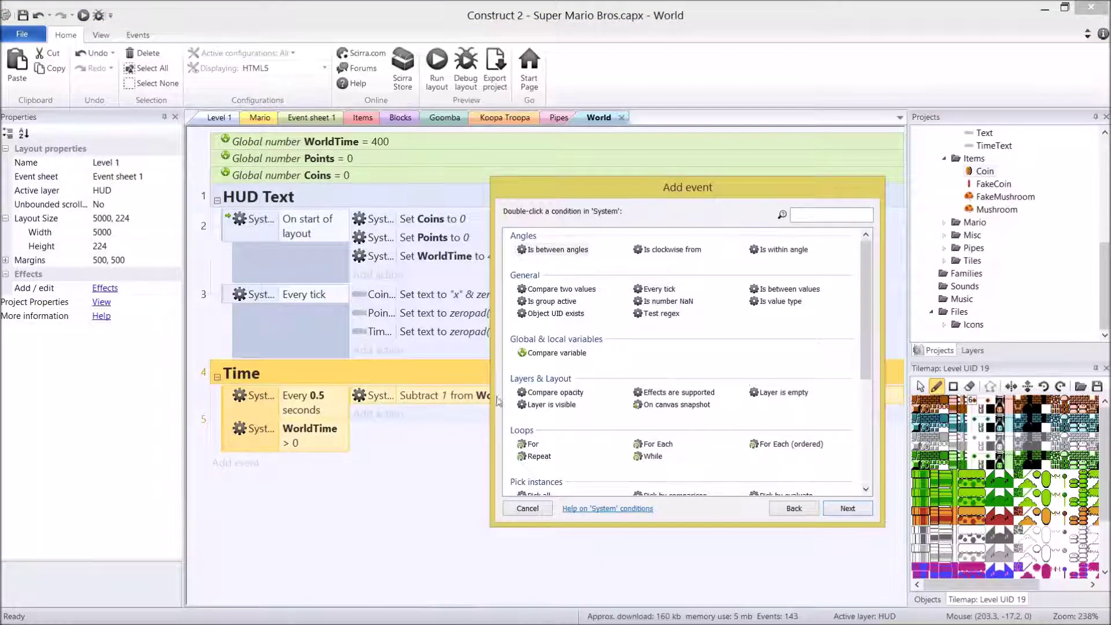
double_click(557, 352)
click(542, 339)
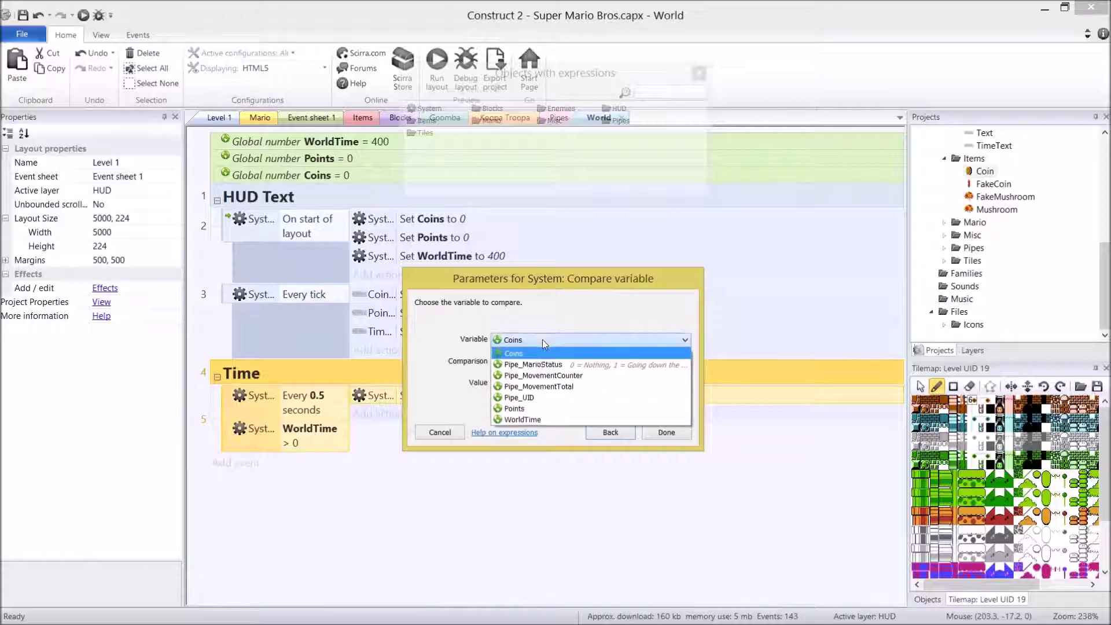
click(522, 419)
click(650, 432)
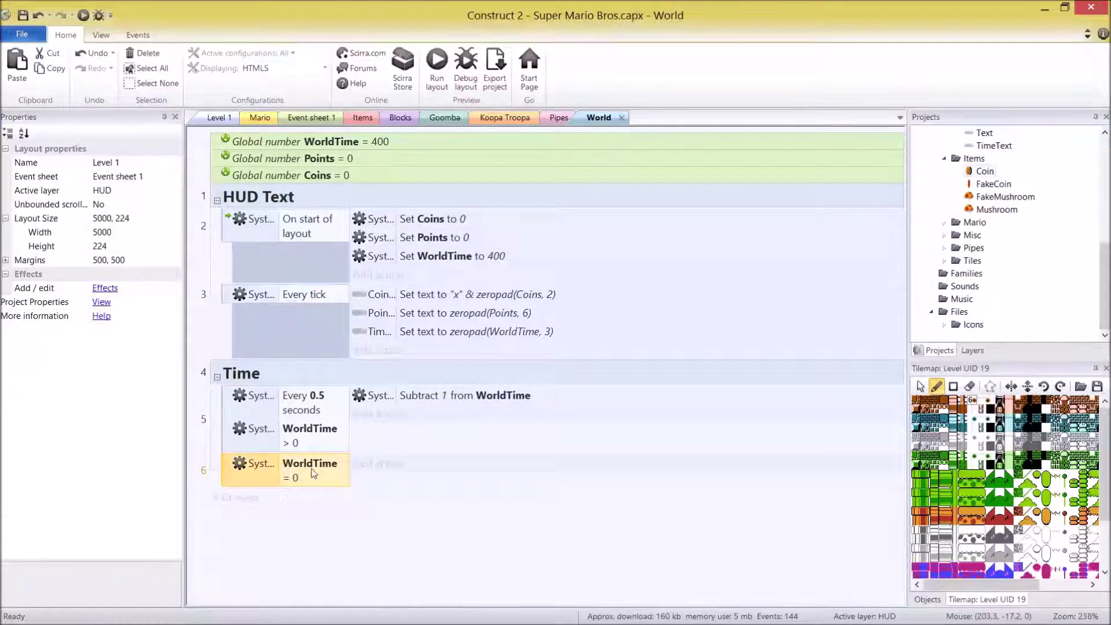
Add a System Trigger once condition to the WorldTime = 0 event
key(c)
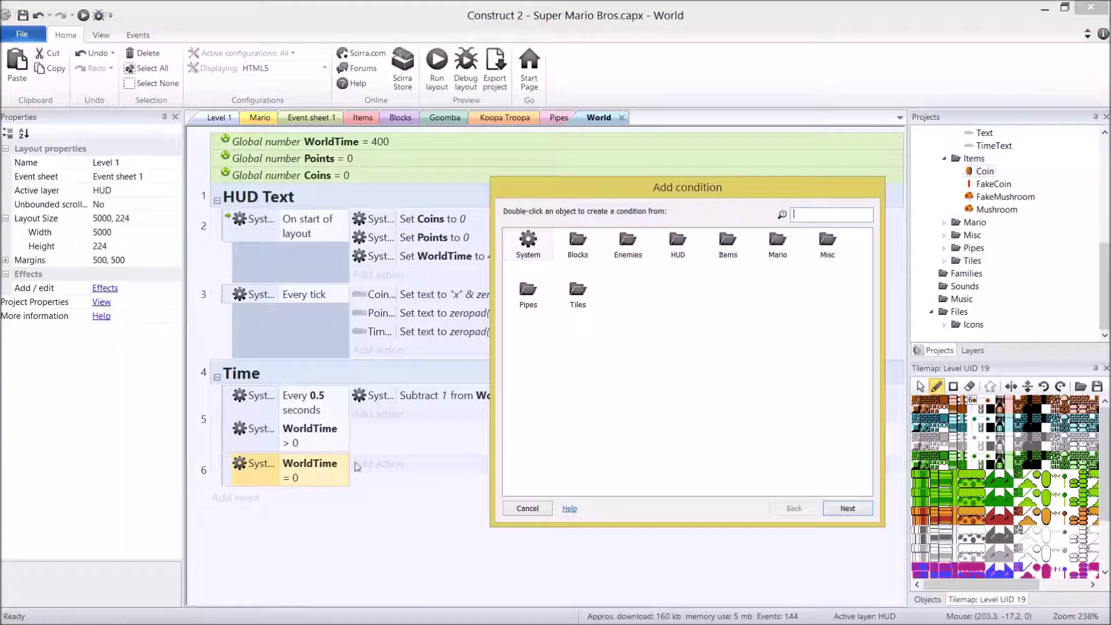
double_click(546, 258)
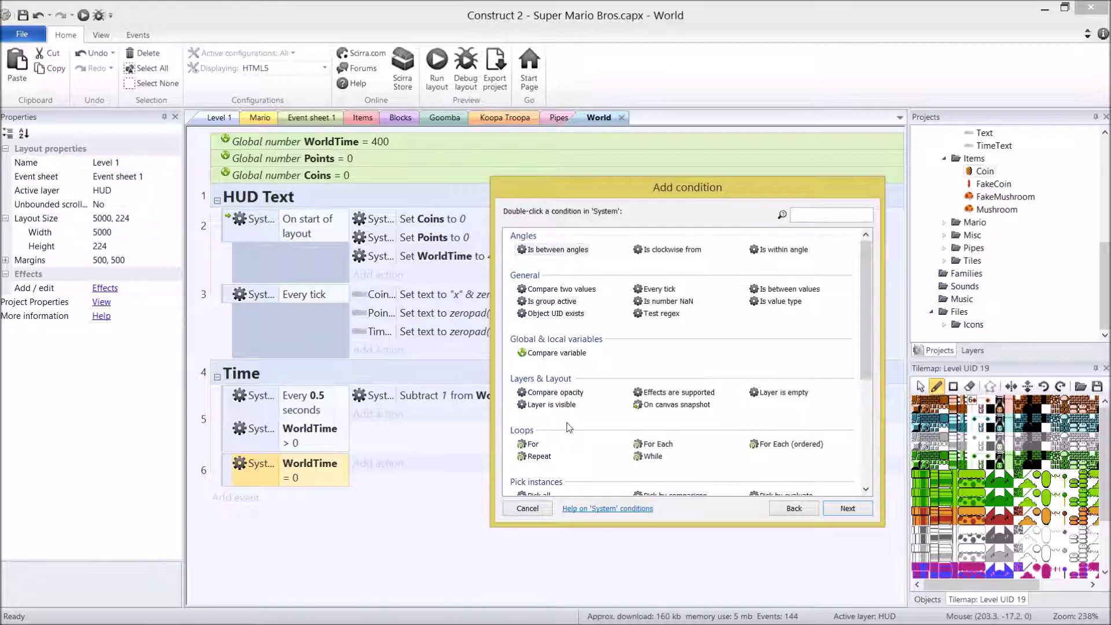
text(once)
double_click(571, 253)
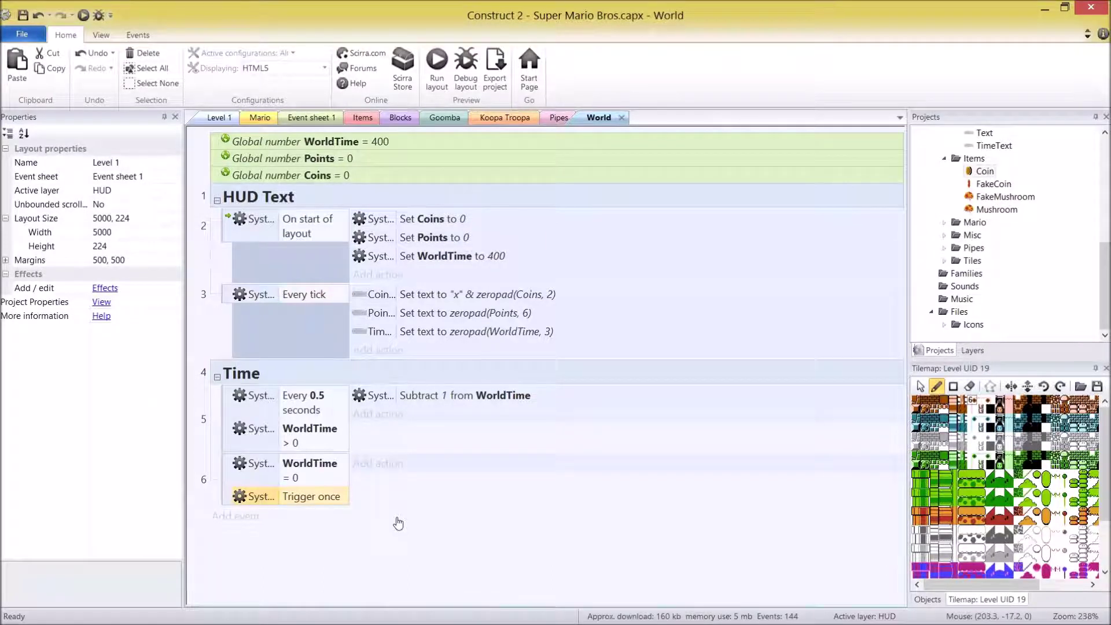
Add a Function Call function action that calls "Dead" to the WorldTime = 0 event
click(386, 466)
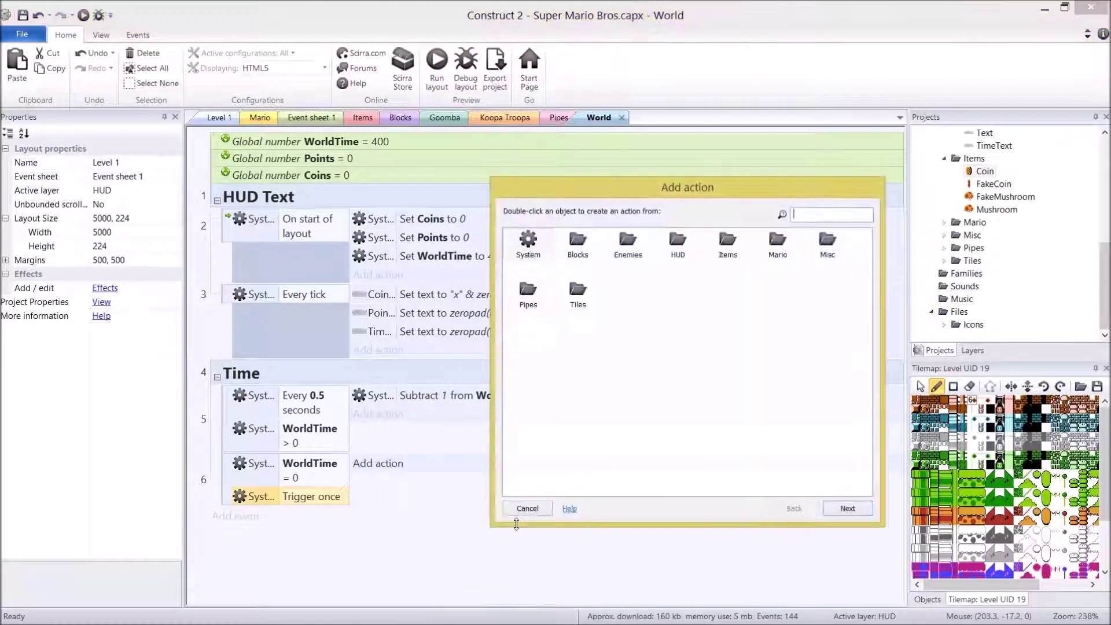
text(func)
key(Return)
text(call f)
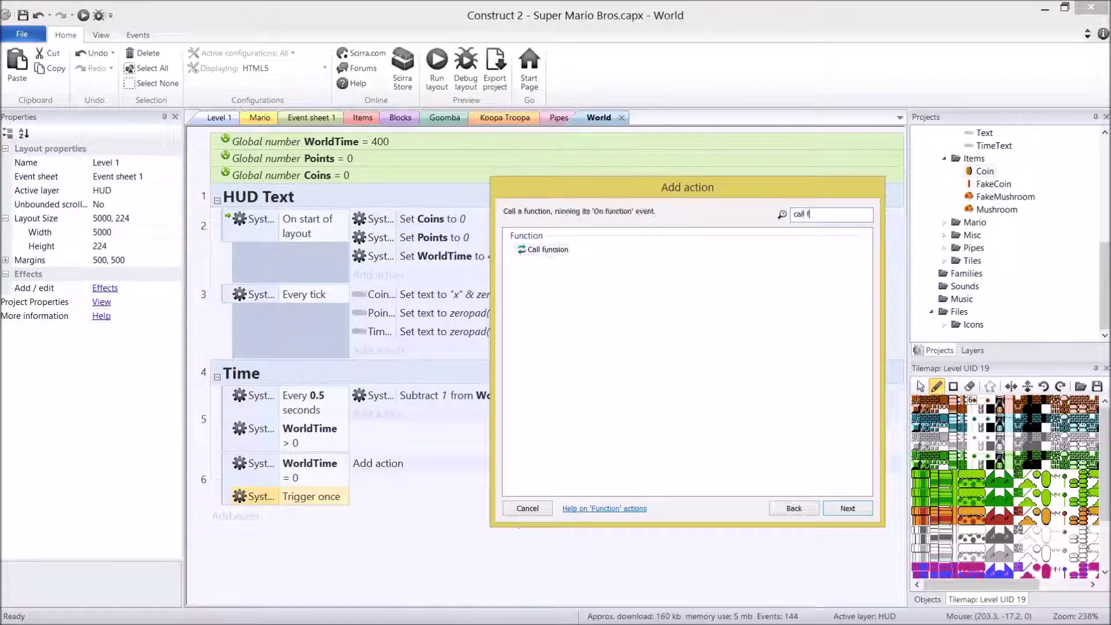
key(Return)
text("Dead")
key(Return)
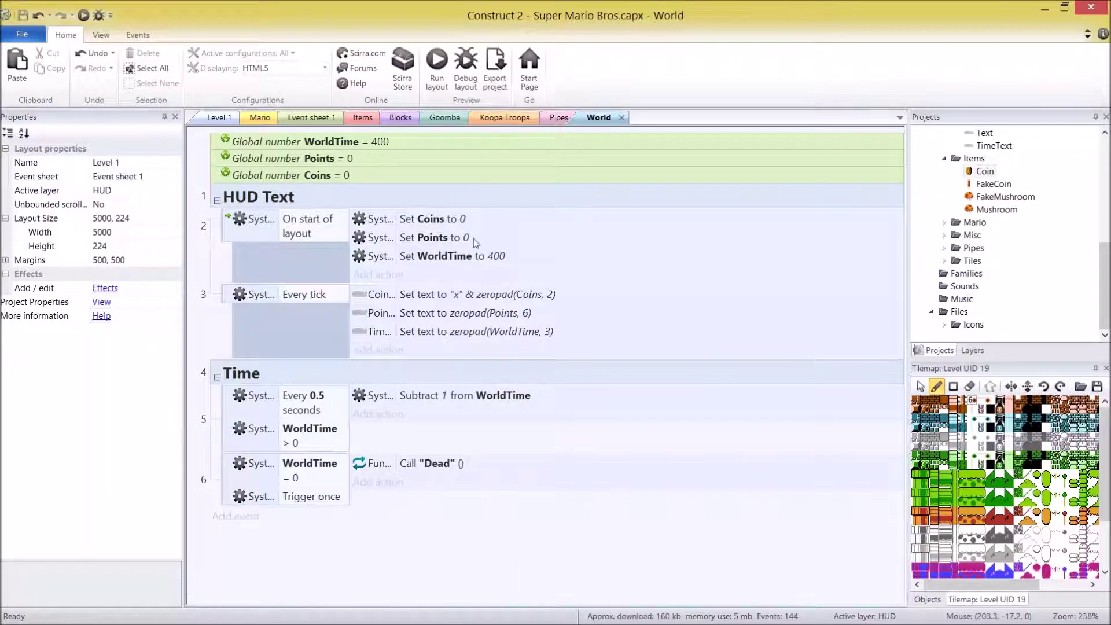
Set the WorldTime value in the On start of layout event to 10 and preview the game until the countdown runs out
click(413, 489)
double_click(497, 255)
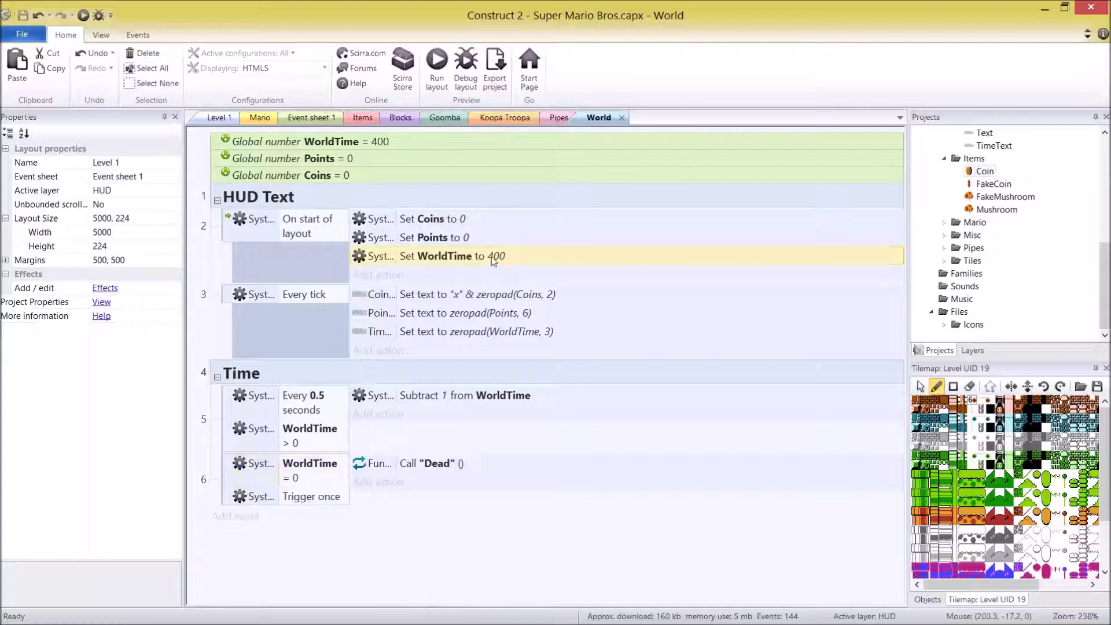
double_click(530, 364)
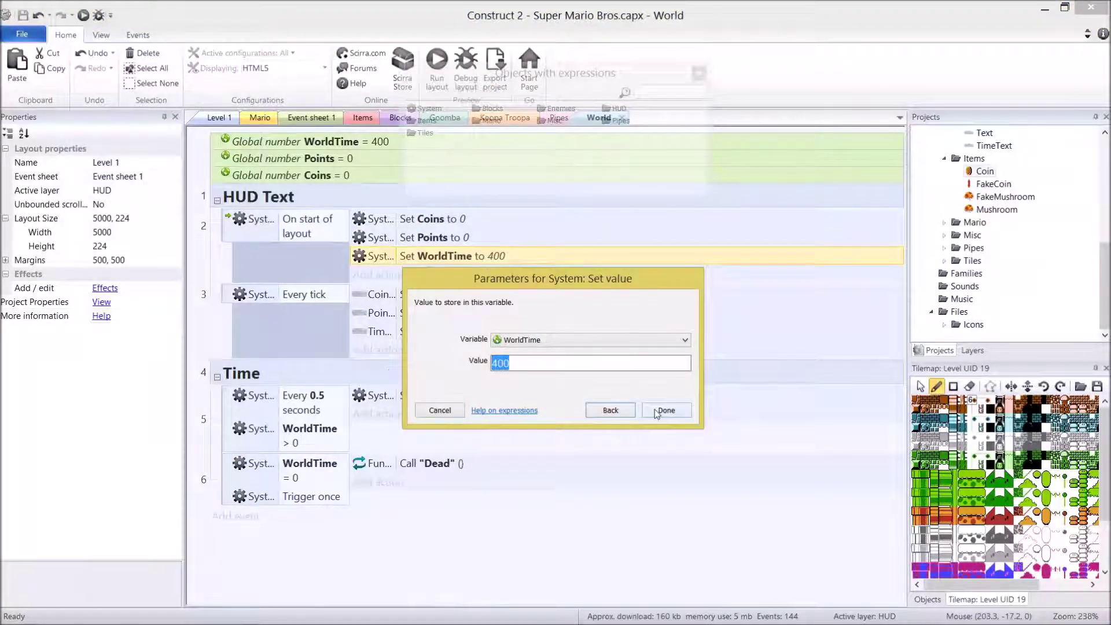
text(10)
click(655, 409)
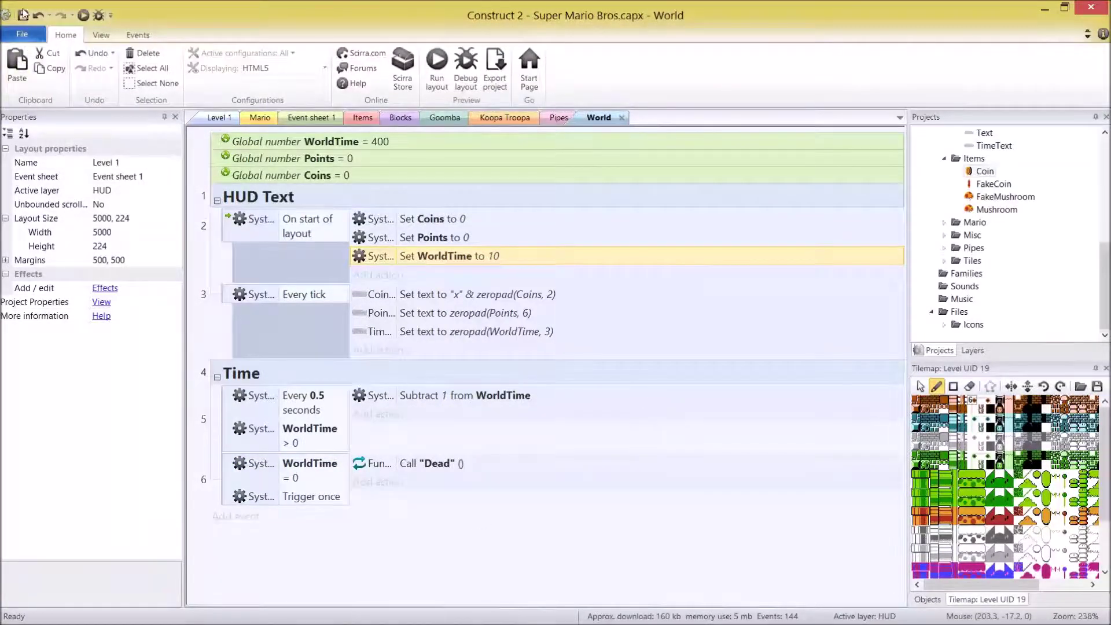
click(83, 16)
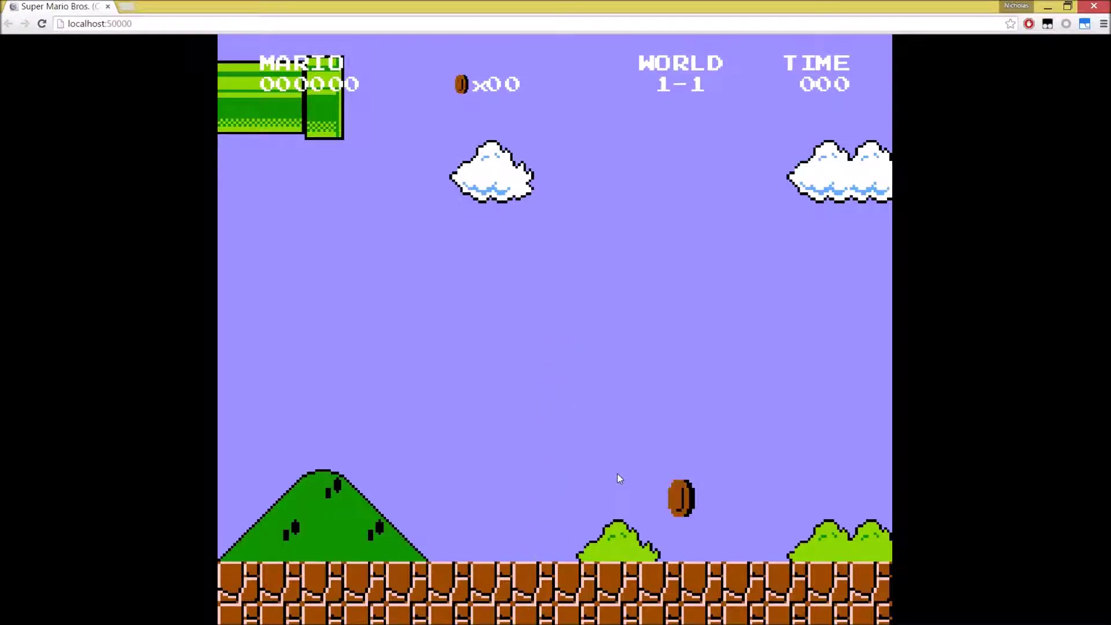
key(alt+Tab)
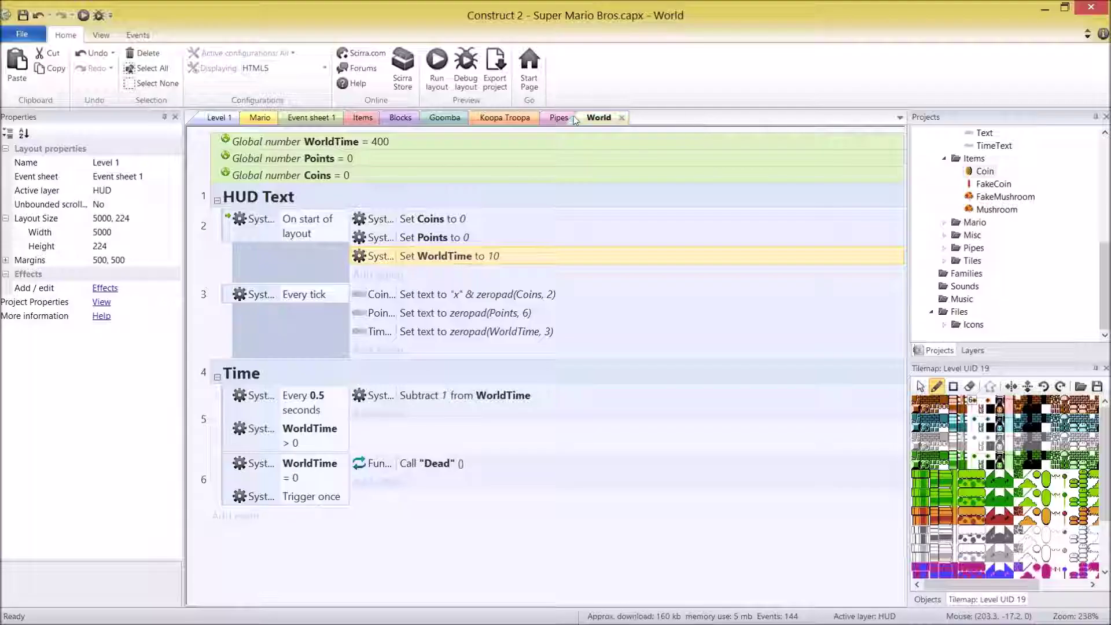
Set the WorldTime value in the On start of layout event back to 400
double_click(535, 256)
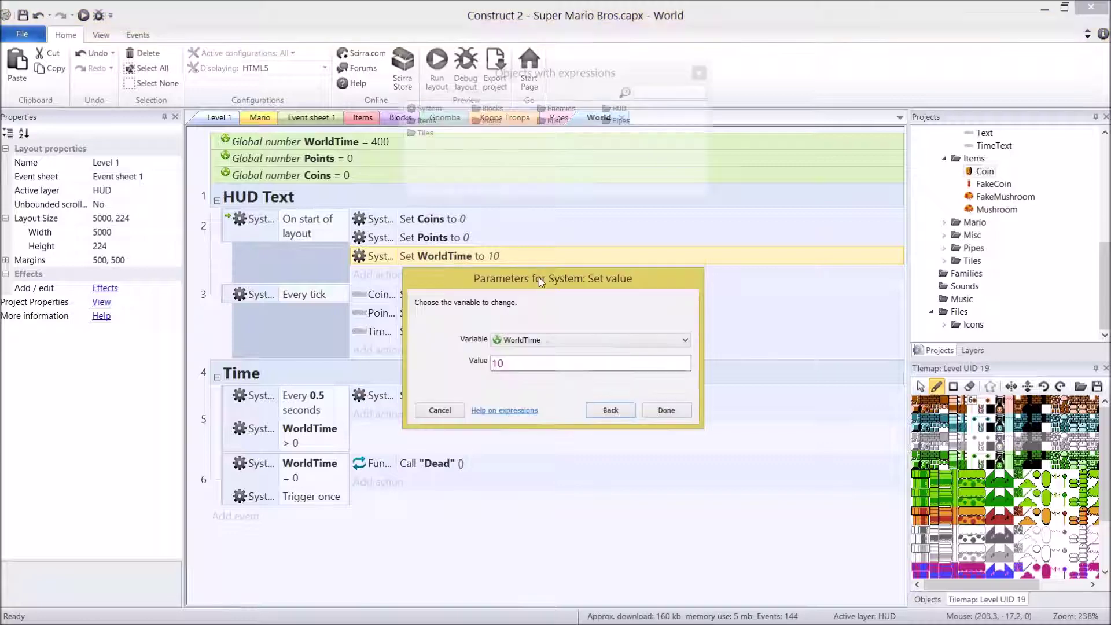
double_click(501, 364)
text(400)
click(663, 410)
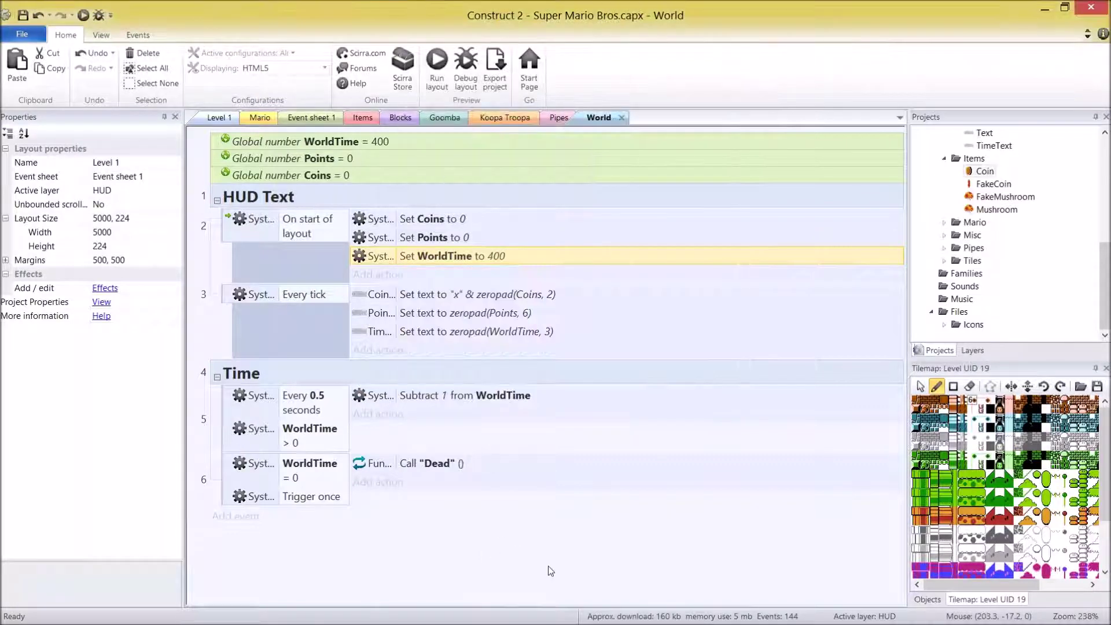